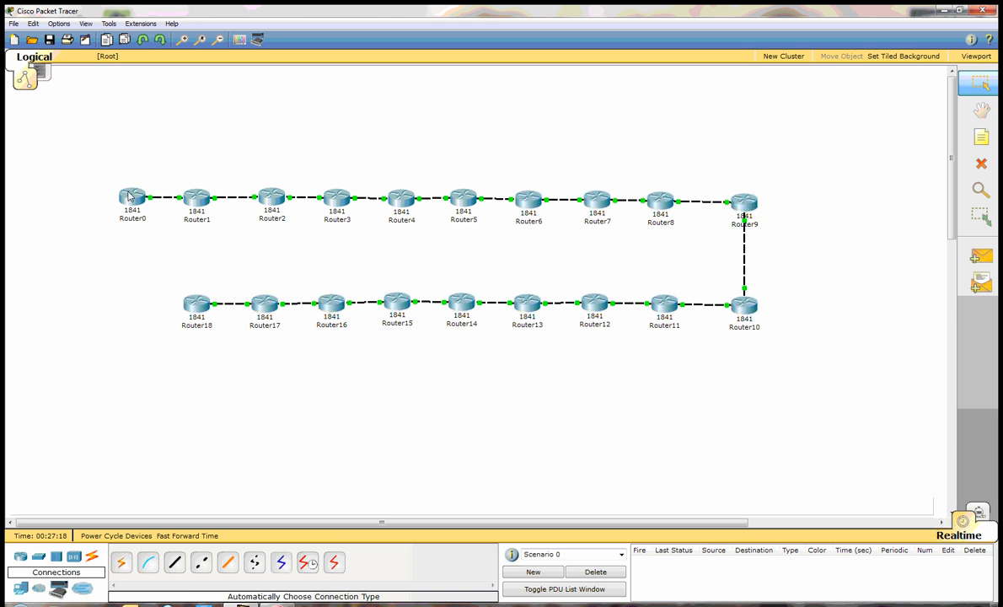
- Open Router0's command line, enter global configuration mode and start RIP configuration with "router rip"
mouse_move(128, 196)
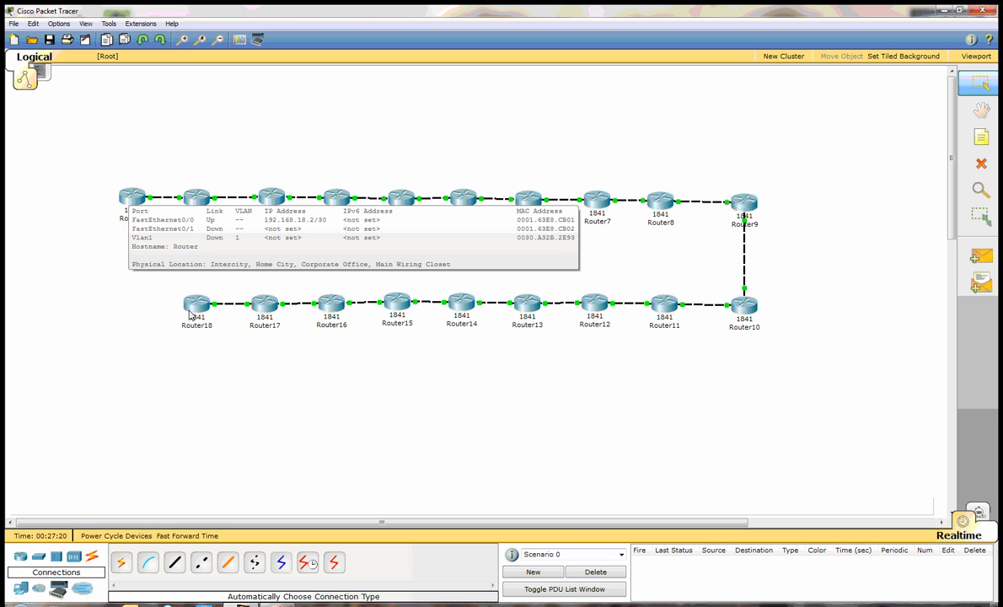
mouse_move(196, 306)
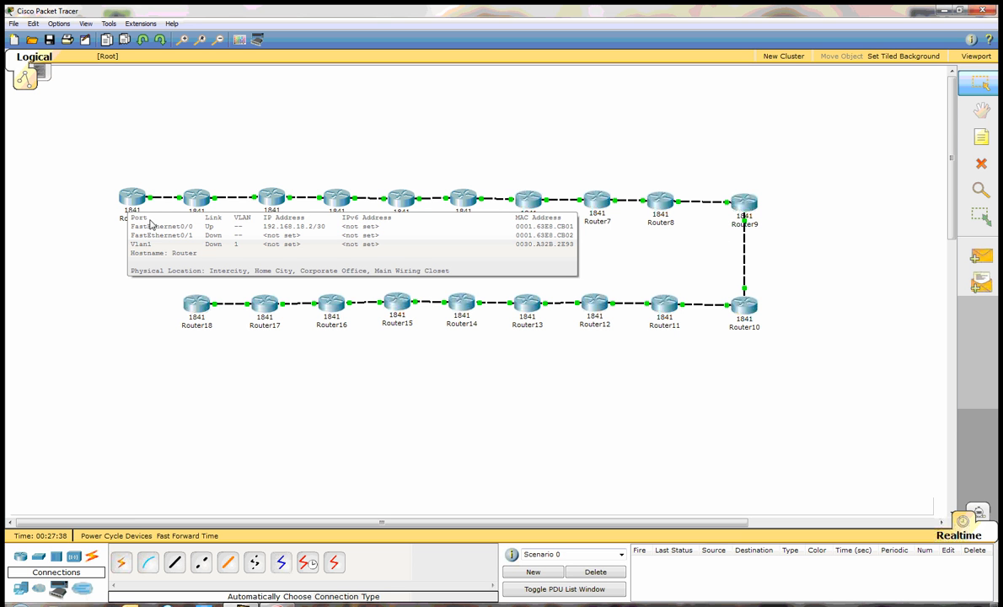
left_click(132, 197)
key("Return")
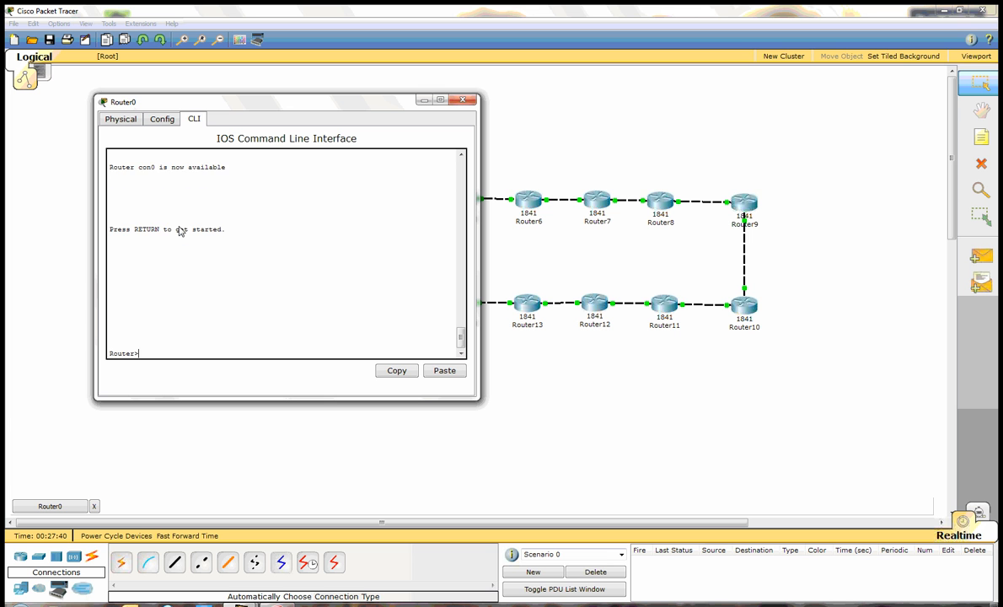
type("en")
key("Return")
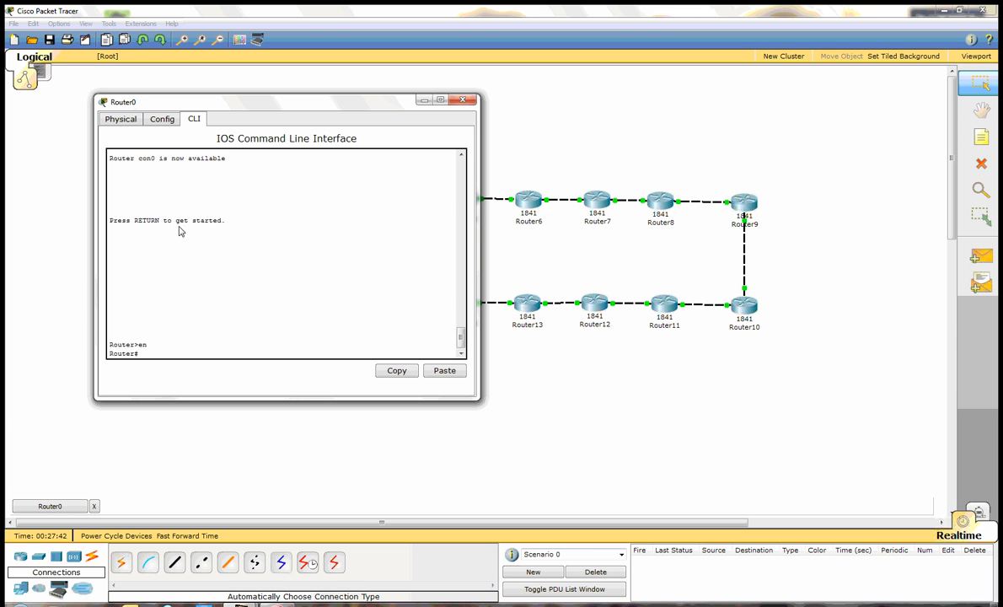
type("conf t")
key("Return")
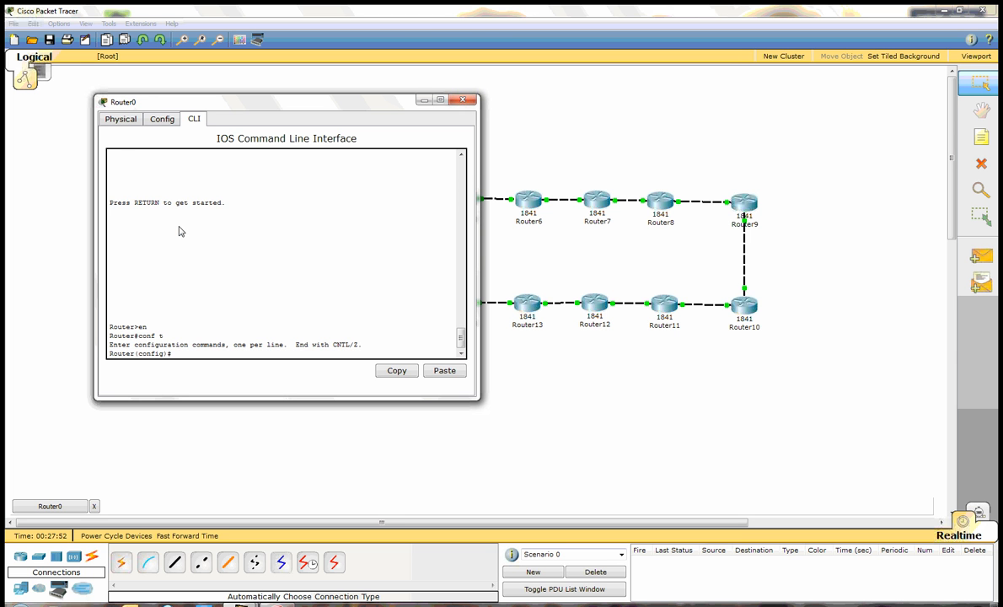
type("router rip")
key("Return")
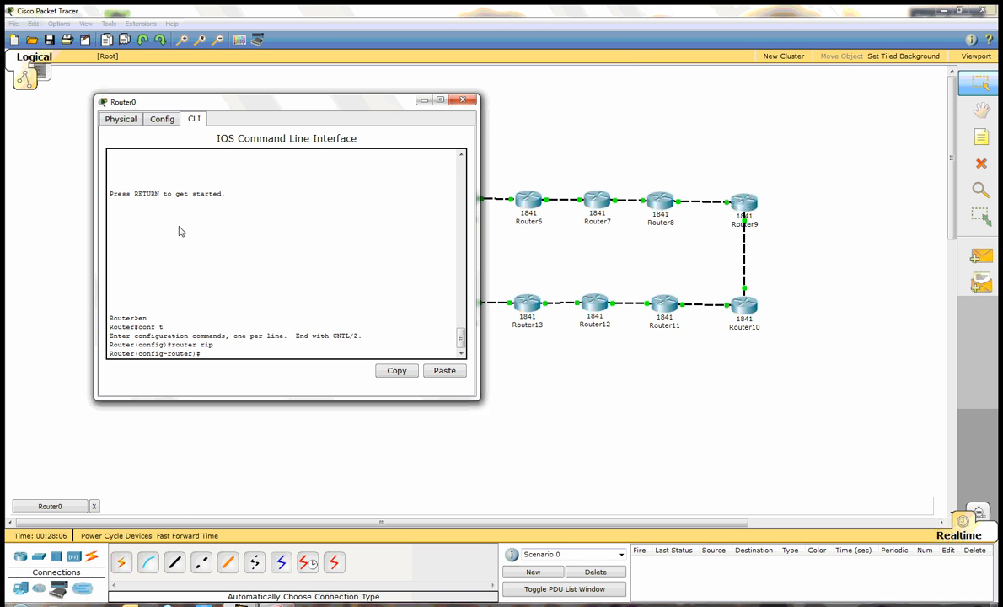
- List the available RIP commands, then set RIP to version 2 and disable automatic summarization on Router0
type("?")
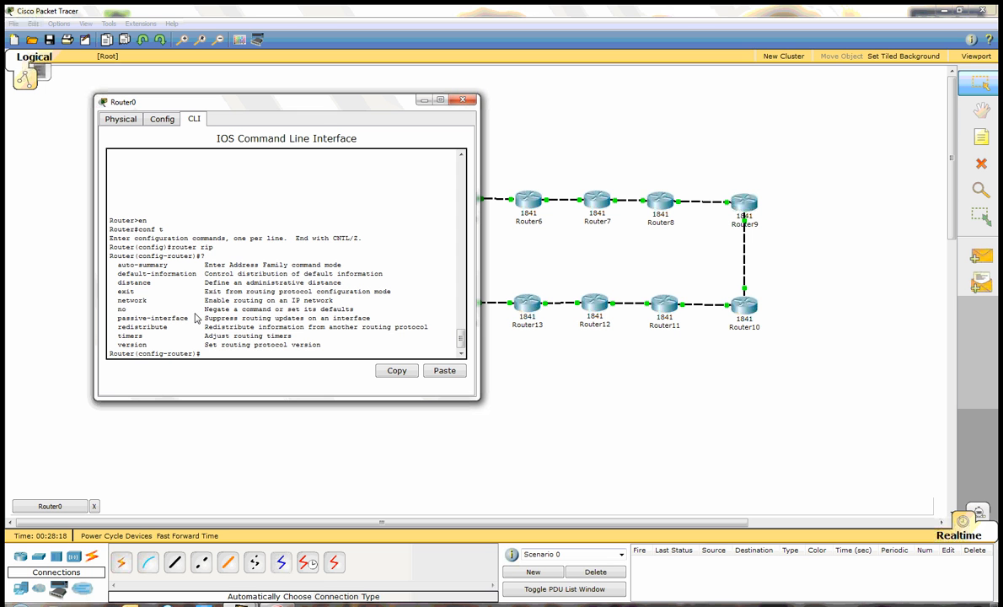
type("version 2")
key("Return")
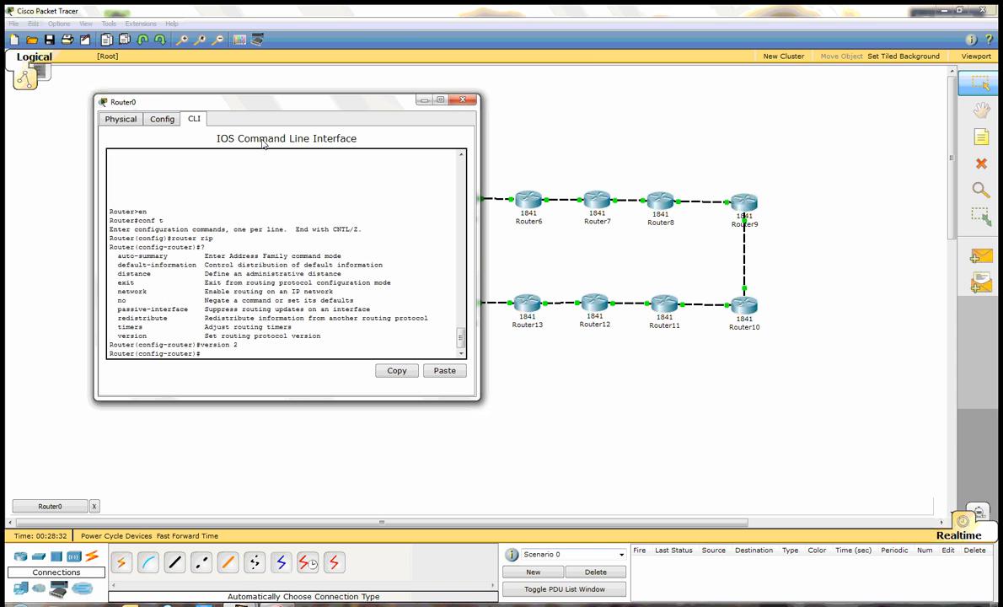
left_click_drag(284, 108, 470, 85)
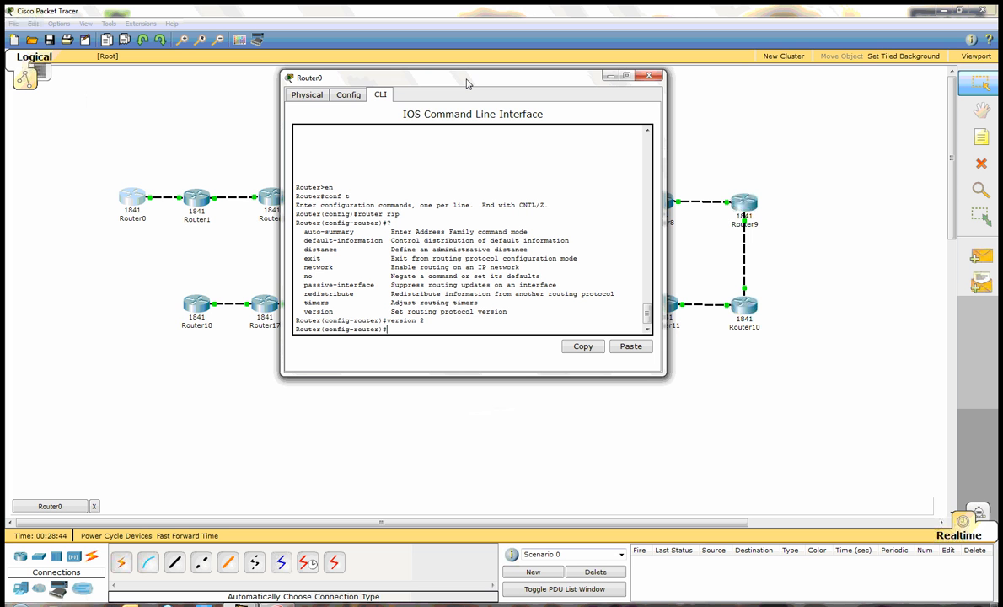
left_click_drag(467, 83, 478, 81)
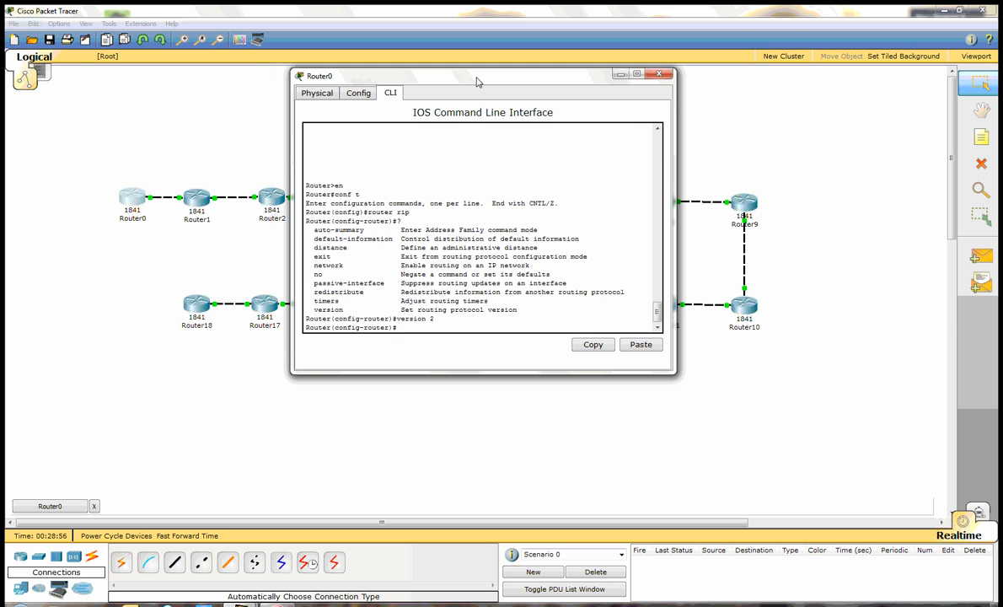
left_click_drag(476, 82, 482, 81)
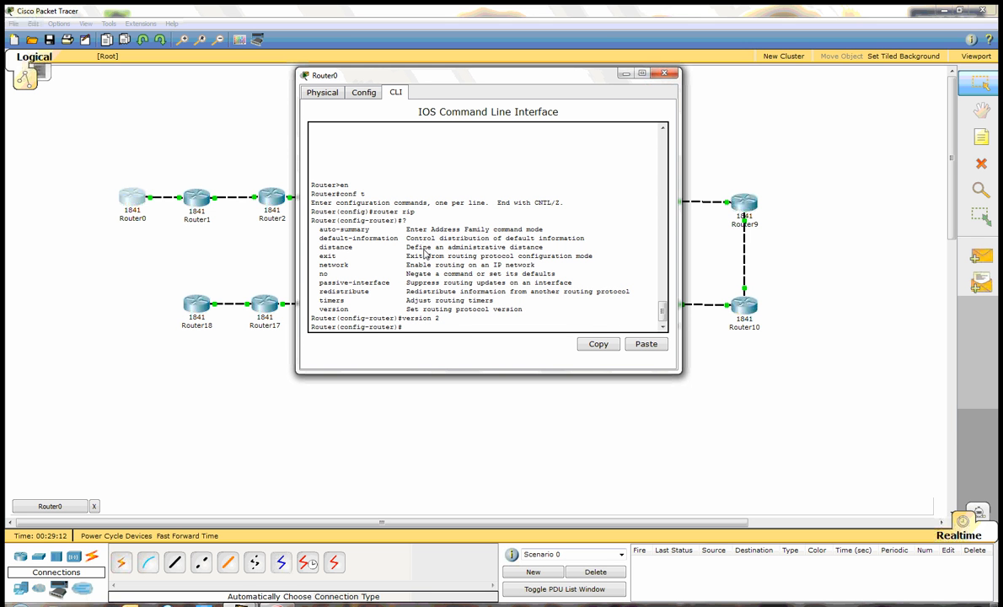
type("no auto-summary")
key("Return")
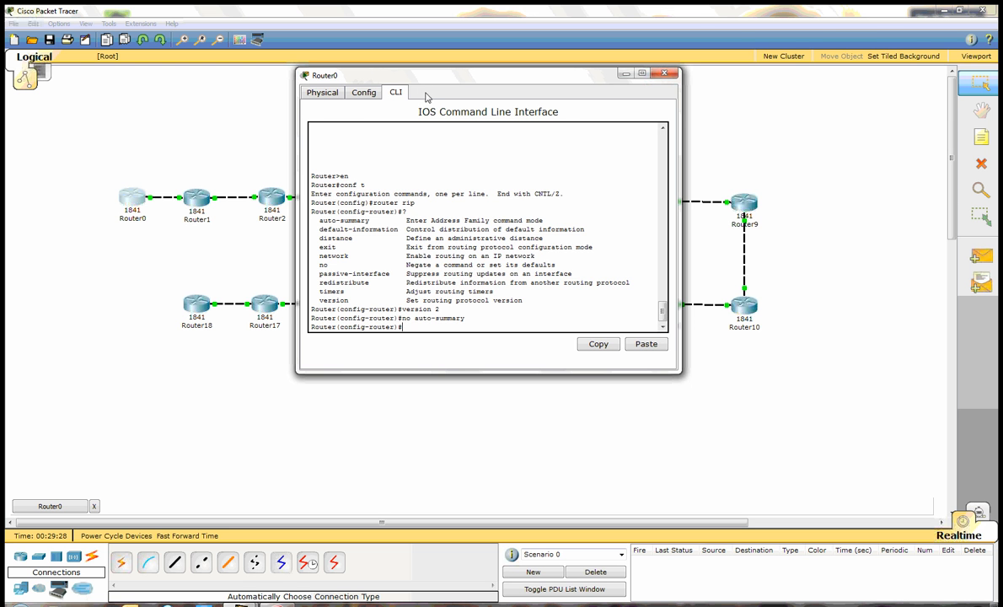
- Advertise network 192.168.0.0 in Router0's RIP configuration and exit to global configuration mode
left_click_drag(442, 83, 545, 87)
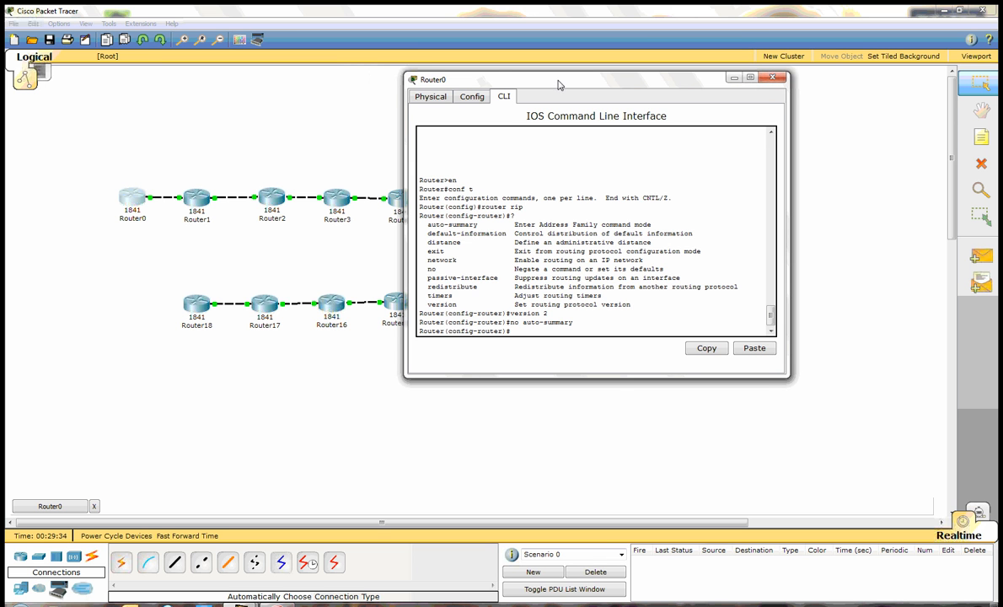
left_click_drag(517, 79, 521, 74)
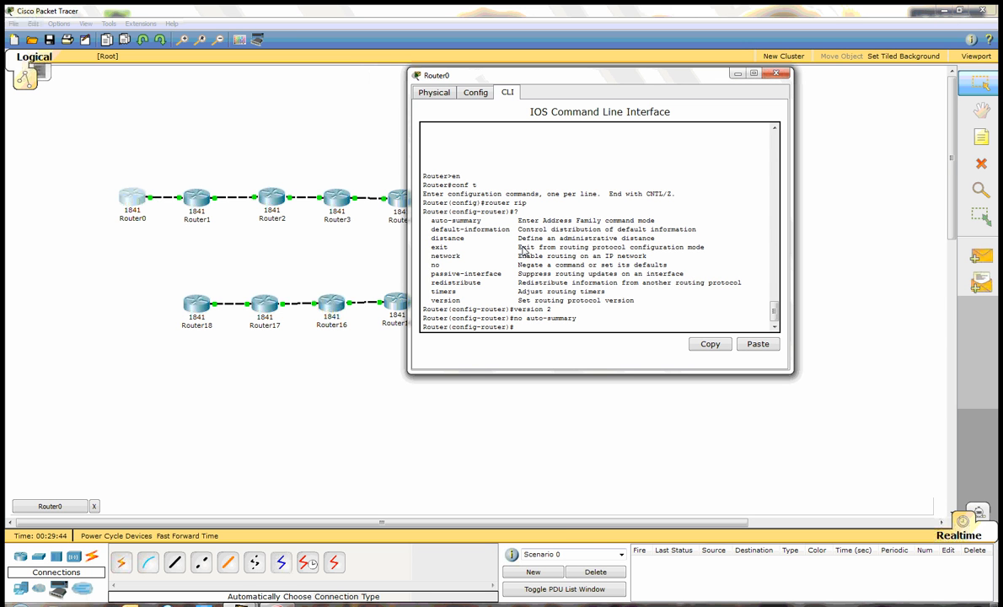
type("network 192.168.0.0 ?")
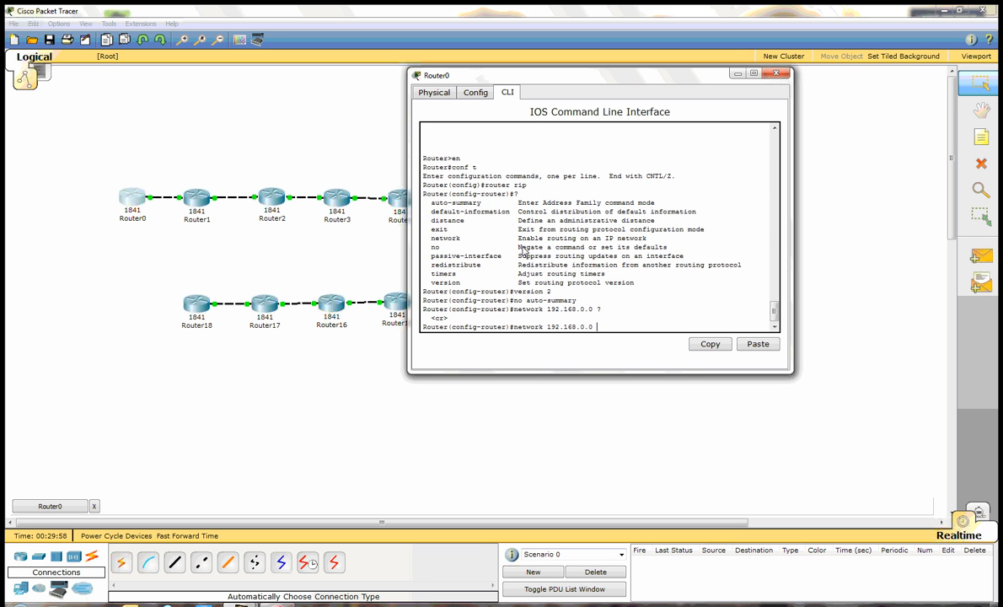
key("Return")
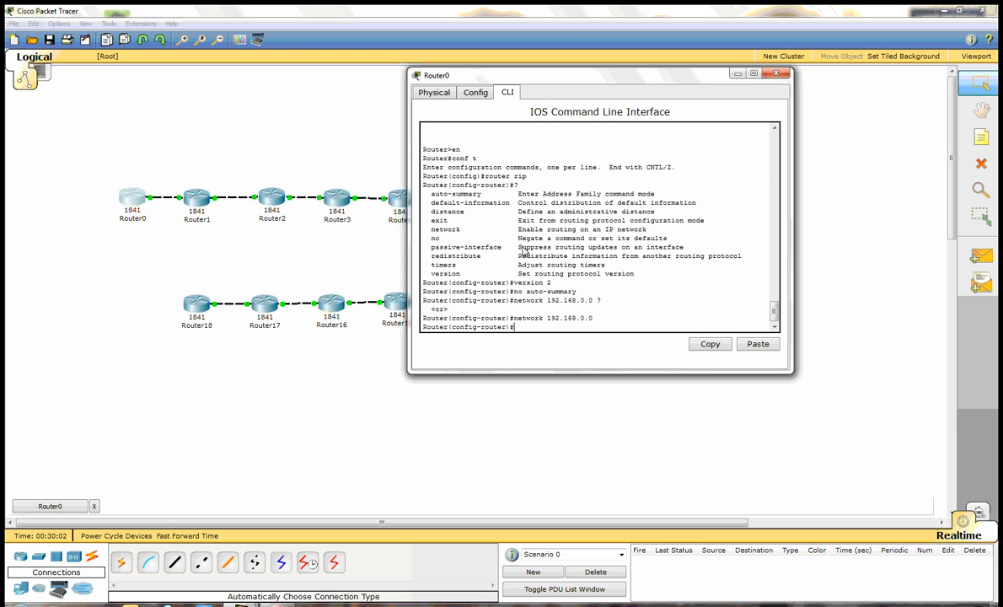
type("exit")
key("Return")
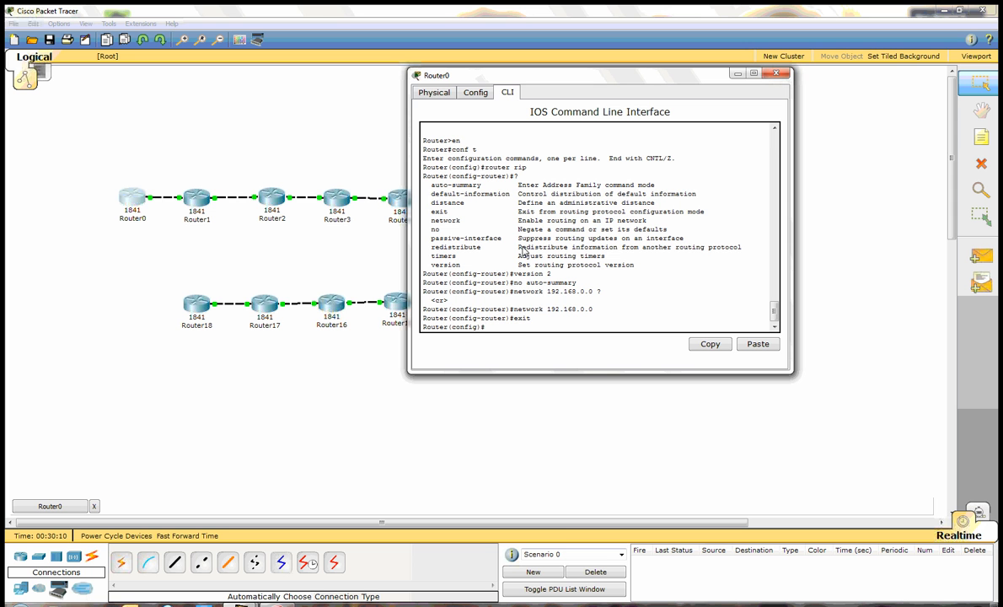
- Display Router0's IP routing table from global configuration mode with "do sh ip route"
type("do")
key("BackSpace")
type("do sh ip route")
key("Return")
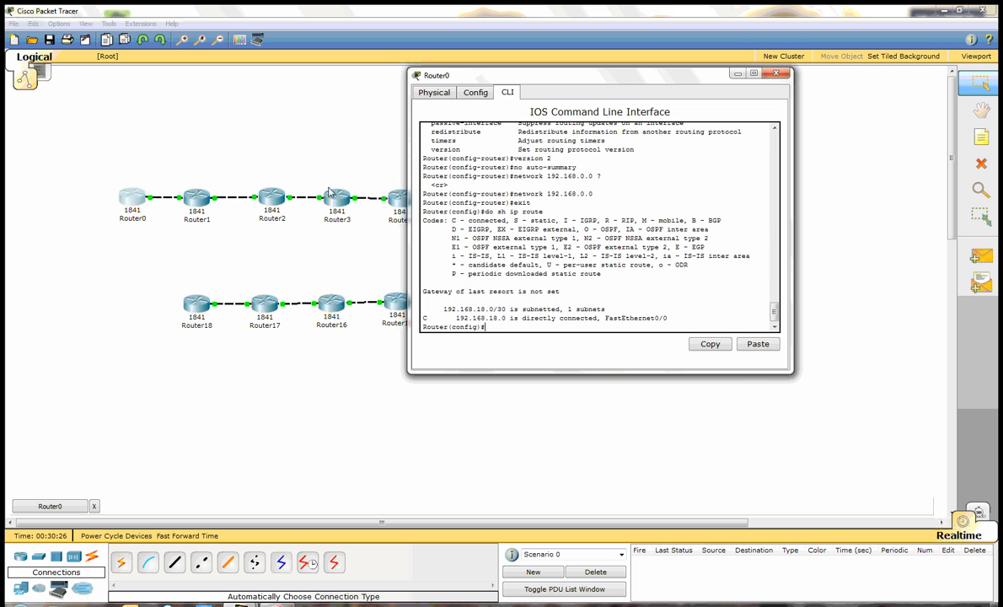
- Inspect the interface addresses of Router0 and its neighbour Router1 in the topology to compare their subnets
left_click(150, 184)
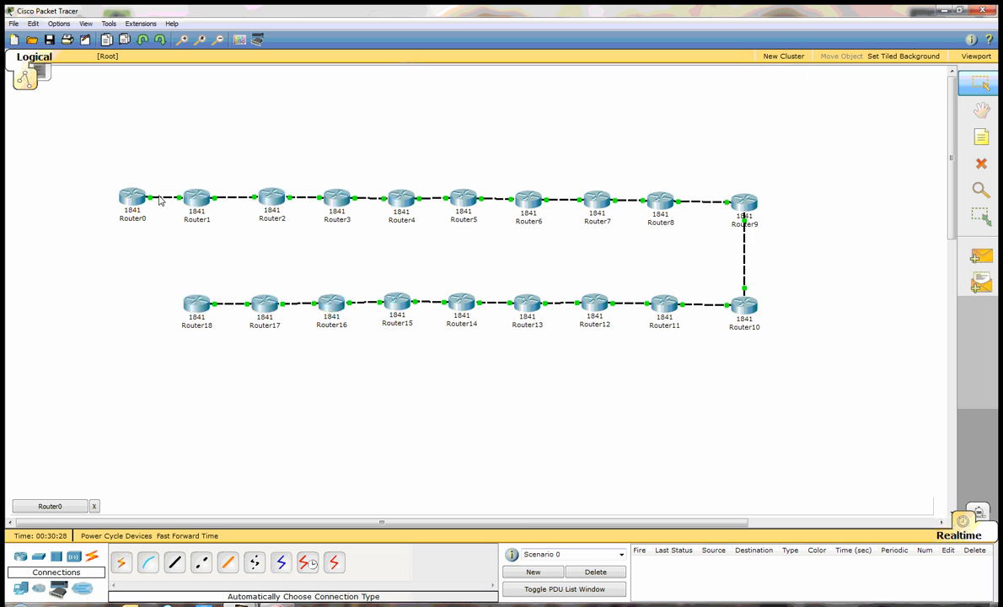
mouse_move(133, 199)
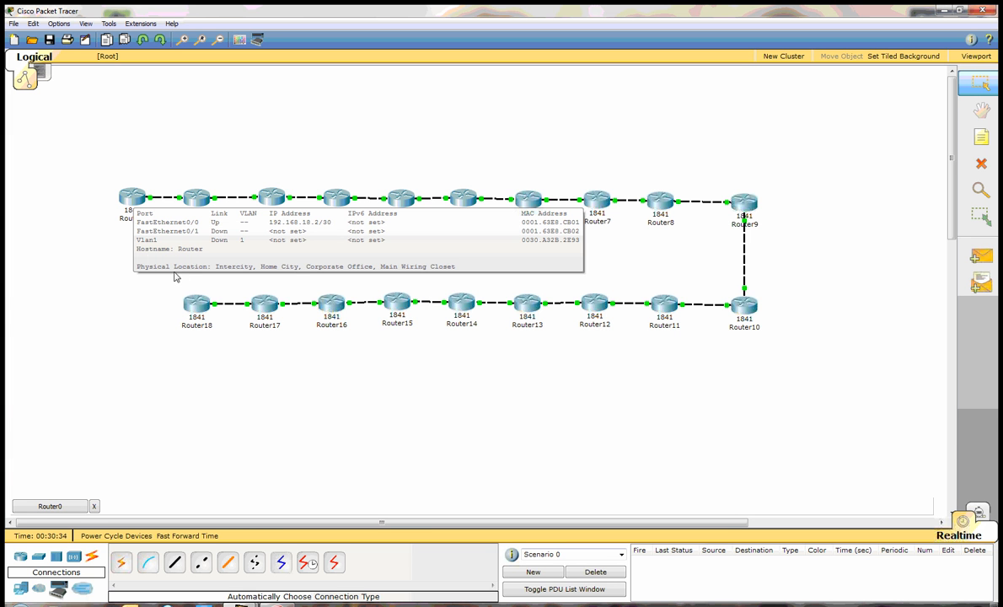
mouse_move(191, 314)
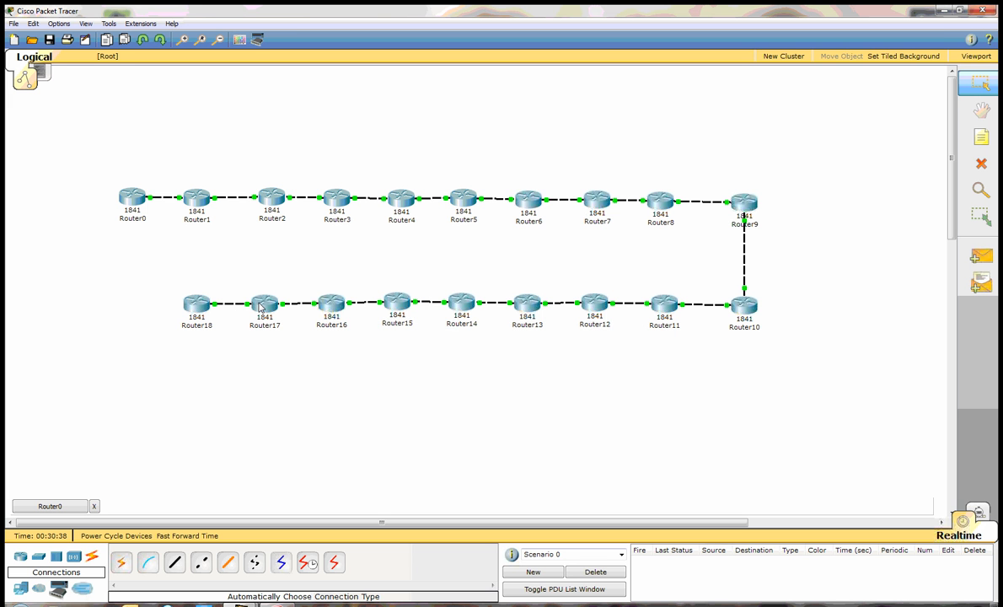
mouse_move(259, 308)
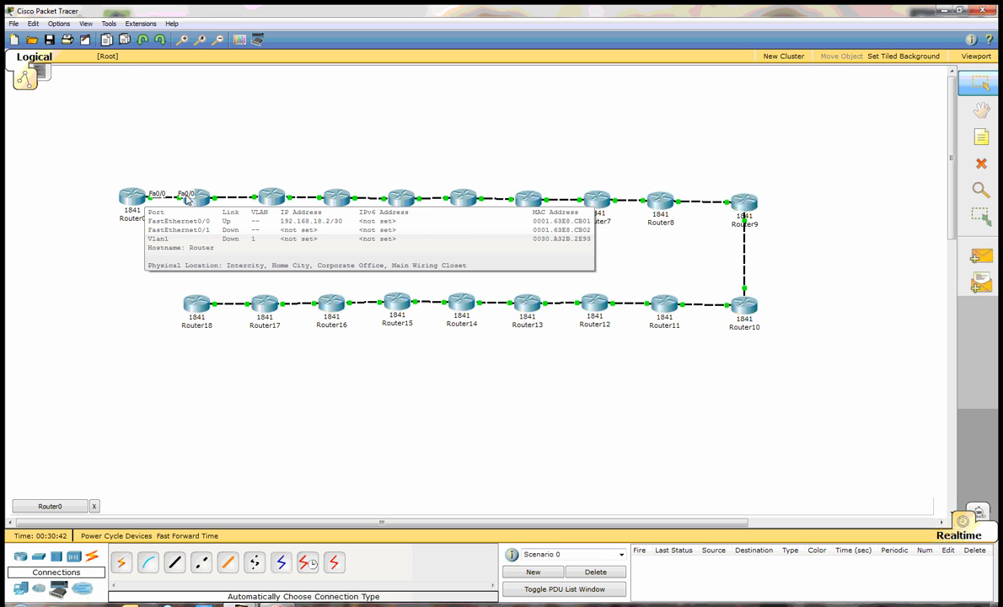
mouse_move(188, 194)
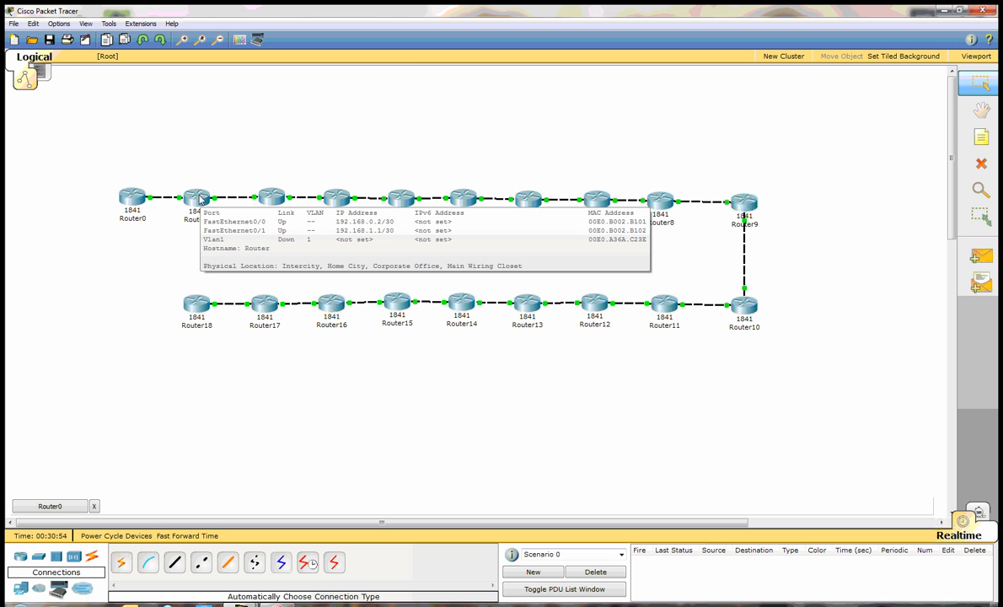
left_click(122, 186)
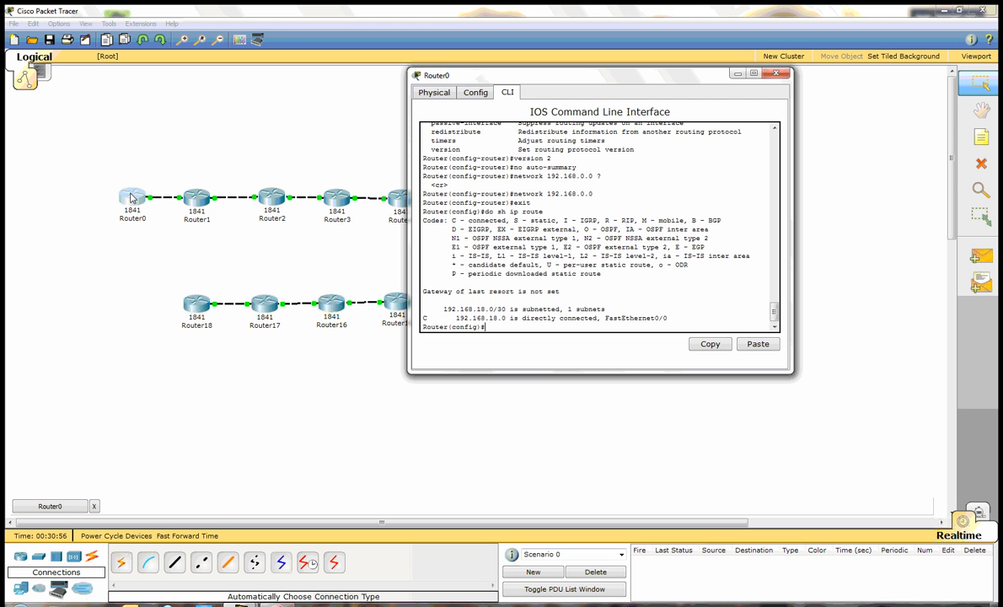
left_click(575, 303)
left_click(131, 197)
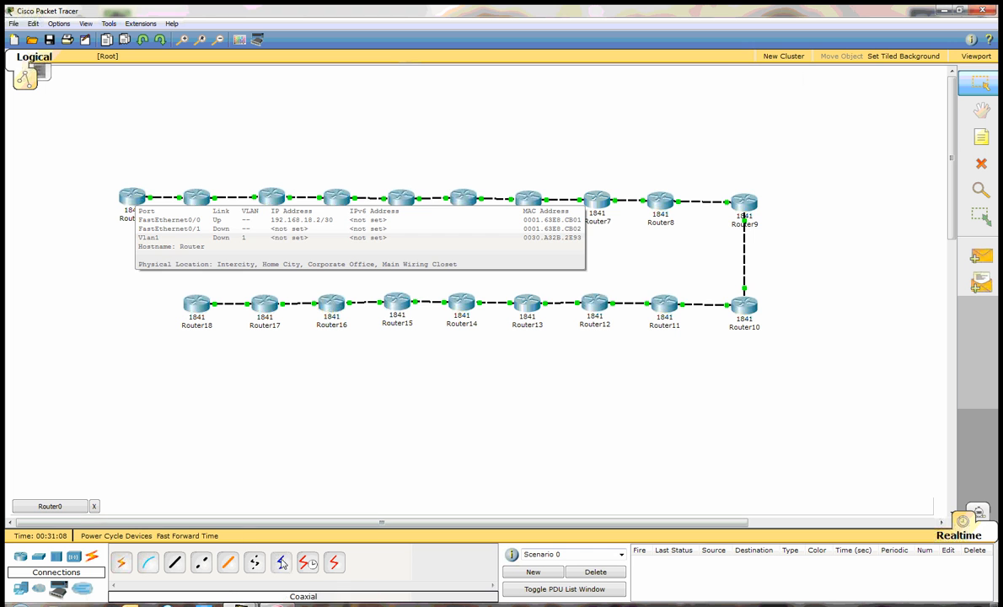
- Assign 192.168.0.1 with mask 255.255.255.252 to Router0's fa0/0 interface and end configuration mode
left_click(45, 507)
type("i")
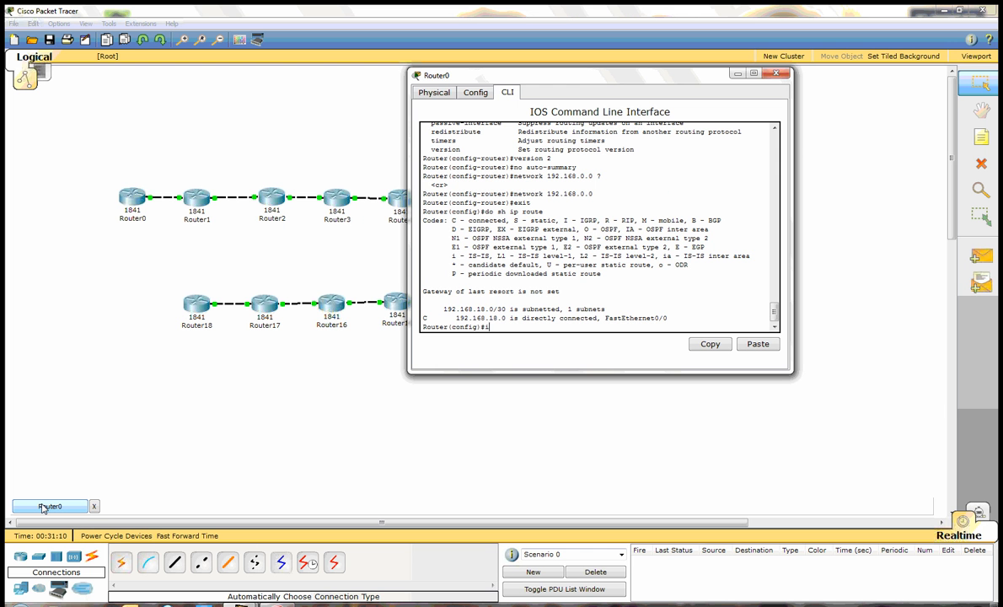
type("nt fa0/0")
key("Return")
type("ip ad")
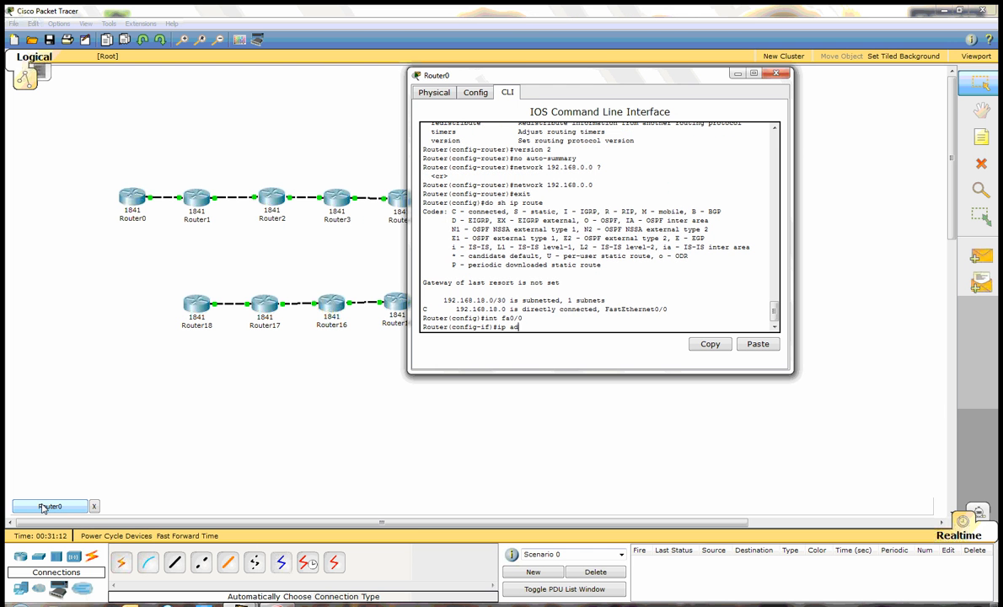
type("d 192.168.0.1 255.255.255.252")
key("Return")
type("end")
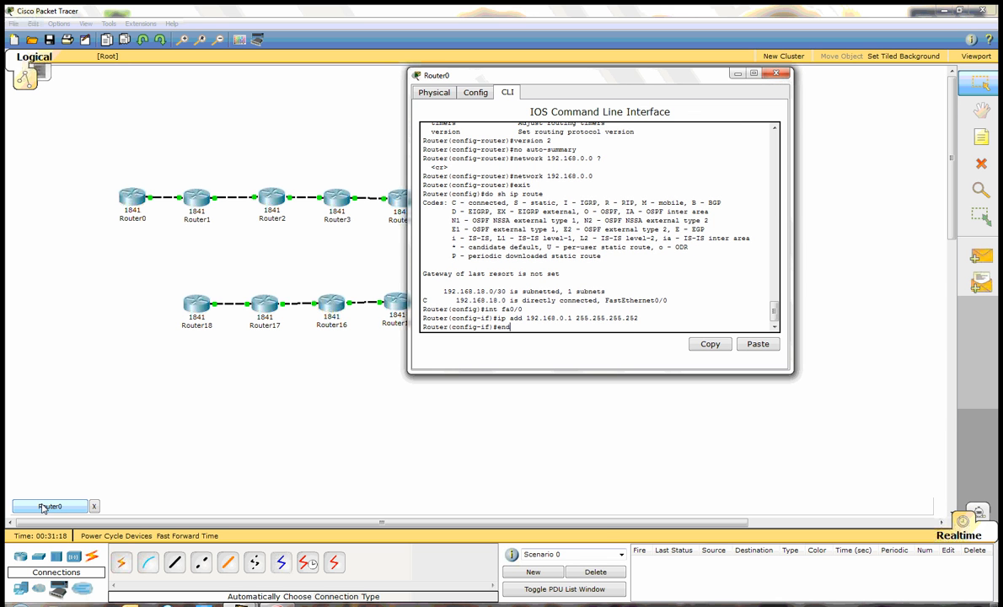
key("Return")
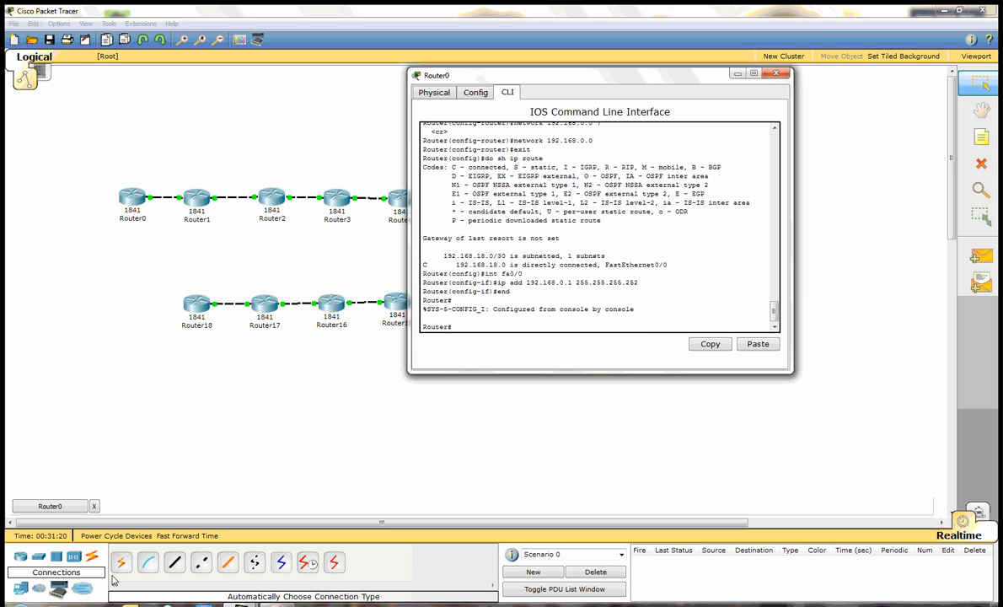
- Check Router0's routing table with "sh ip route", review the earlier console output and close the router's window
type("sc ")
type("sh ip route")
key("Return")
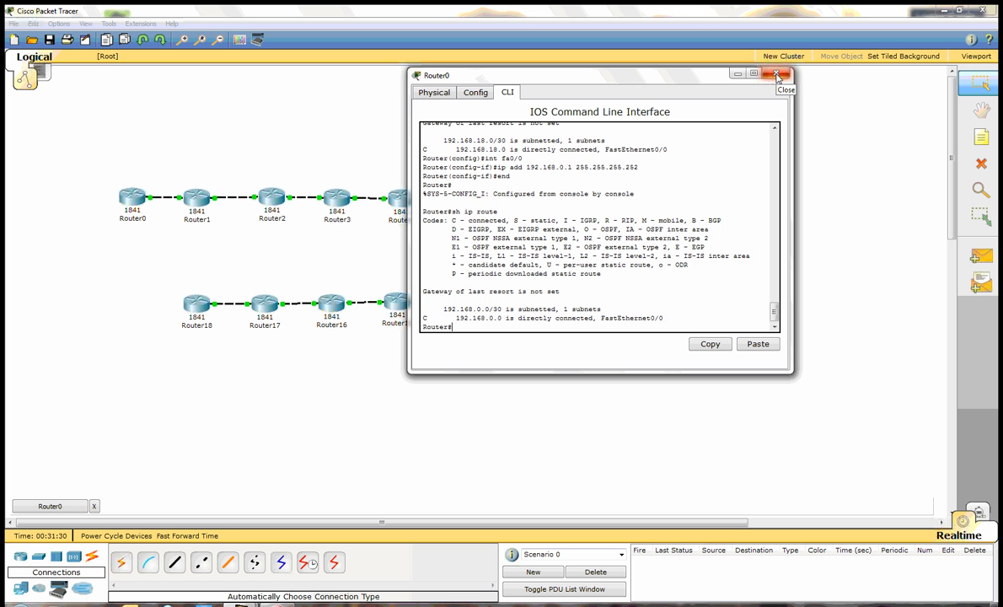
scroll(774, 309, "up", 1)
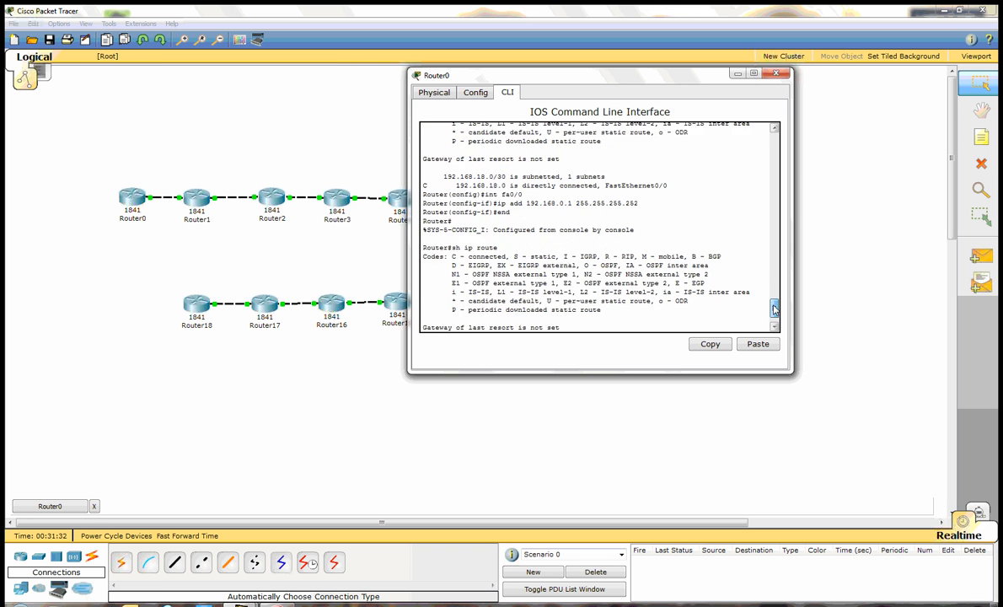
left_click_drag(775, 309, 773, 290)
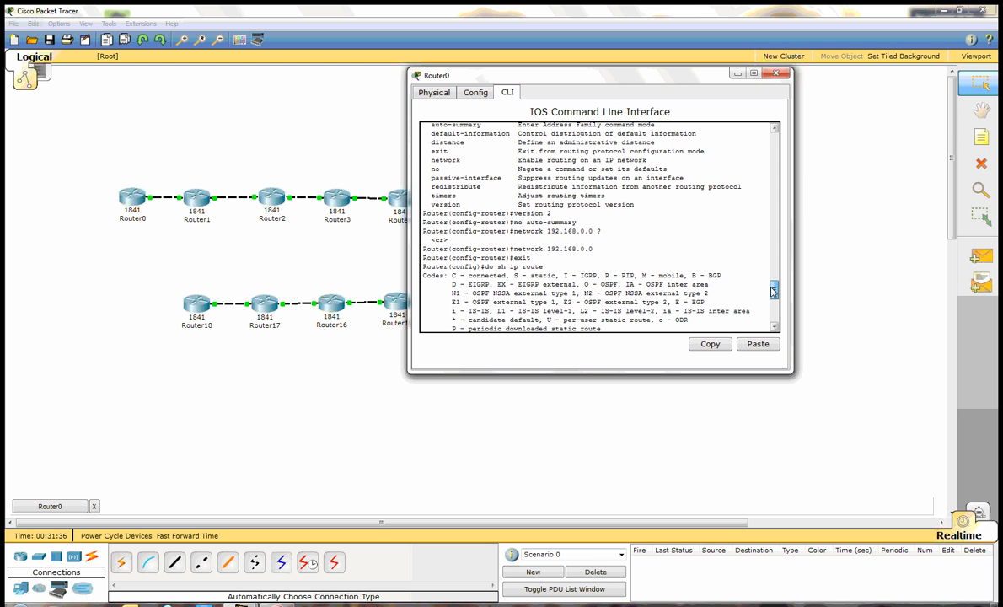
scroll(772, 290, "down", 5)
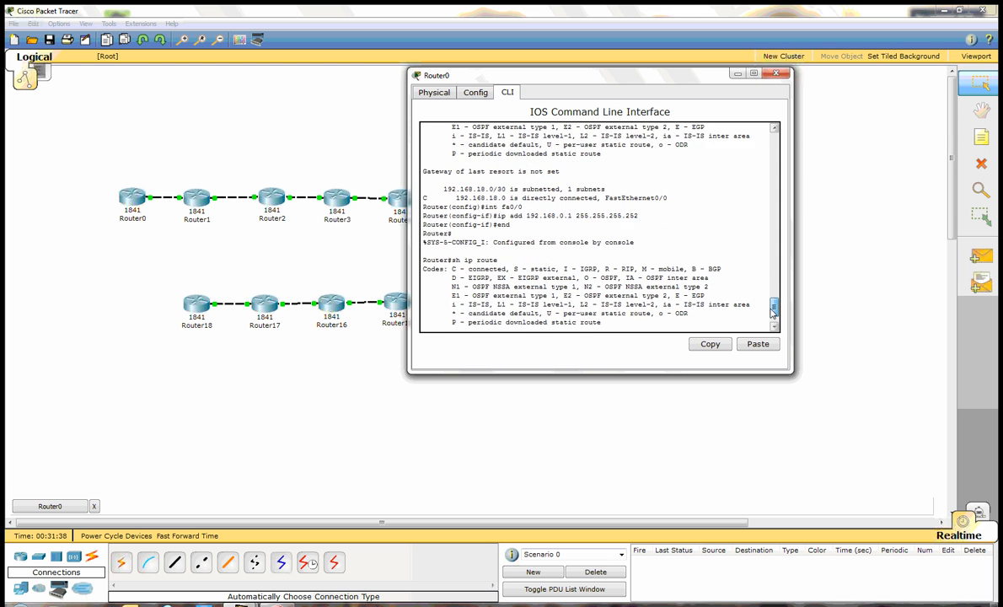
left_click(775, 73)
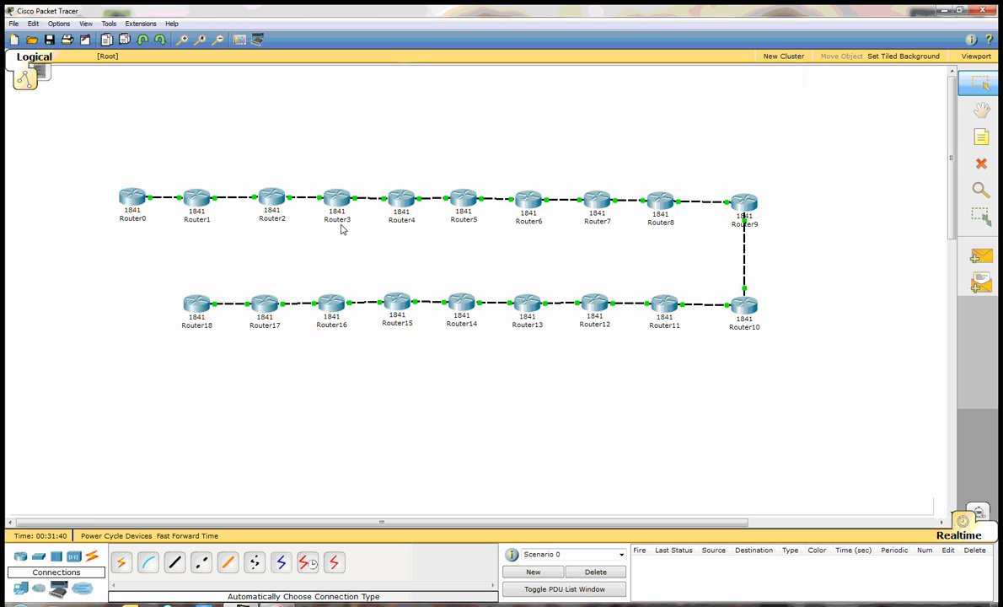
- Open Router1's command line, enter privileged mode with "en" and enter global configuration mode with "conf t"
double_click(189, 197)
key("Return")
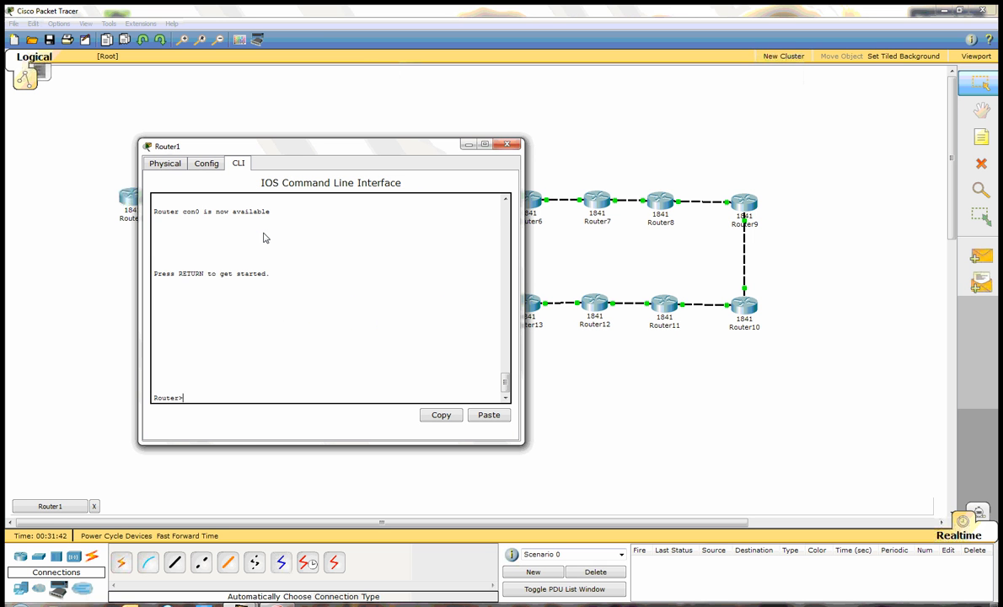
type("en")
key("Return")
type("conf t")
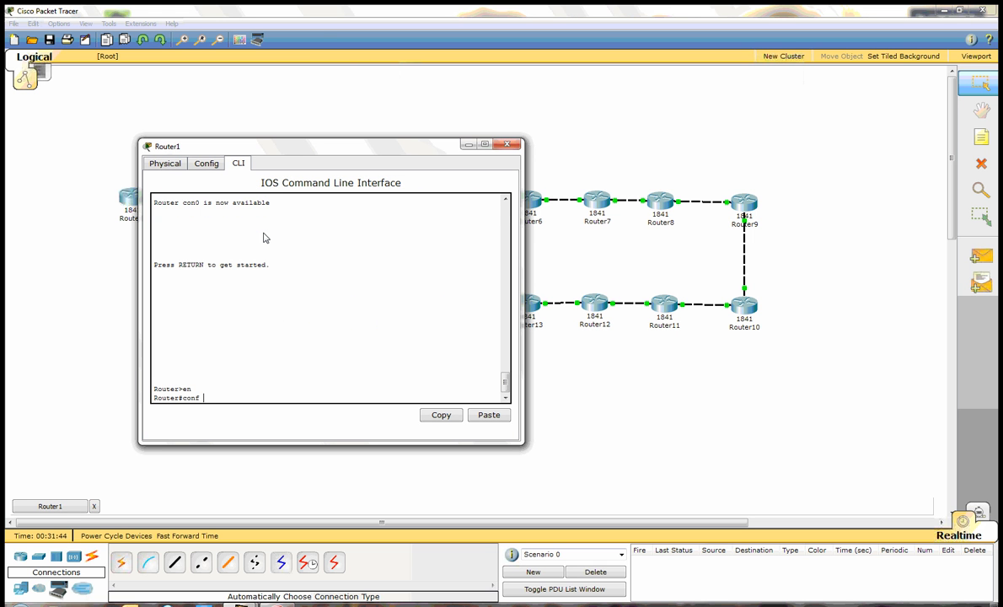
key("Return")
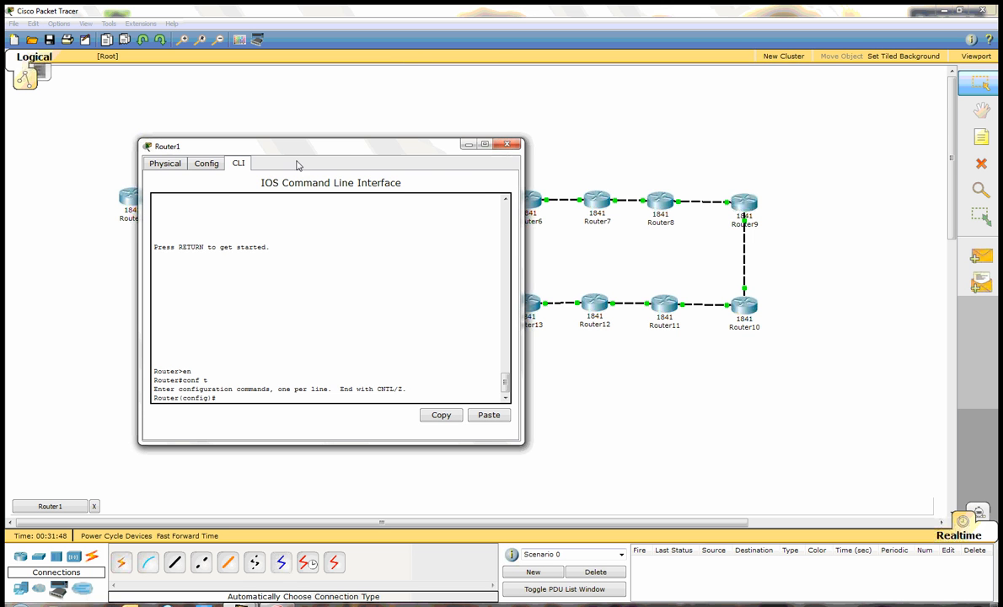
left_click_drag(300, 159, 354, 152)
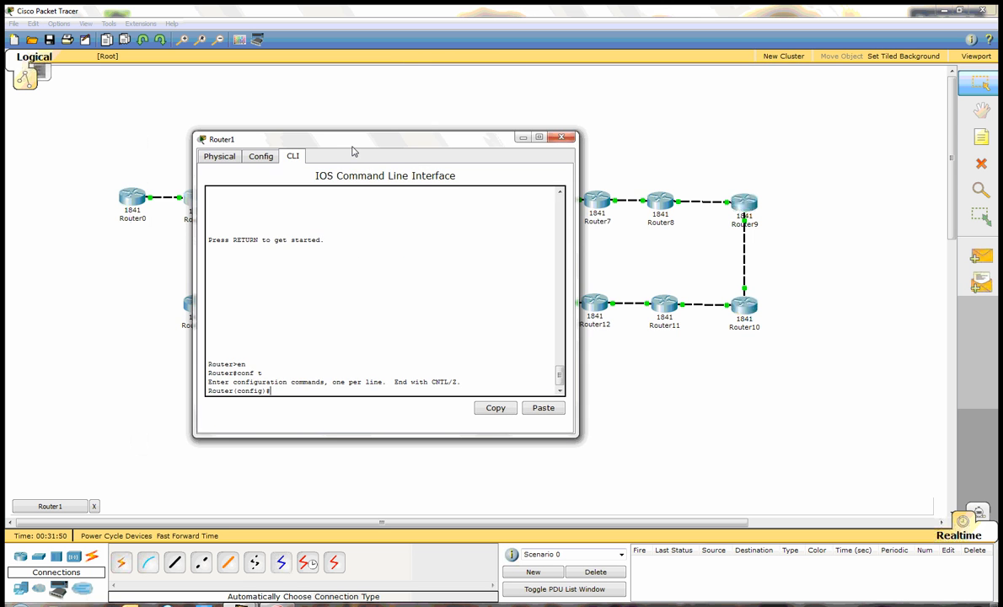
- Enable RIP version 2 on Router1 with "router rip" and "version 2", and disable automatic summarization with "no auto-summary"
type("router rip")
key("Return")
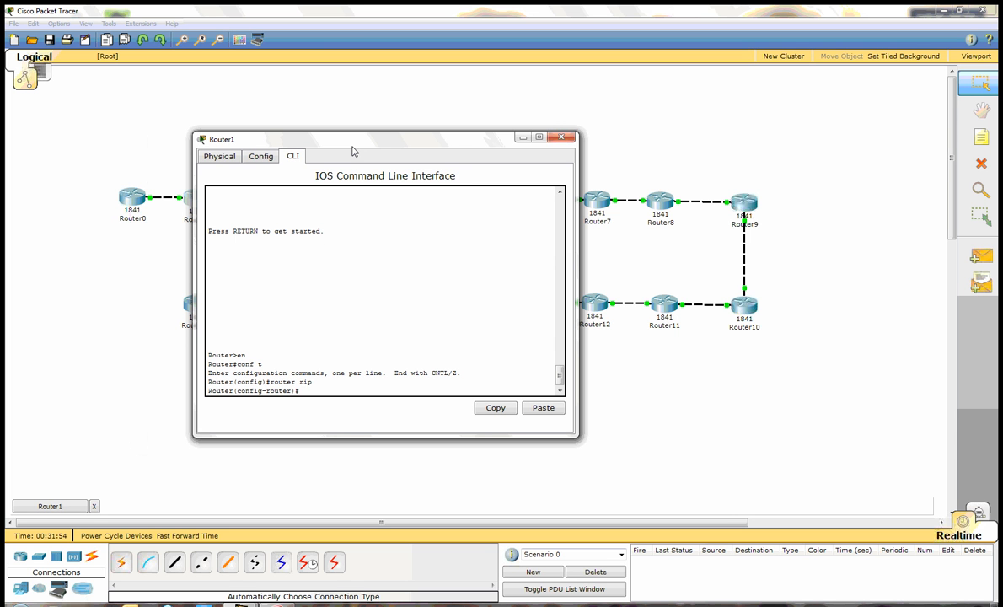
type("version 2")
key("Return")
type("no aut0-")
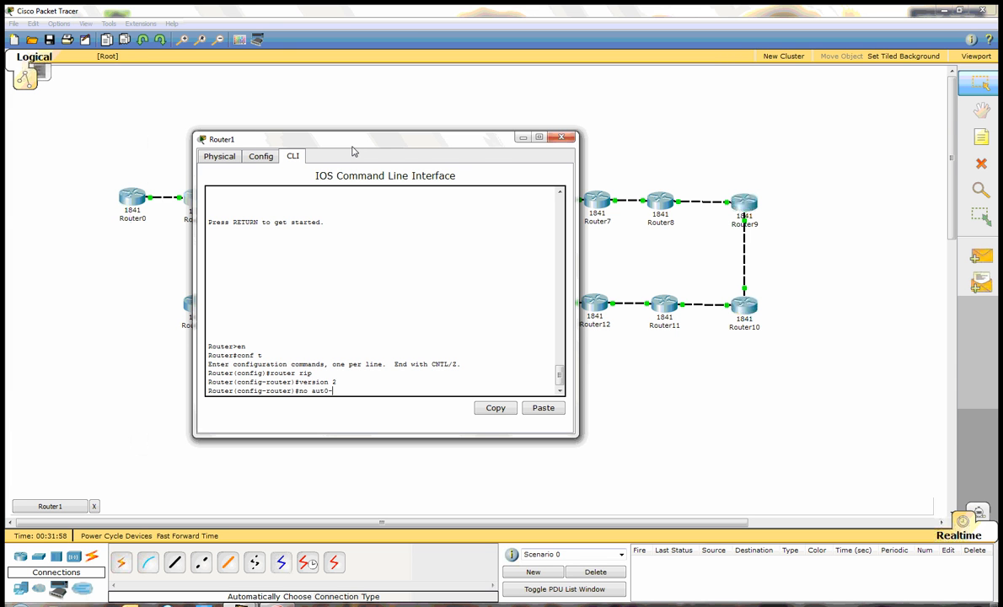
type("o-summary")
key("Return")
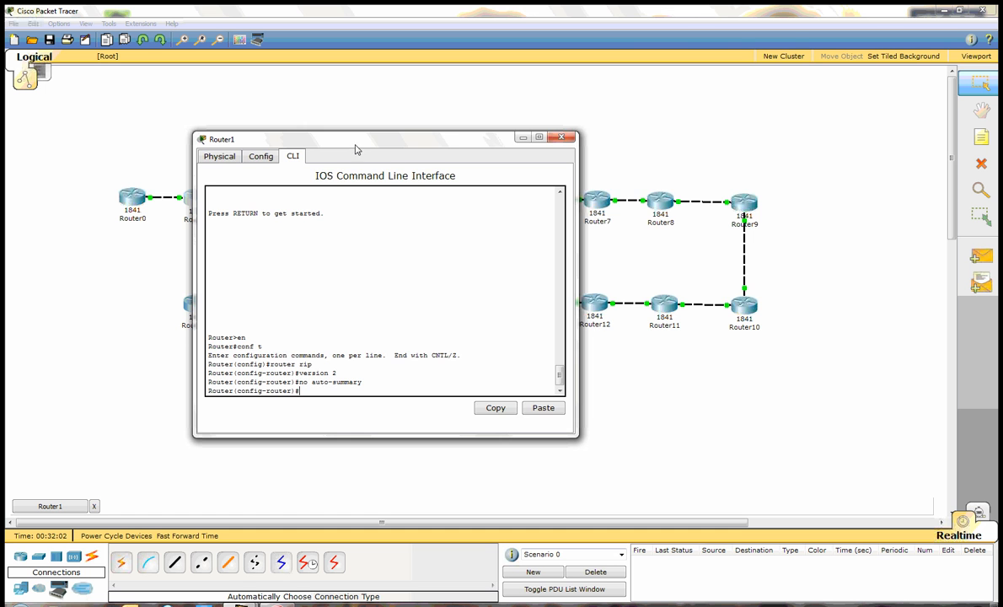
- Advertise networks 192.168.0.0 and 192.168.1.0 in Router1's RIP process and end configuration mode
left_click_drag(352, 149, 535, 127)
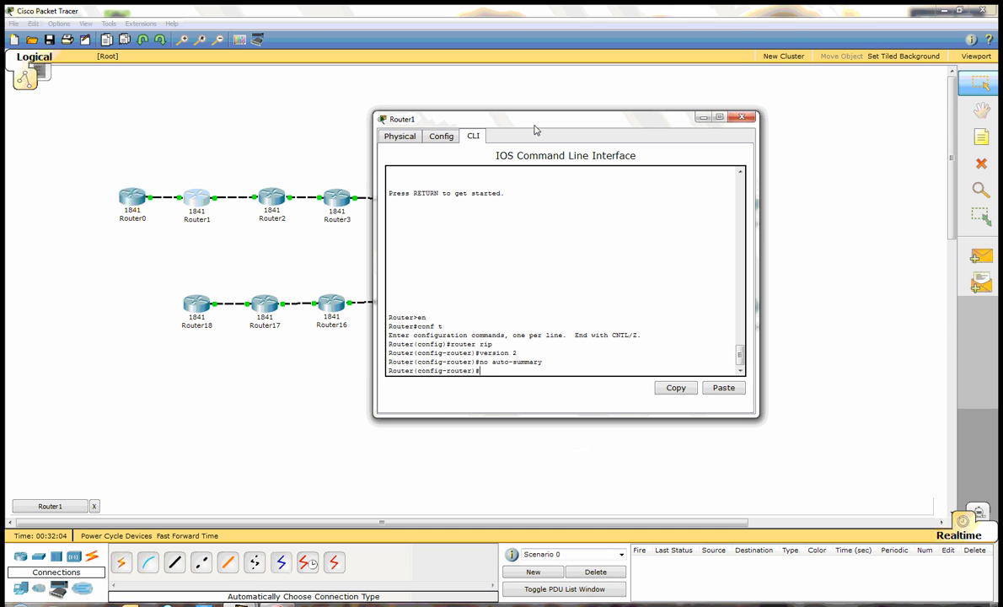
type("network 192.168.0.0")
left_click(499, 304)
key("Return")
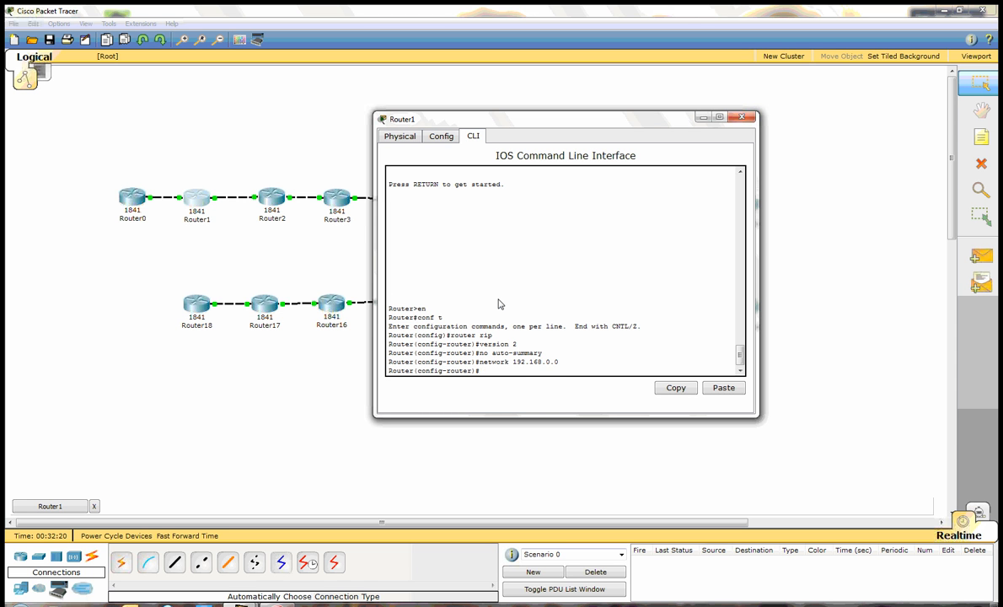
type("network 192.168.1.0")
key("Return")
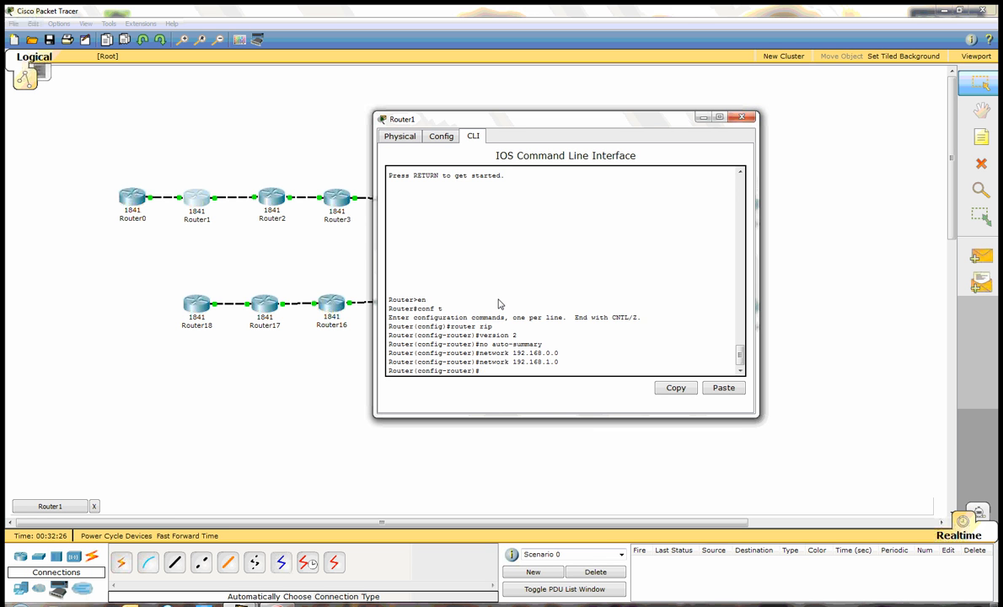
type("end")
key("Return")
- Display Router1's routing table with "sh ip route"
type("sh i")
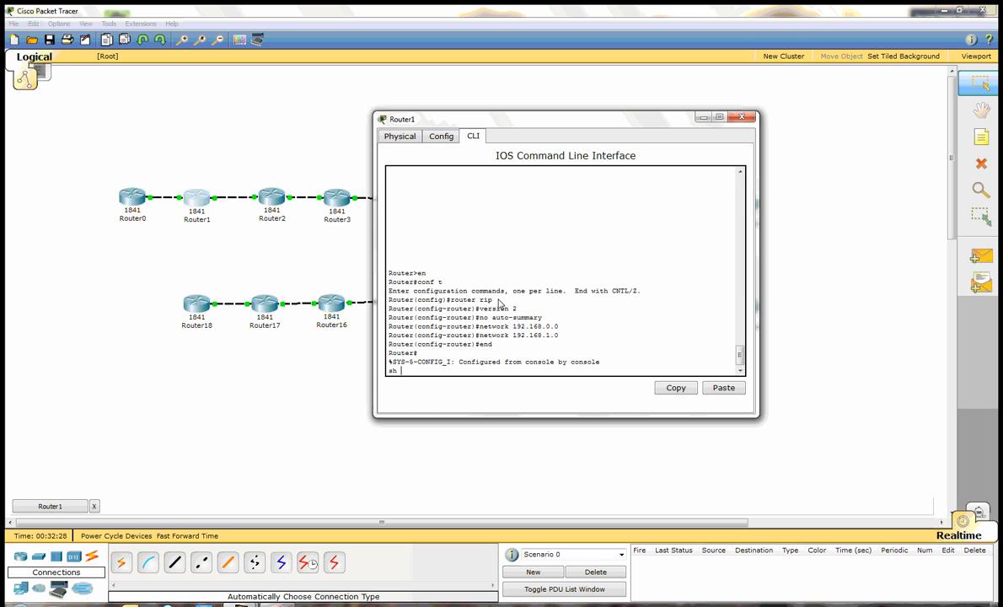
type("p route")
key("Return")
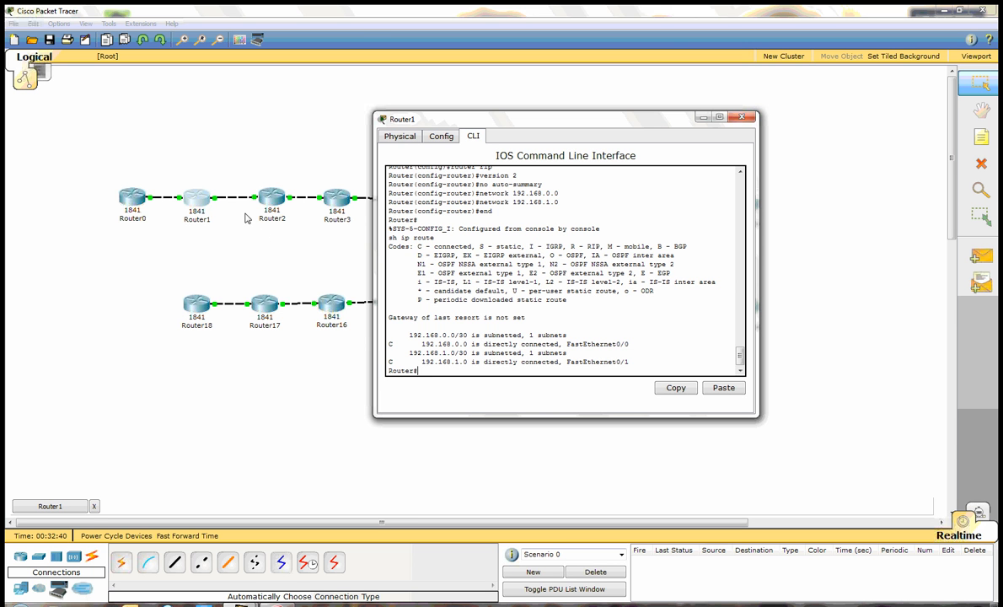
- Display Router0's routing table again with "sh ip route" and compare its route entries with the RIP code in the legend
left_click(135, 199)
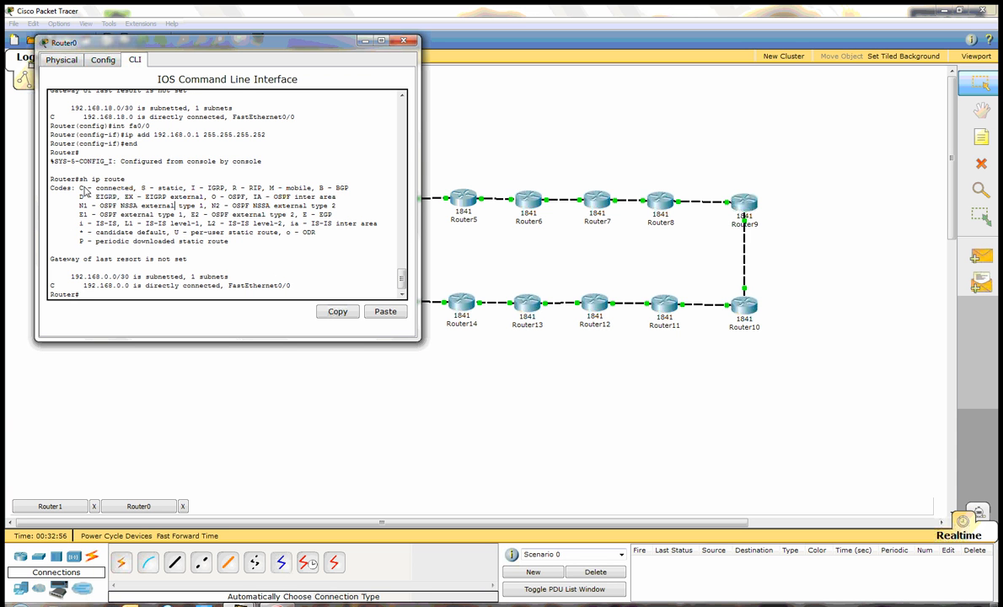
left_click_drag(80, 187, 130, 187)
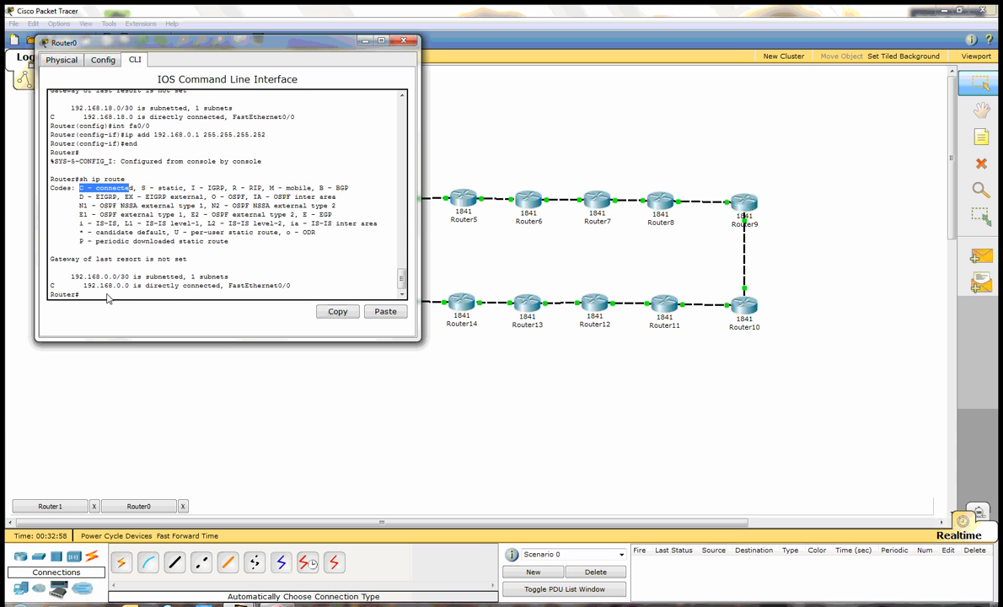
left_click(108, 297)
type("sh ip route")
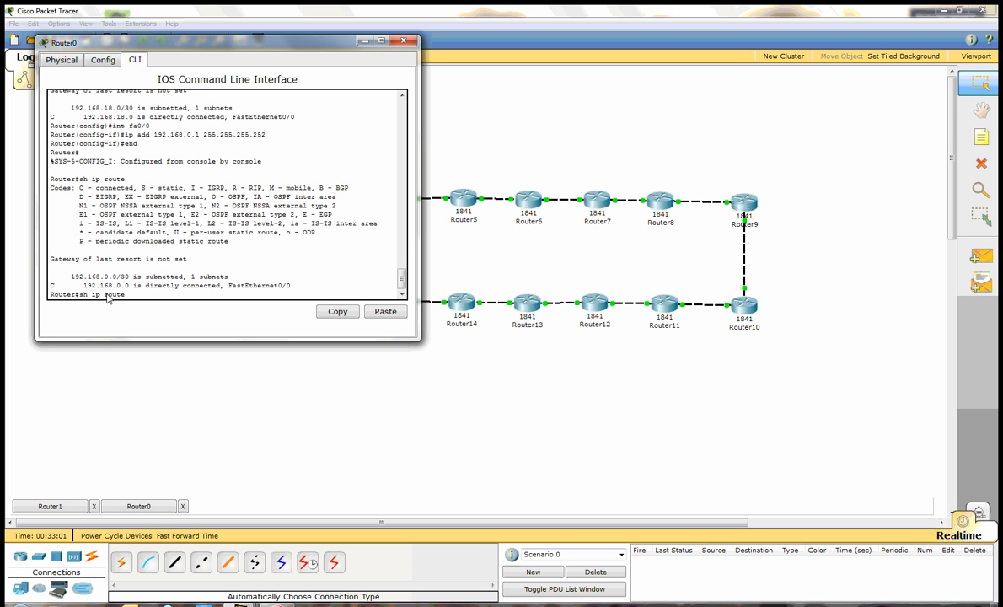
key("Return")
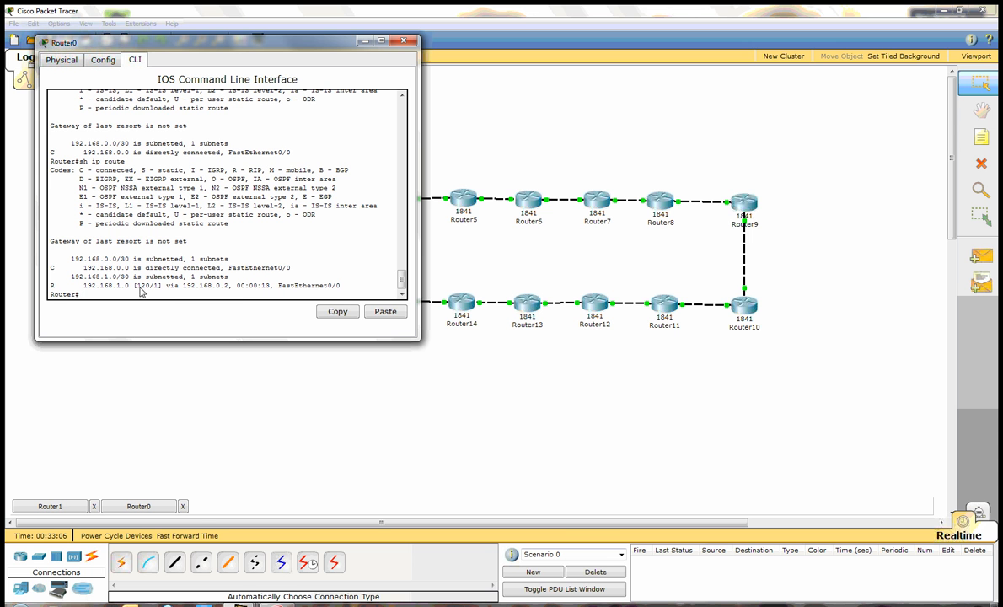
left_click_drag(56, 285, 48, 287)
left_click_drag(233, 170, 261, 171)
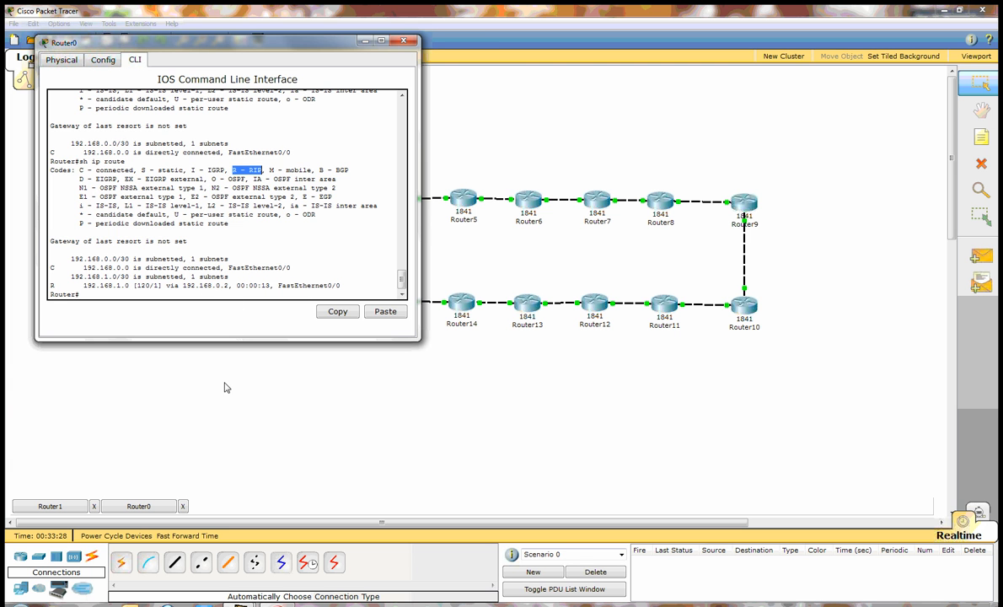
- Return to the topology, inspect Router1 and close the Router0 and Router1 windows
left_click(441, 164)
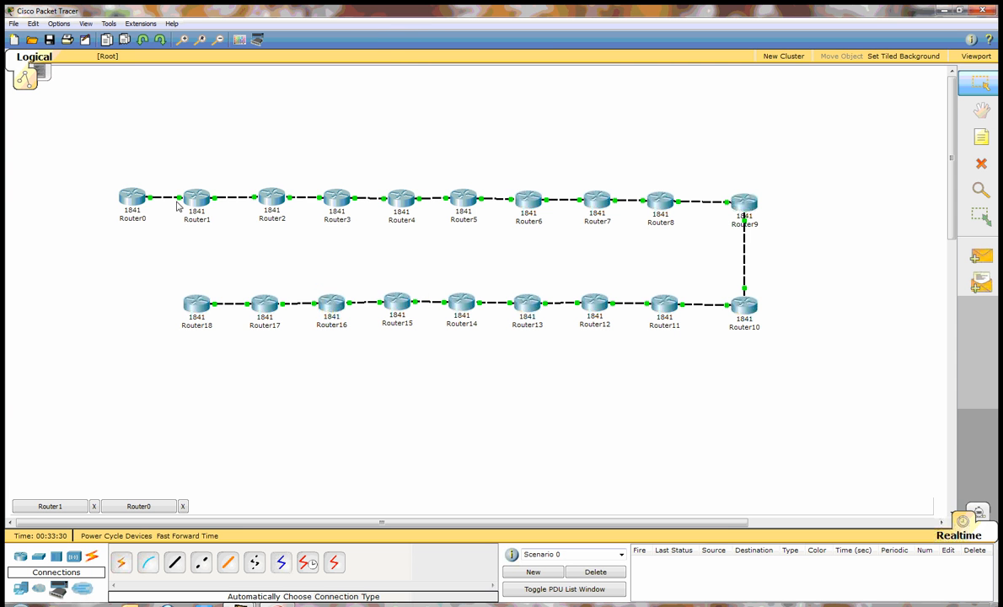
mouse_move(195, 202)
left_click(181, 506)
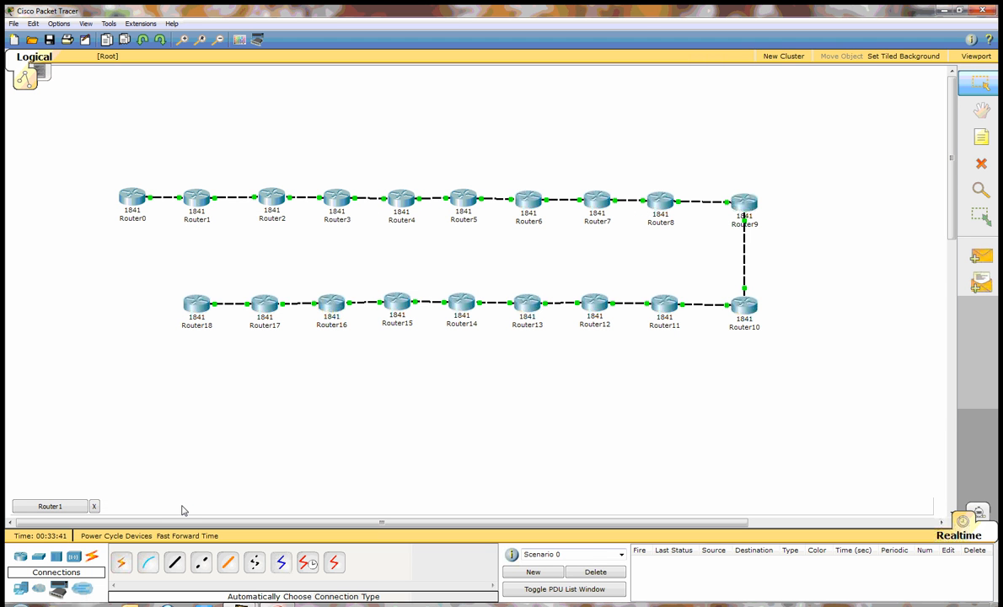
left_click(95, 507)
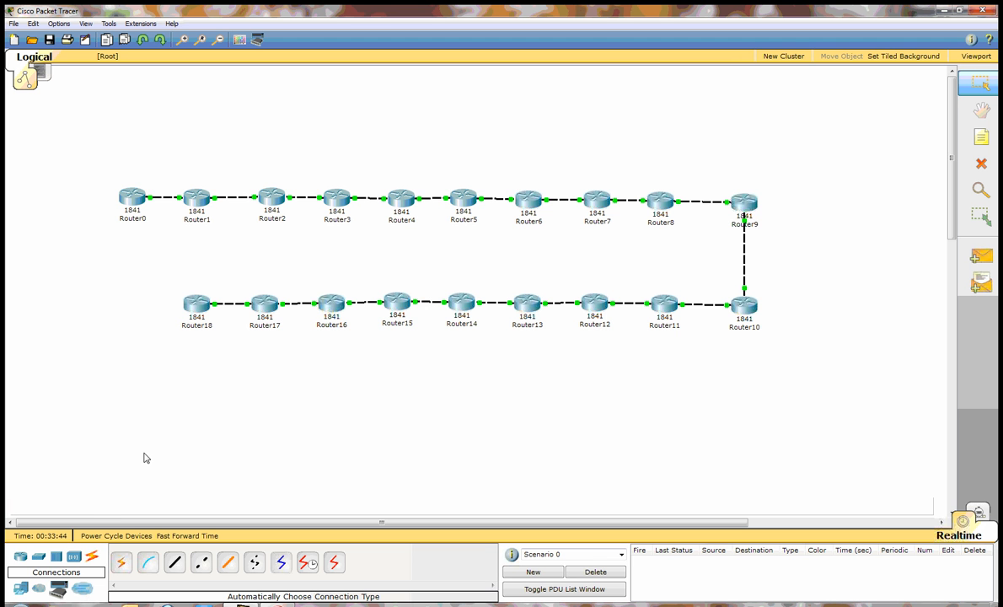
- Open Router2's command line, enter privileged mode and enter global configuration mode with "conf t"
left_click(271, 197)
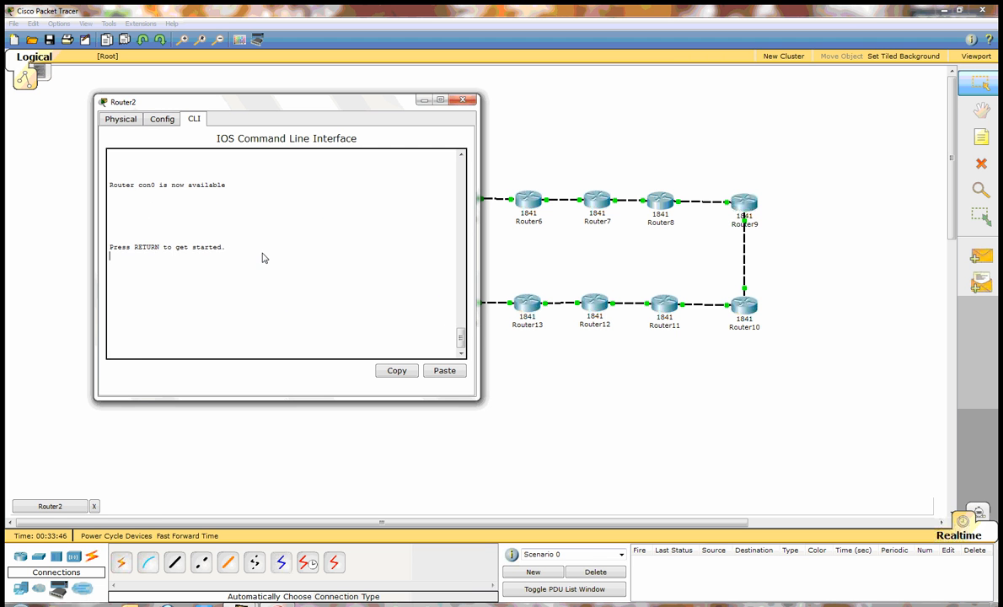
key("Return")
type("en")
key("Return")
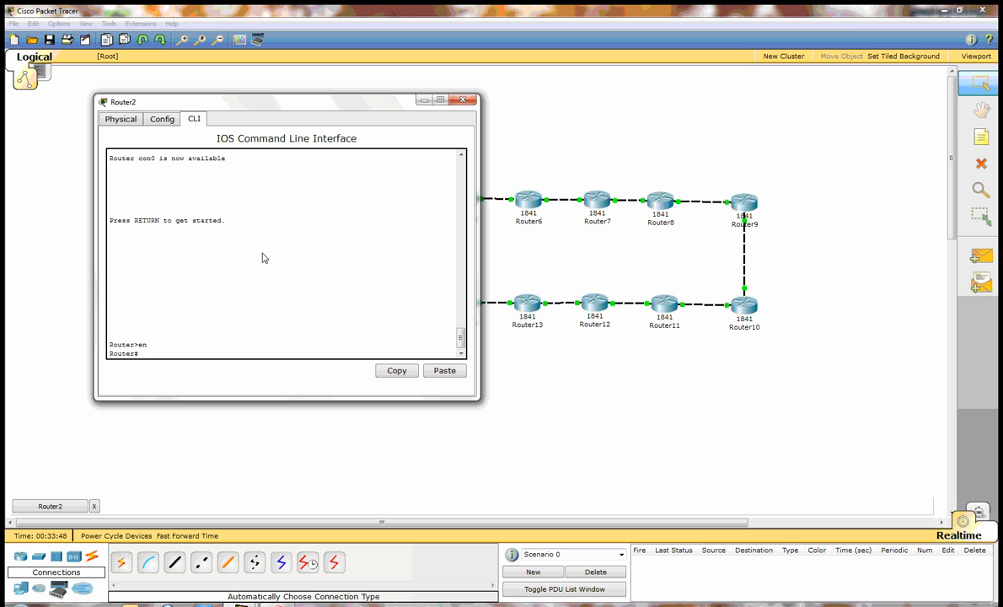
type("conf t")
key("Return")
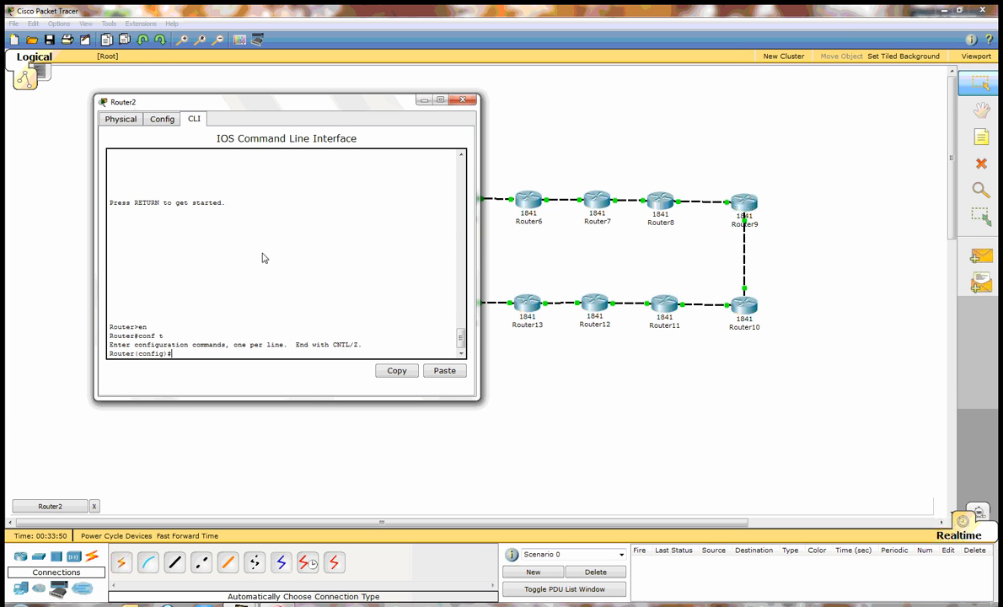
- Start the RIP process on Router2 with "router rip" and set it to version 2
type("oute eigr")
key("BackSpace")
key("BackSpace")
key("BackSpace")
key("BackSpace")
key("BackSpace")
type("r rip")
key("Return")
type("ve")
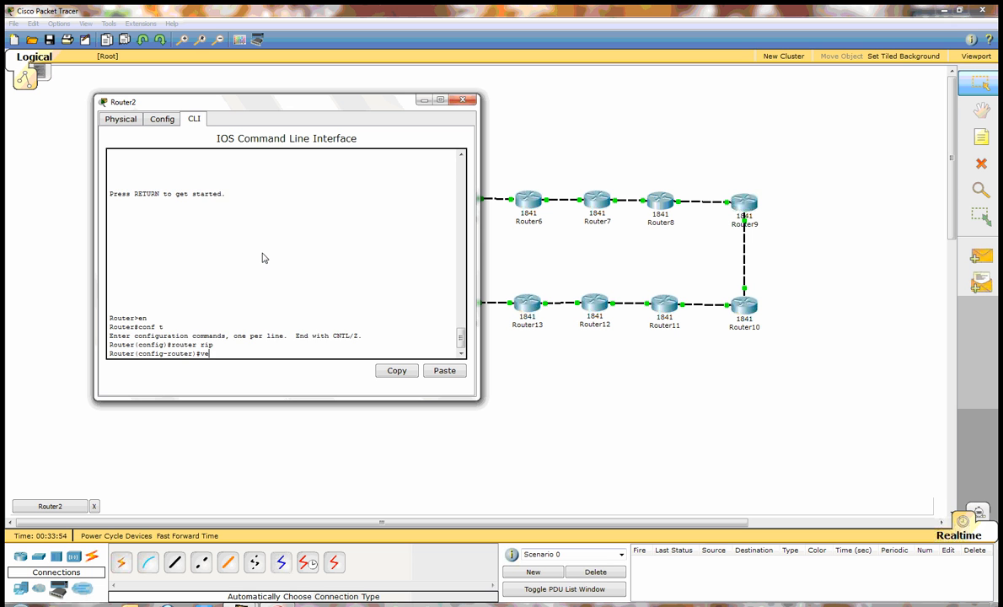
type("rsion 2")
key("Return")
- Disable automatic route summarization in Router2's RIP process with "no auto-summary"
type("no ")
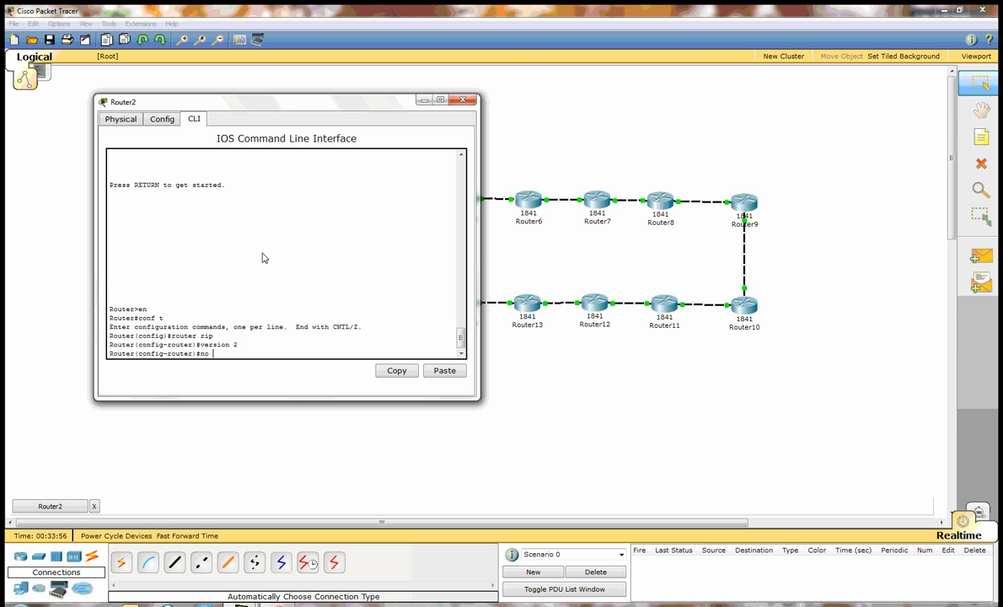
type("sauto")
key("Tab")
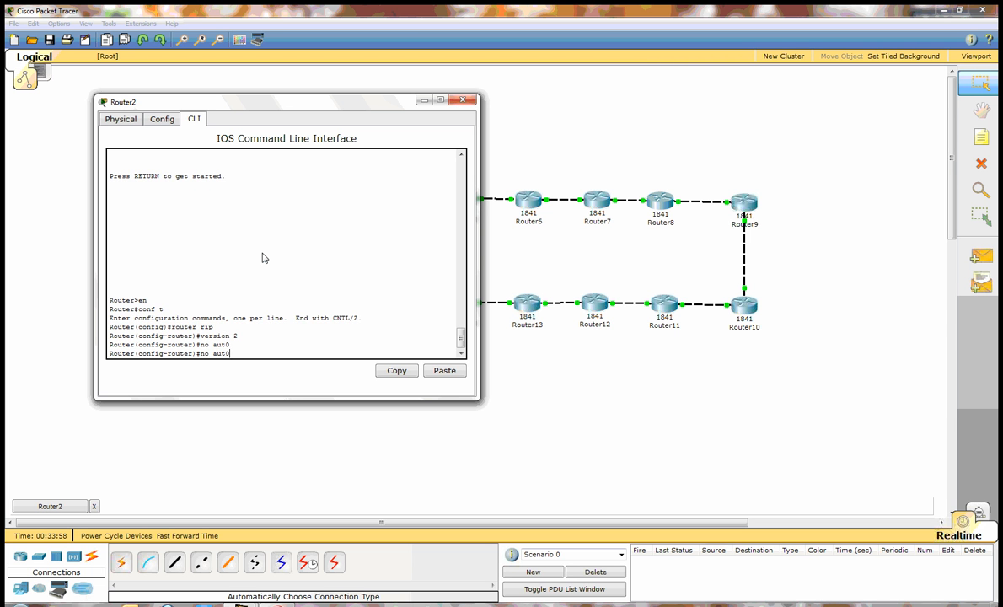
key("Tab")
key("Return")
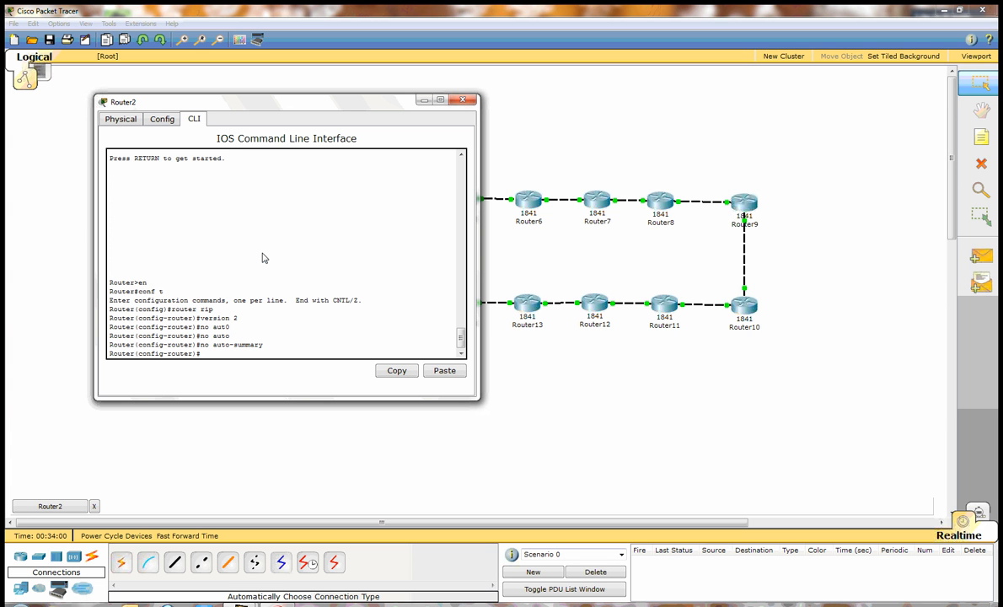
- Advertise networks 192.168.1.0 and 192.168.2.0 in Router2's RIP process and end configuration mode
type("network 192.168.")
left_click_drag(267, 100, 590, 118)
left_click(564, 269)
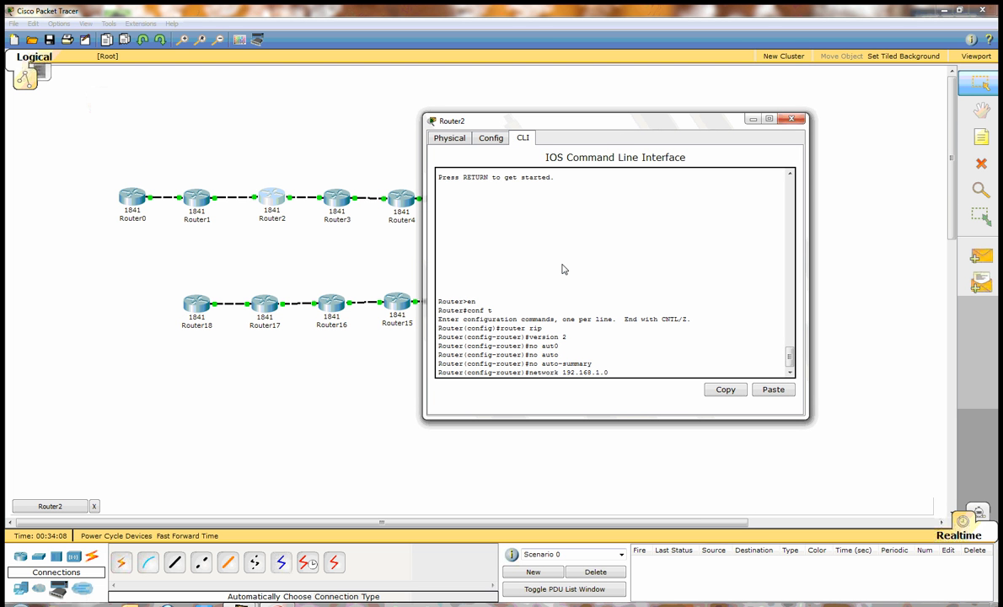
key("Return")
type("network")
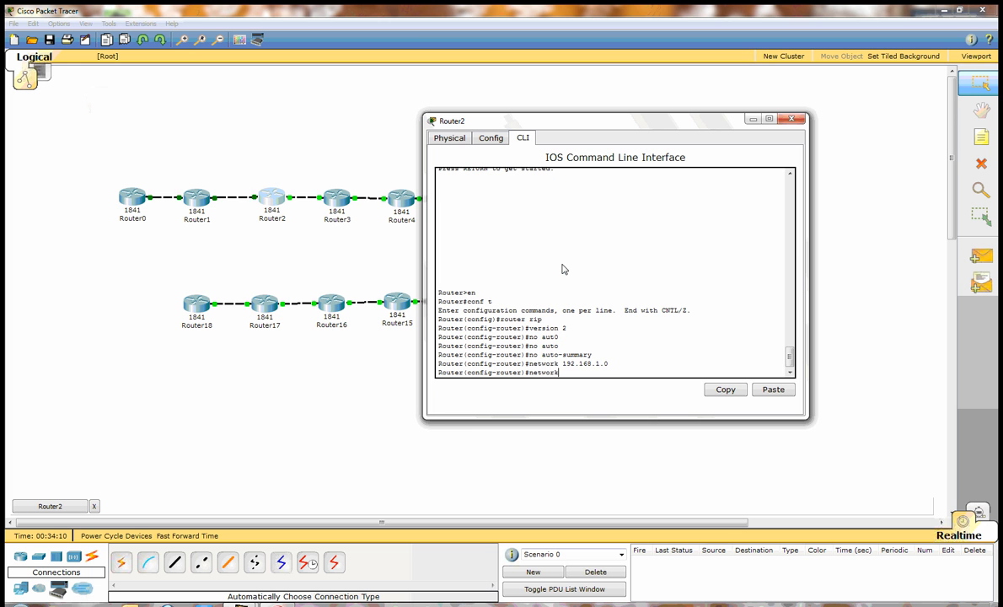
type(" 192.168.2.0")
key("Return")
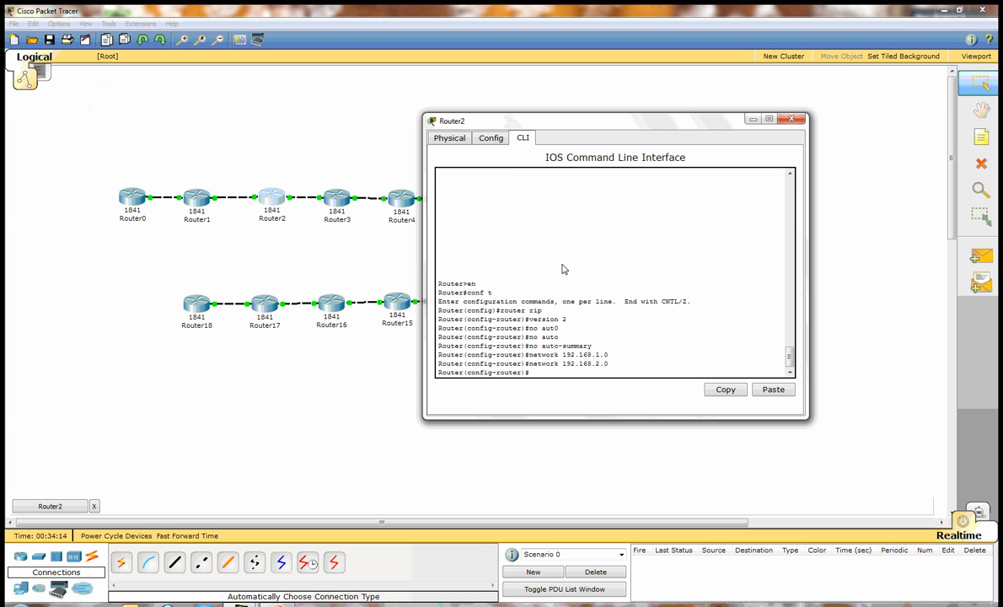
type("end")
key("Return")
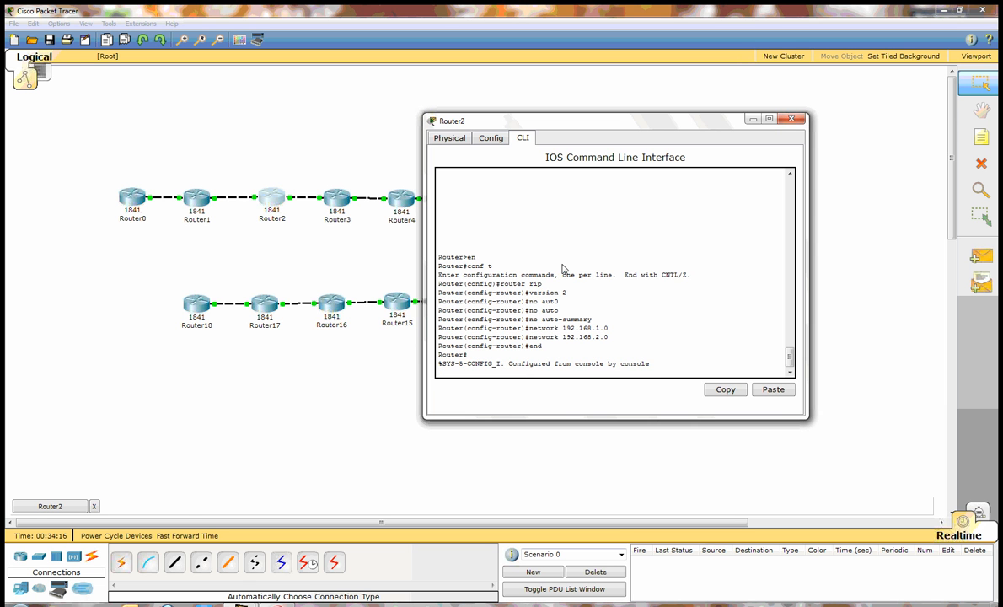
- Rerun "sh ip route" on Router0 several times to check for newly learned RIP routes, and return to the topology
left_click(131, 194)
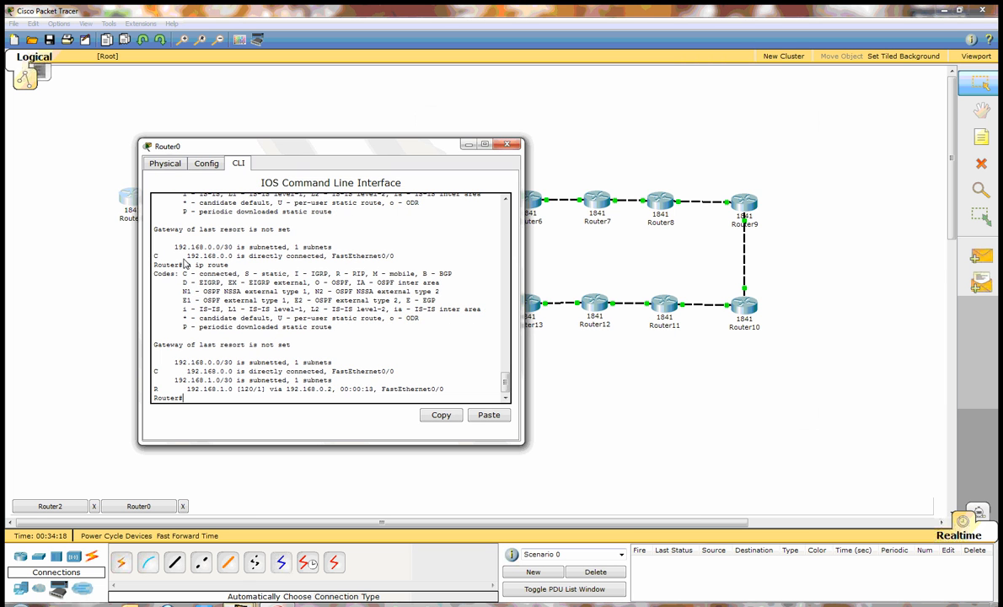
key("Up")
key("Return")
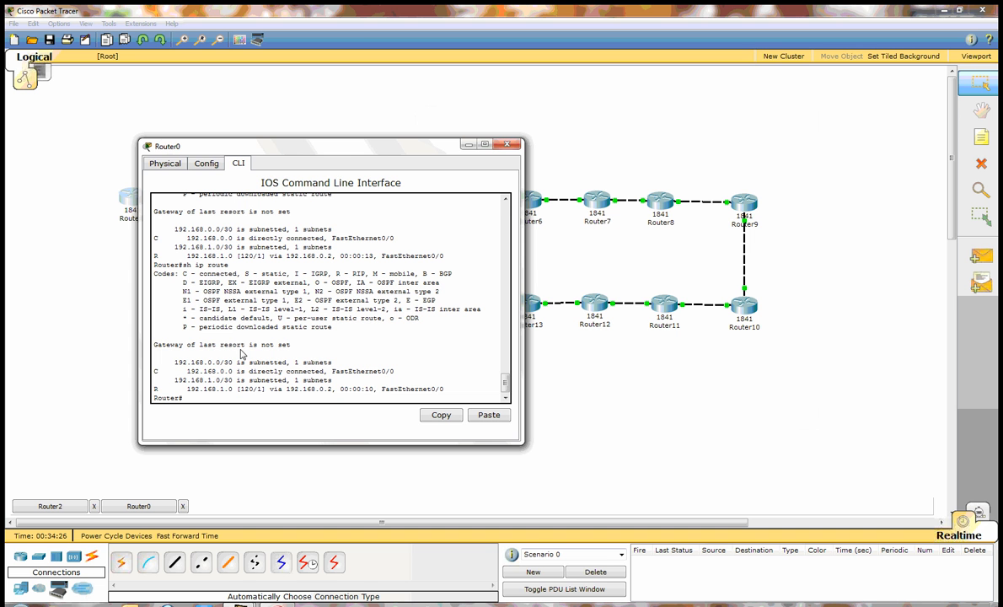
key("Up")
key("Return")
key("Up")
key("Return")
left_click(506, 144)
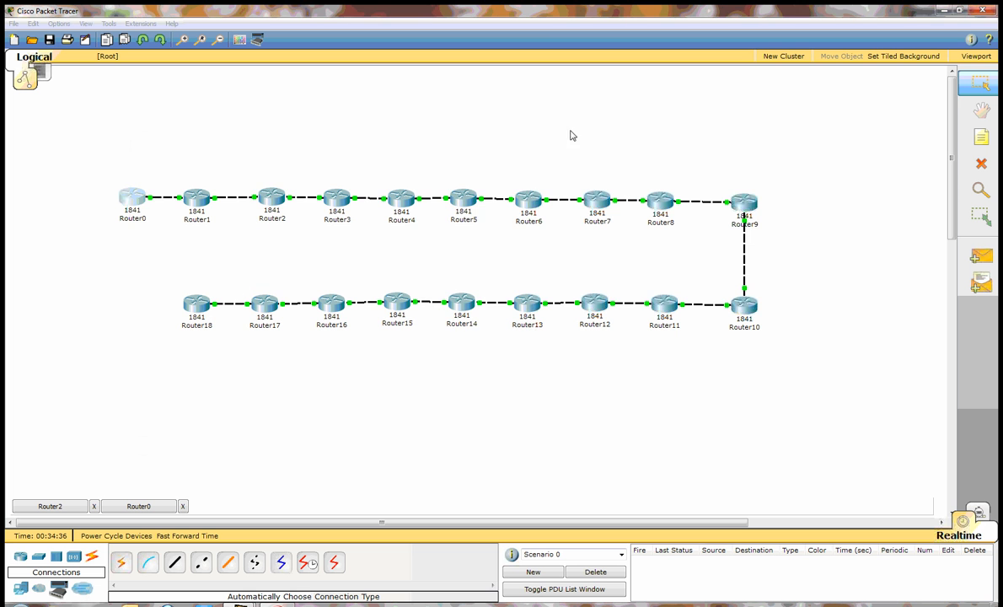
- Display Router2's routing table with "sh ip route" in its CLI
left_click(271, 199)
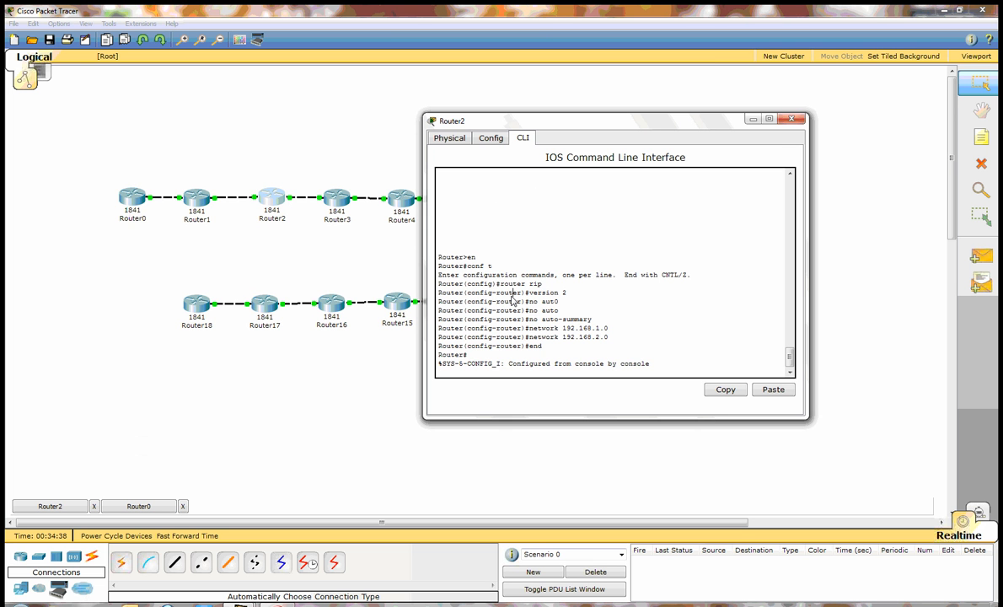
key("Return")
type("sh")
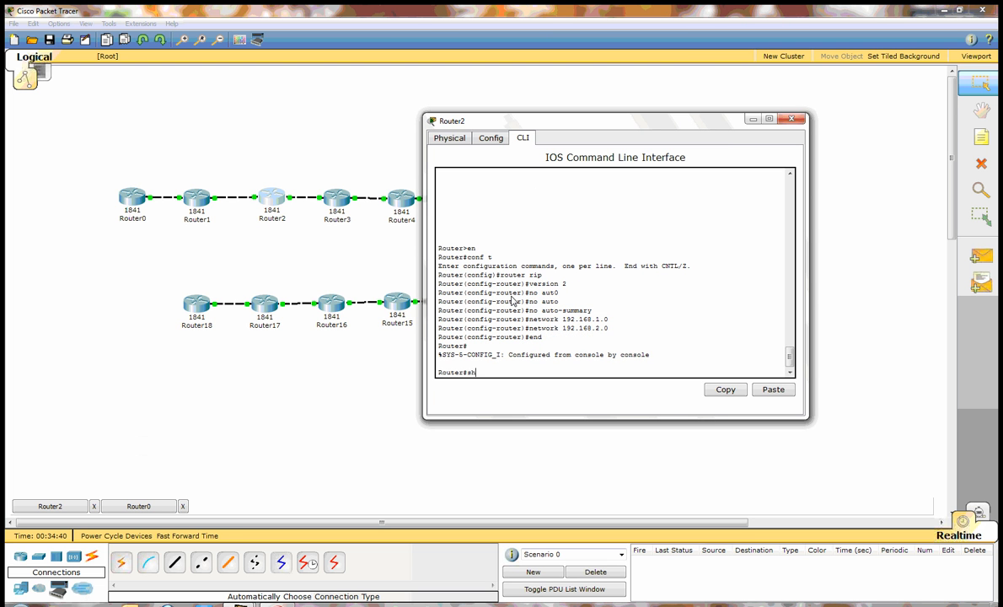
type(" ip route")
key("Return")
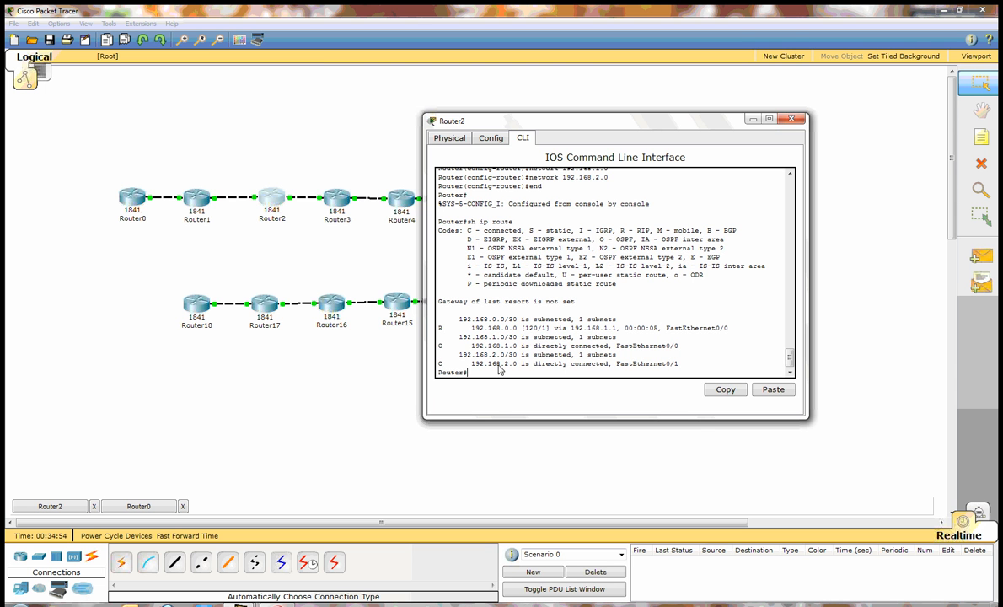
- Rerun "sh ip route" on Router0 to check for the route to Router2's network, and close Router2's window
left_click(139, 190)
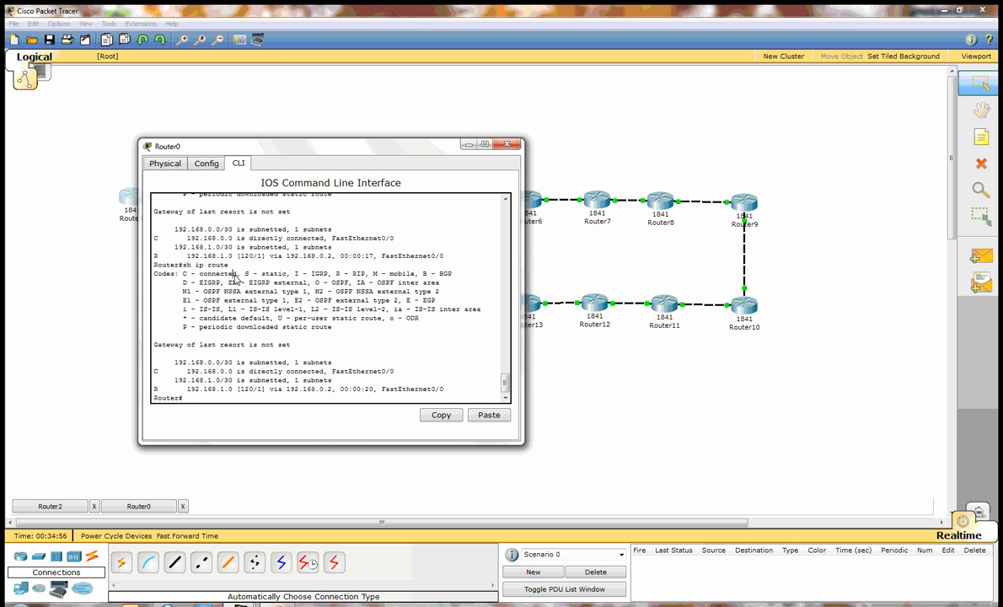
key("Up")
key("Return")
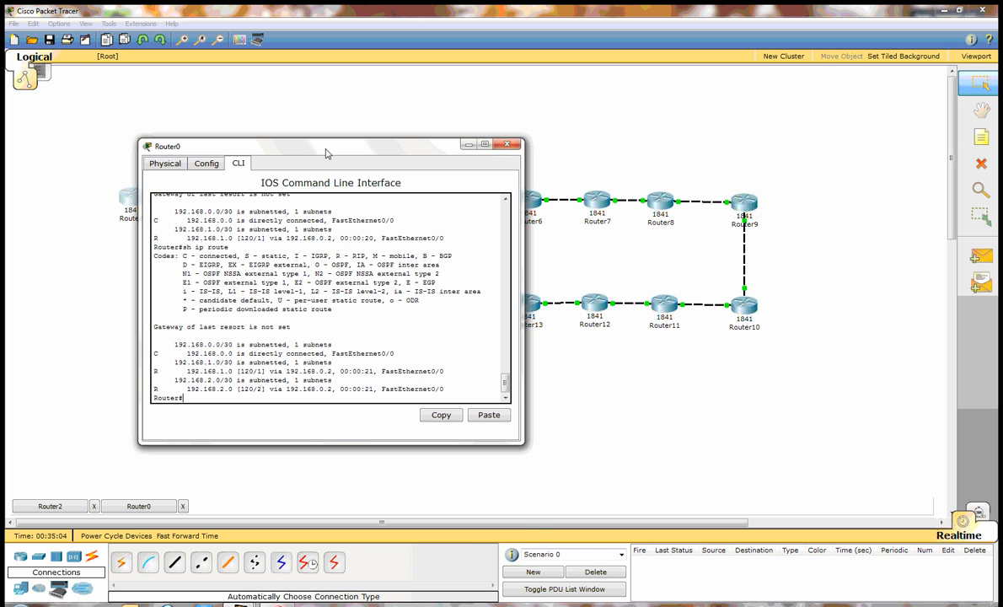
left_click_drag(327, 153, 332, 277)
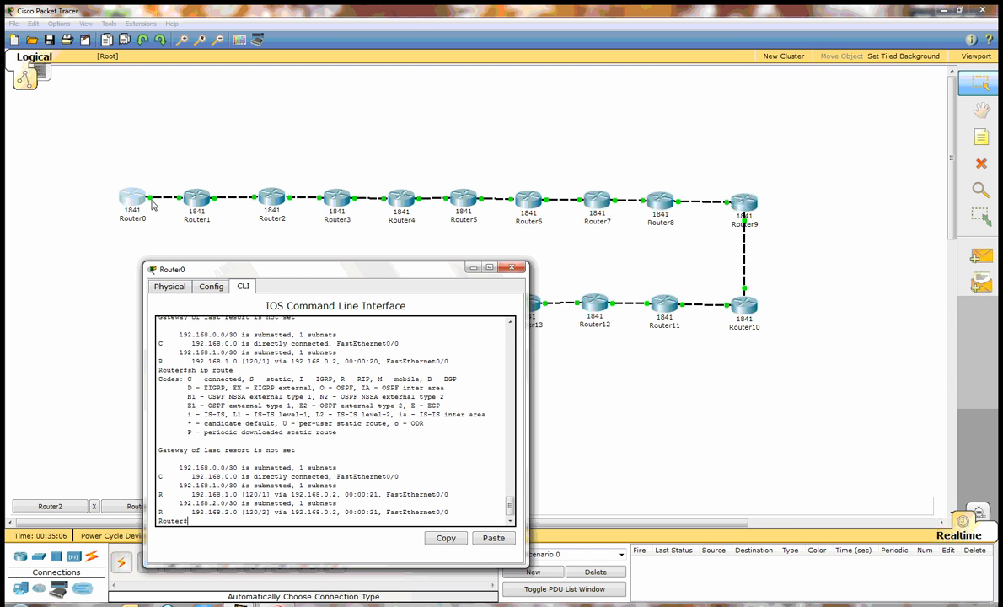
left_click_drag(358, 271, 360, 141)
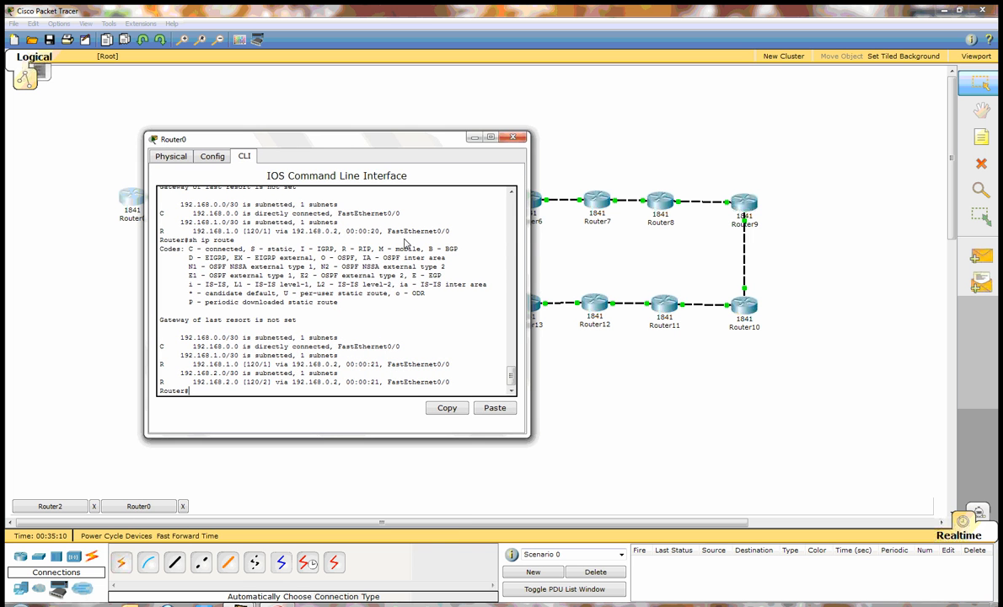
left_click(475, 137)
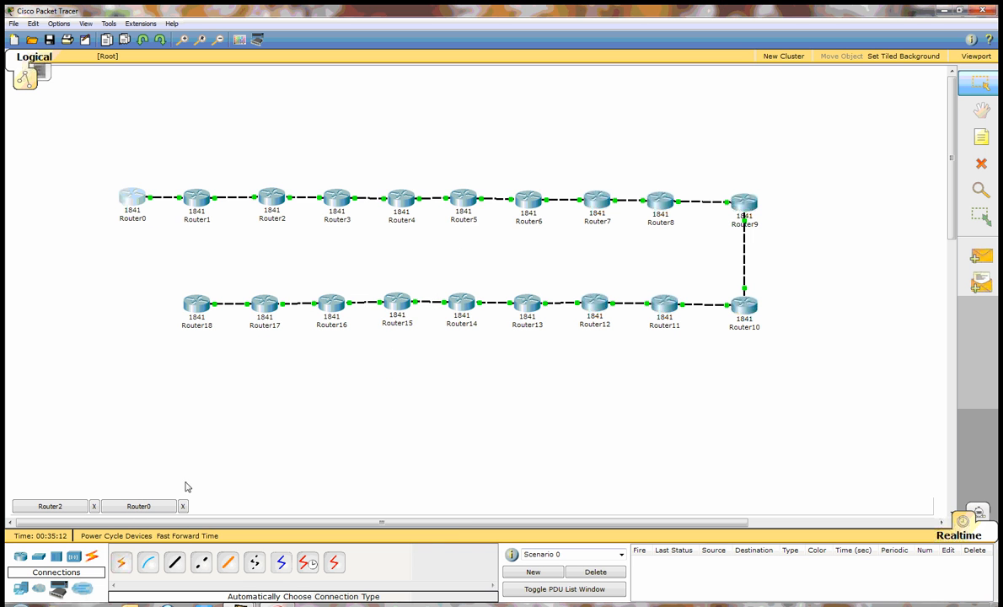
left_click(67, 506)
left_click(92, 507)
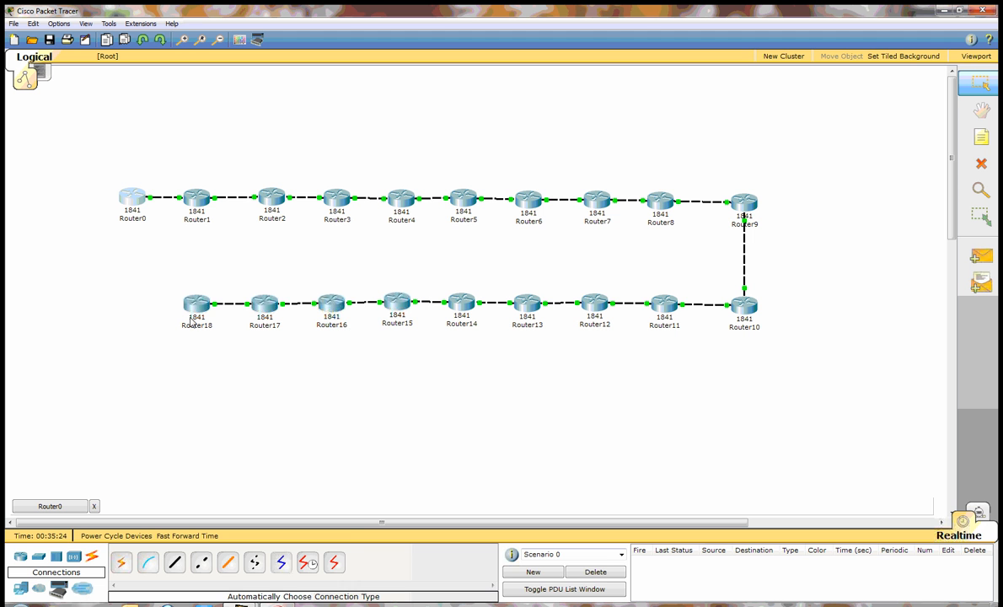
mouse_move(278, 605)
left_click(280, 604)
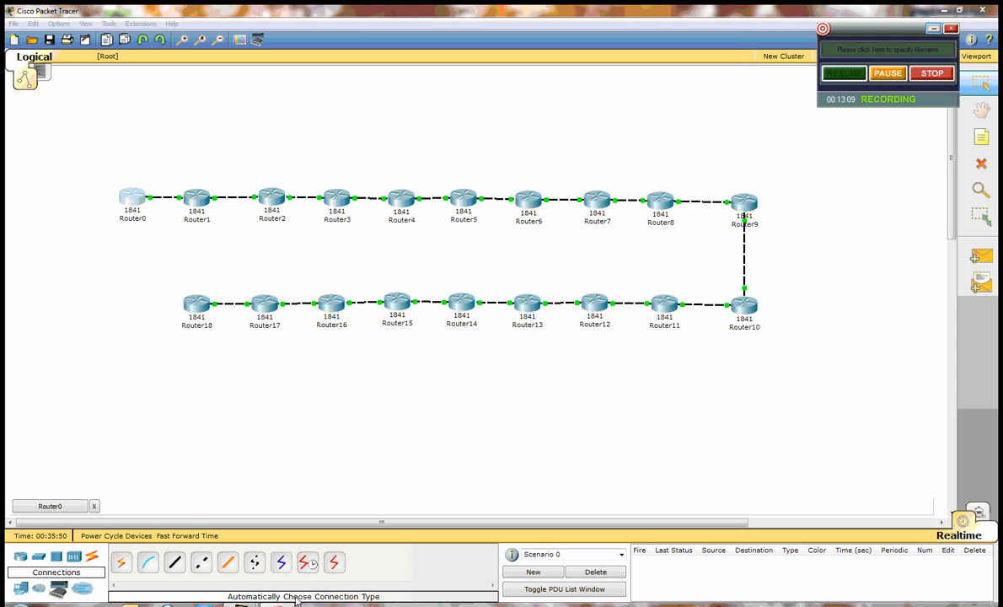
left_click(883, 74)
left_click(850, 76)
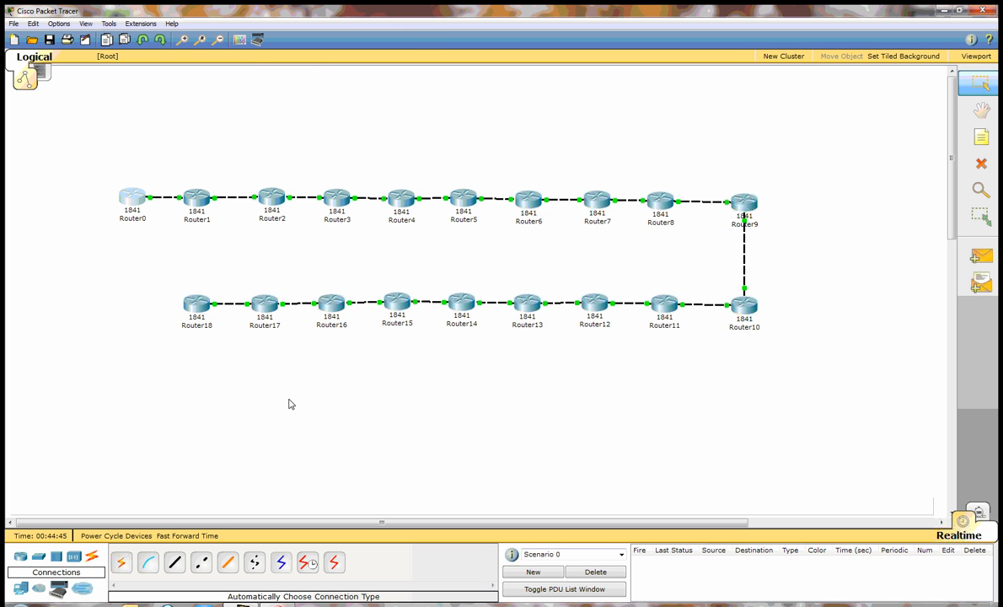
- Enter privileged mode on Router0 with "en" and display its routing table with "sh ip route"
left_click(132, 194)
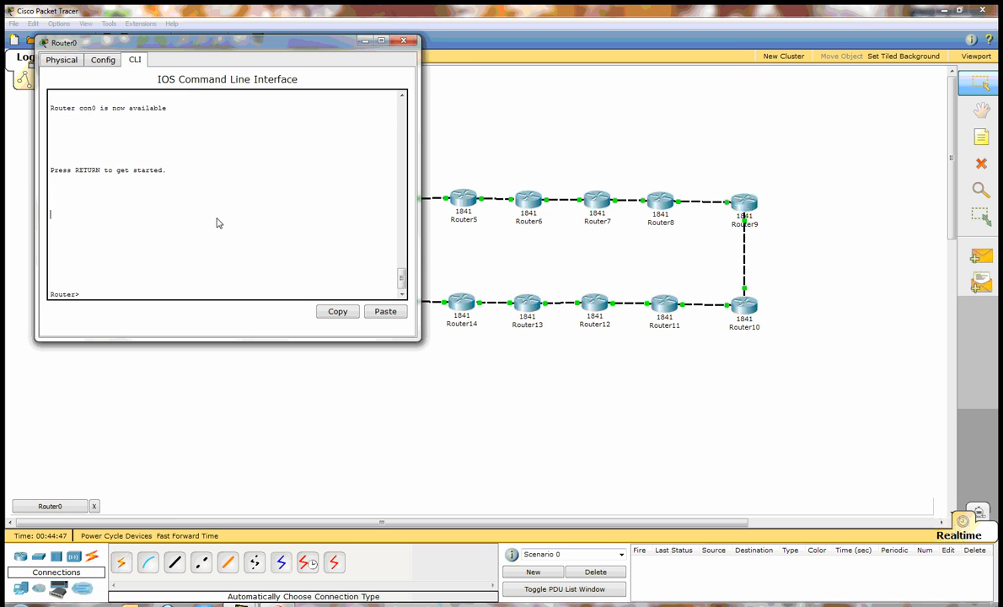
type("en")
key("Return")
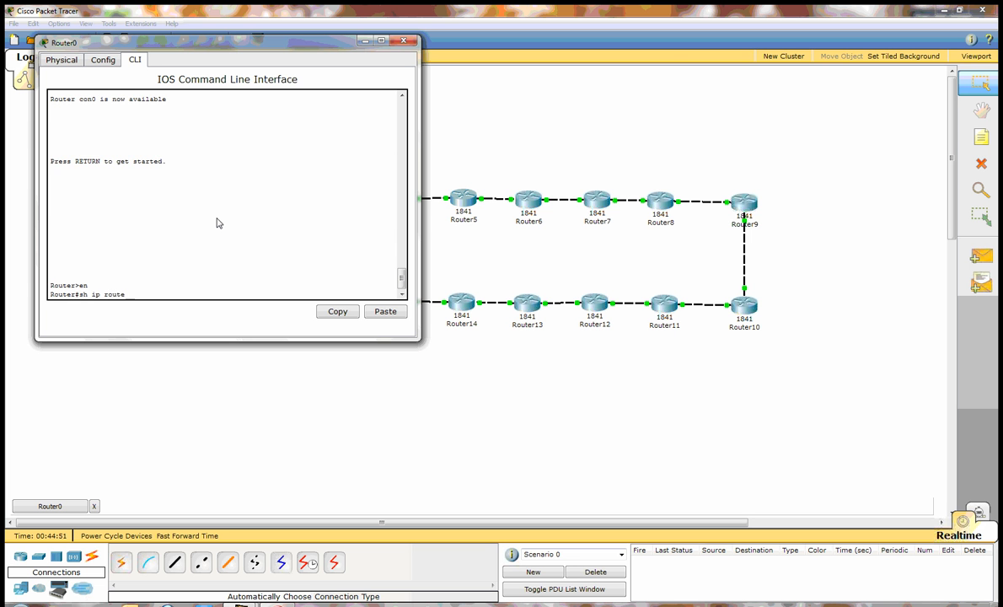
type("sh ip route")
key("Return")
left_click_drag(280, 46, 722, 74)
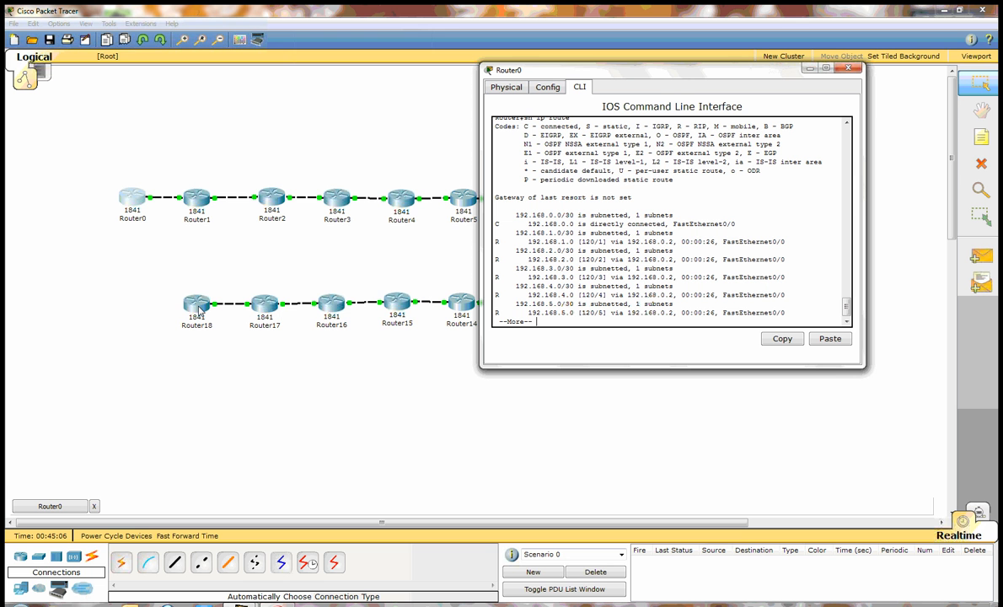
- Show the remaining entries of Router0's routing table, review the RIP hop counts, and return to the topology
double_click(563, 278)
left_click(576, 279)
key("space")
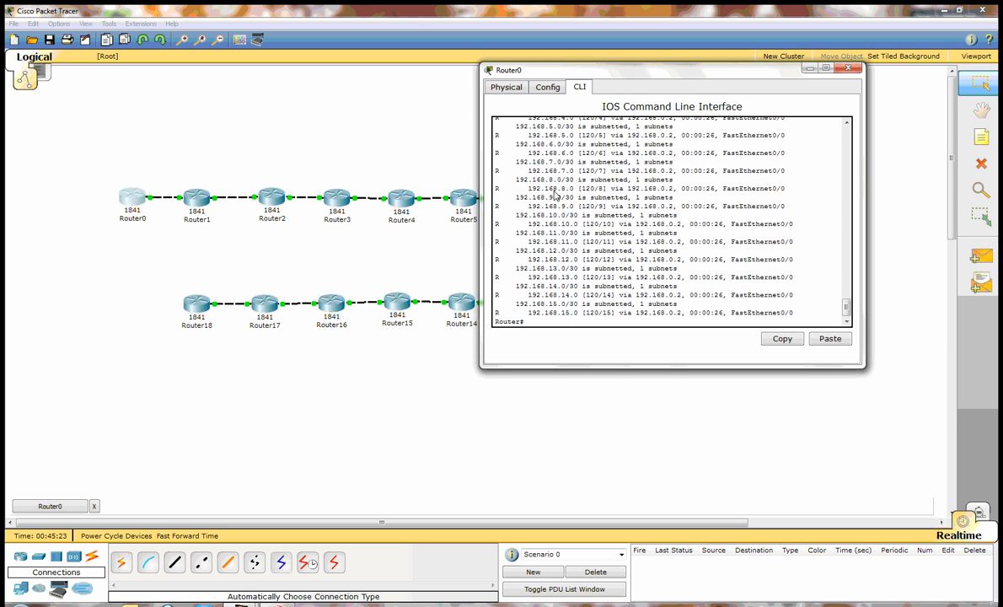
scroll(848, 307, "up", 3)
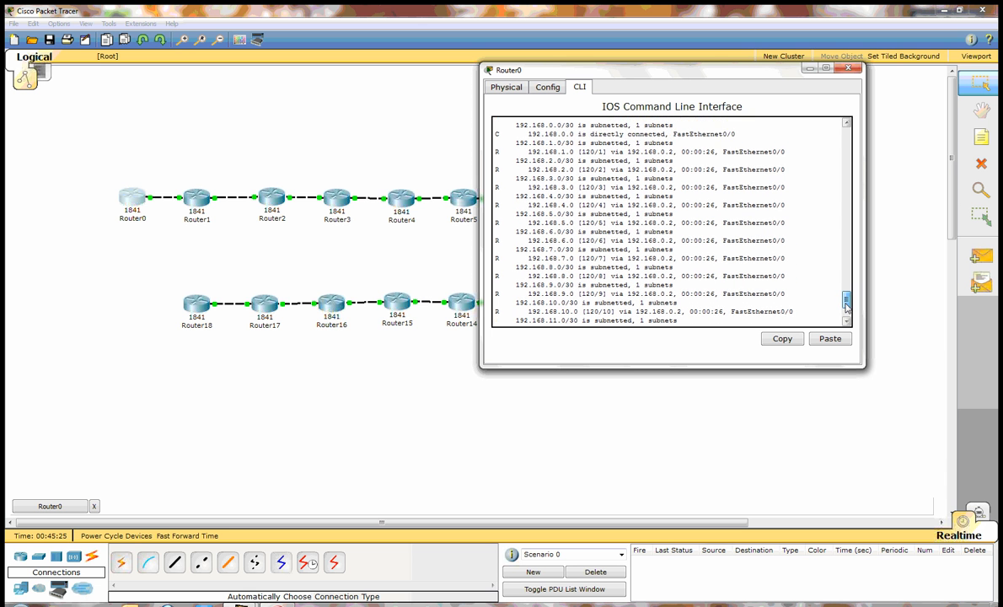
left_click_drag(847, 307, 849, 316)
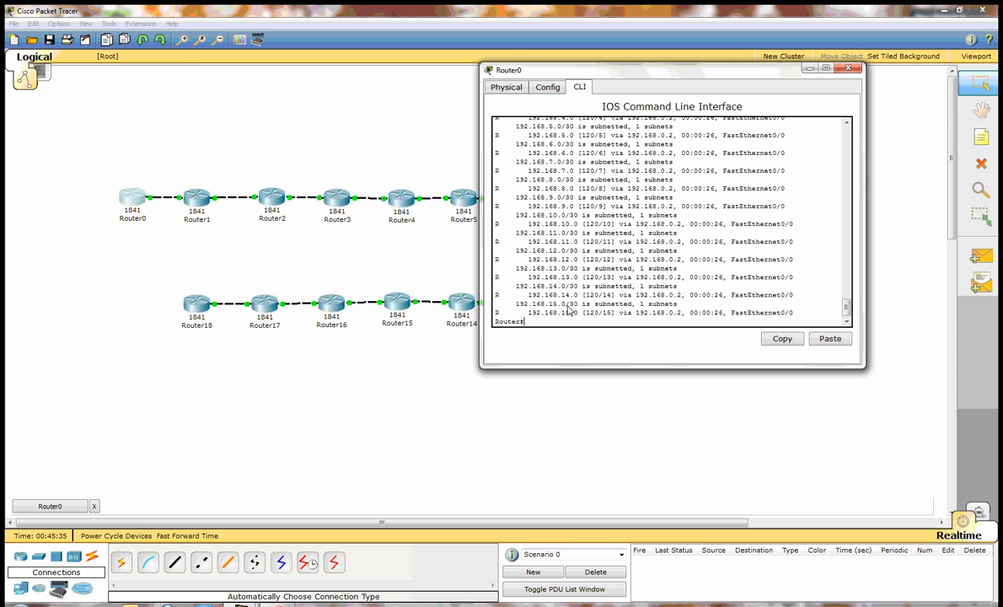
left_click_drag(615, 72, 730, 81)
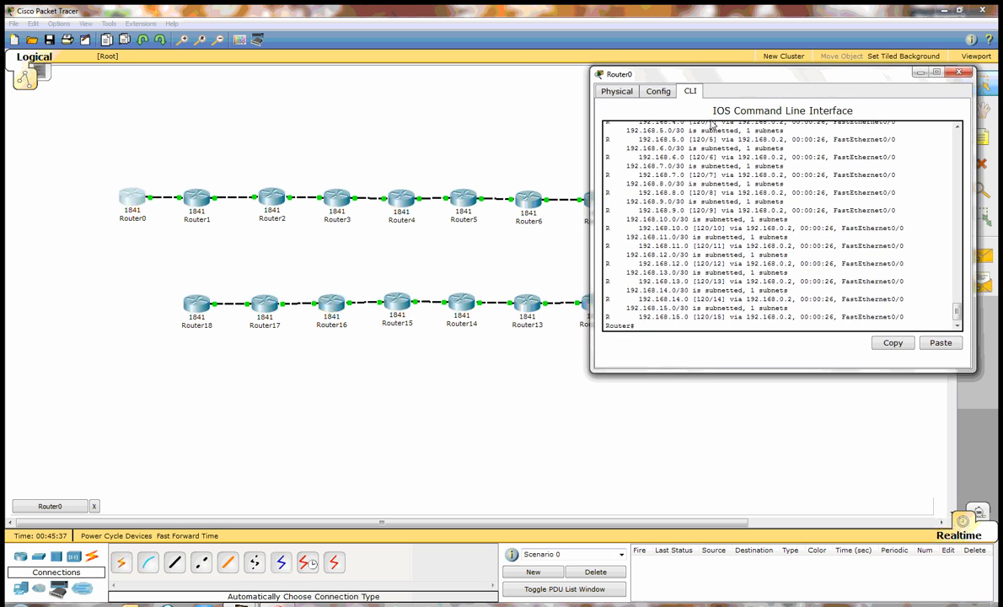
left_click(450, 266)
- Open Router12's CLI, review the learned routes and hop counts in its routing table output, and close its window
mouse_move(403, 308)
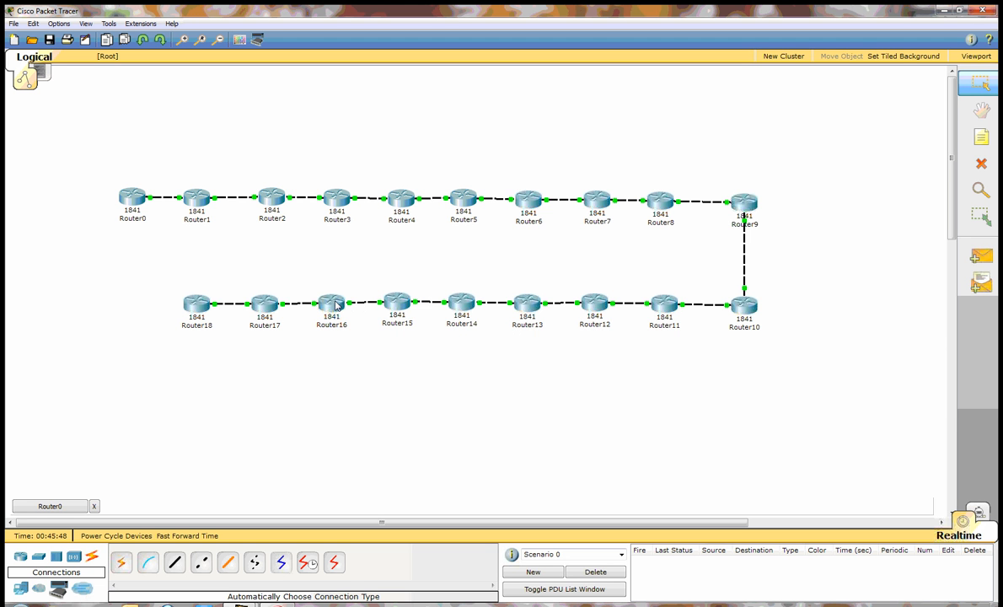
mouse_move(337, 305)
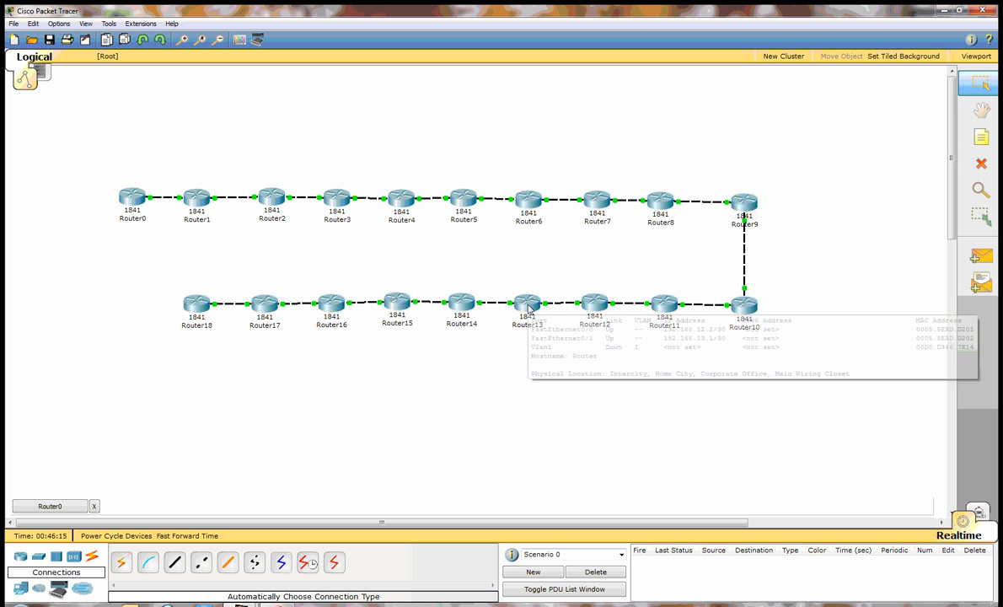
left_click(594, 303)
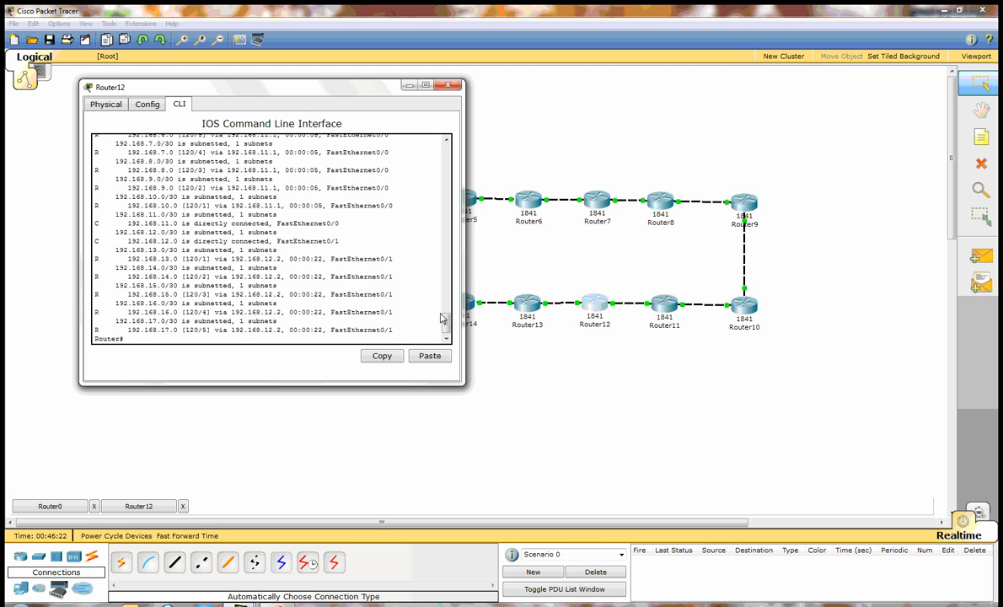
left_click_drag(446, 324, 445, 310)
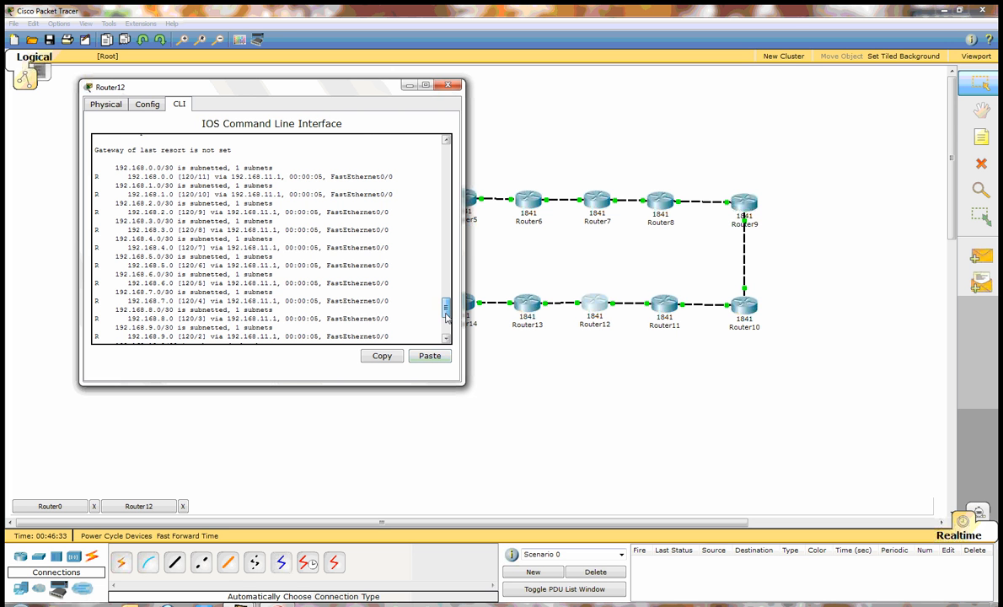
left_click_drag(448, 314, 447, 341)
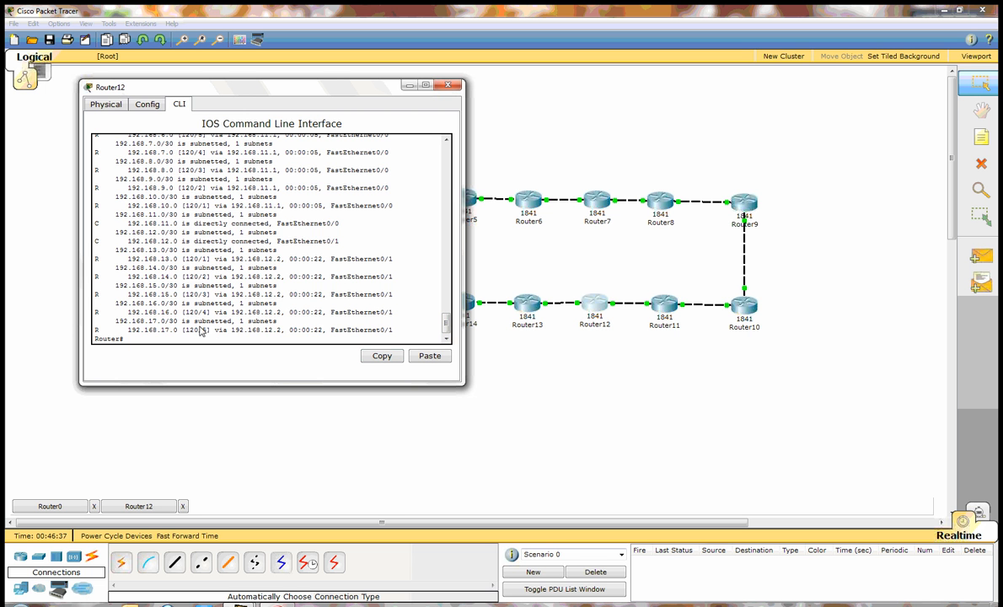
left_click(447, 87)
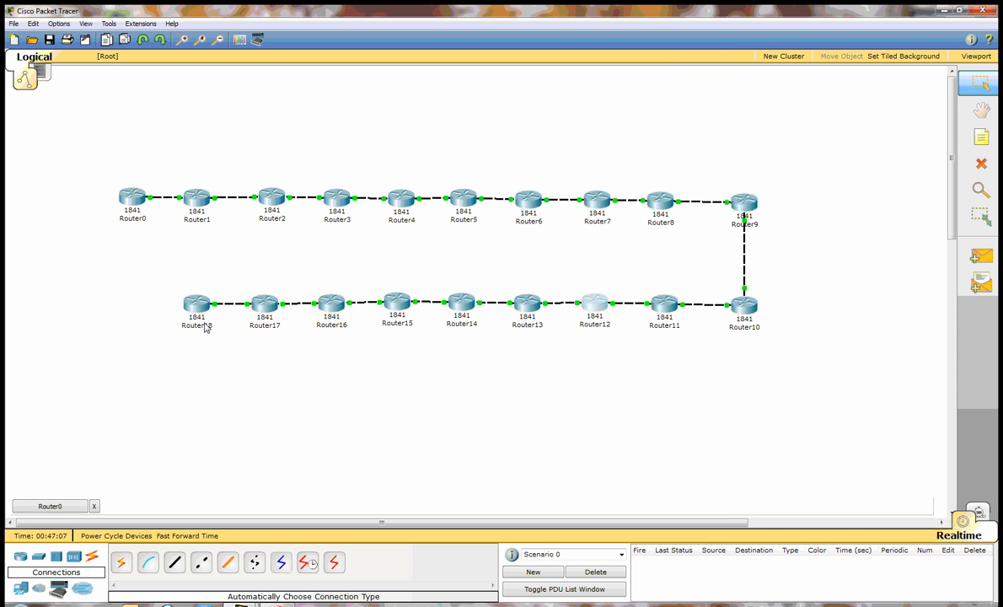
- Ping 192.168.17.1 from Router0's CLI to test reachability of the far end of the router chain
mouse_move(202, 327)
mouse_move(407, 204)
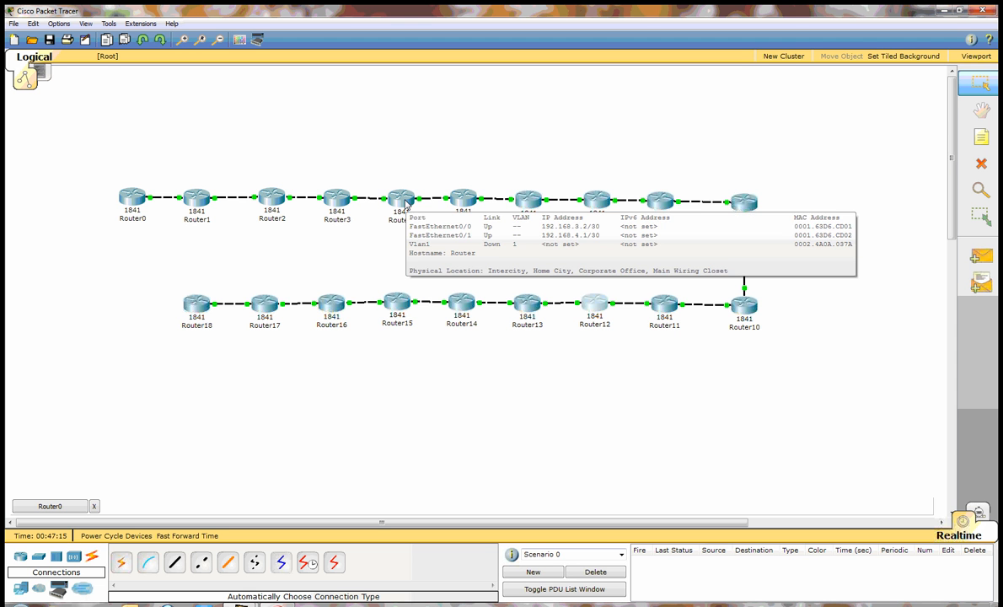
mouse_move(470, 310)
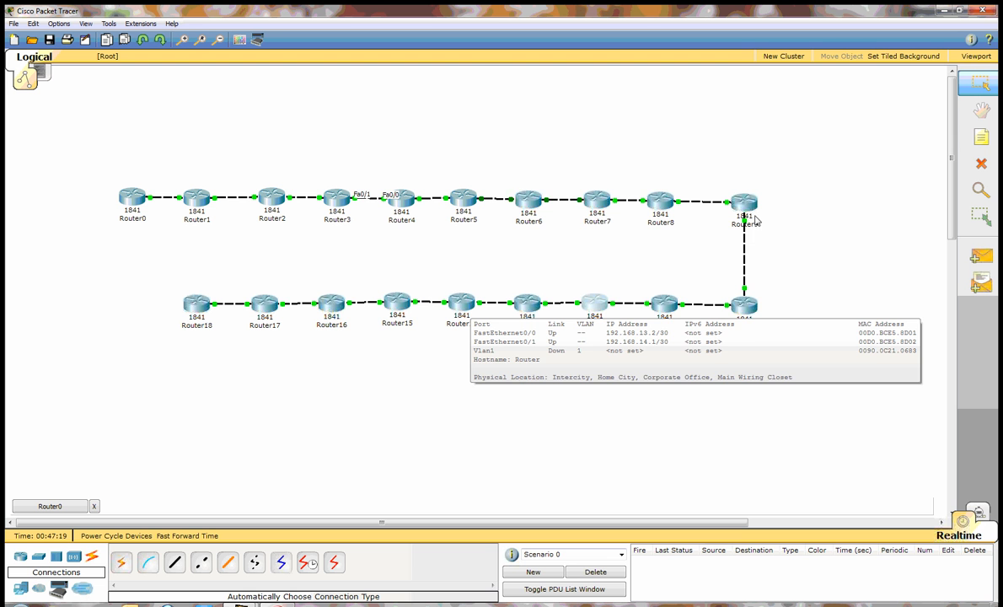
mouse_move(466, 203)
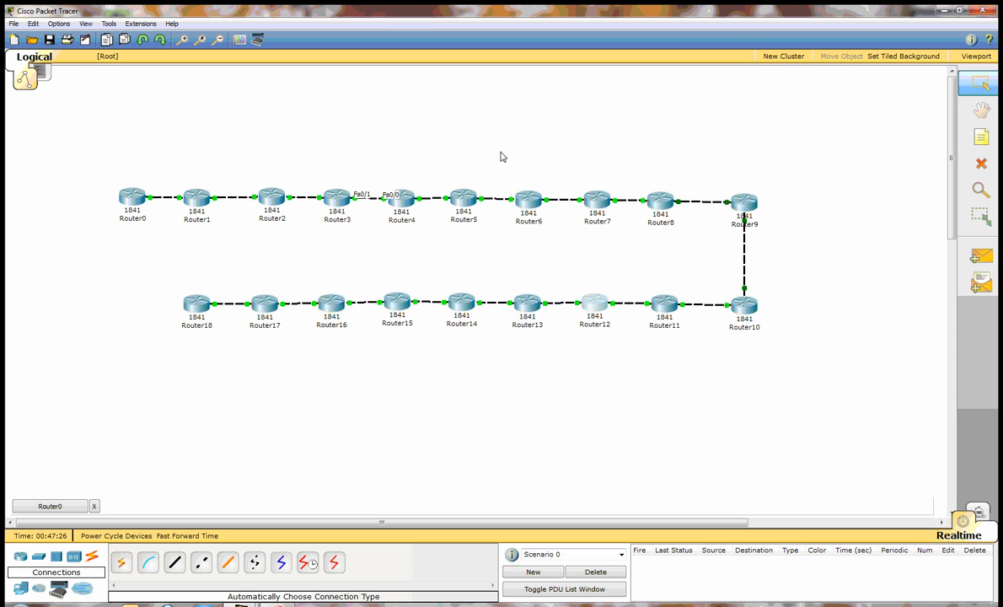
left_click(132, 193)
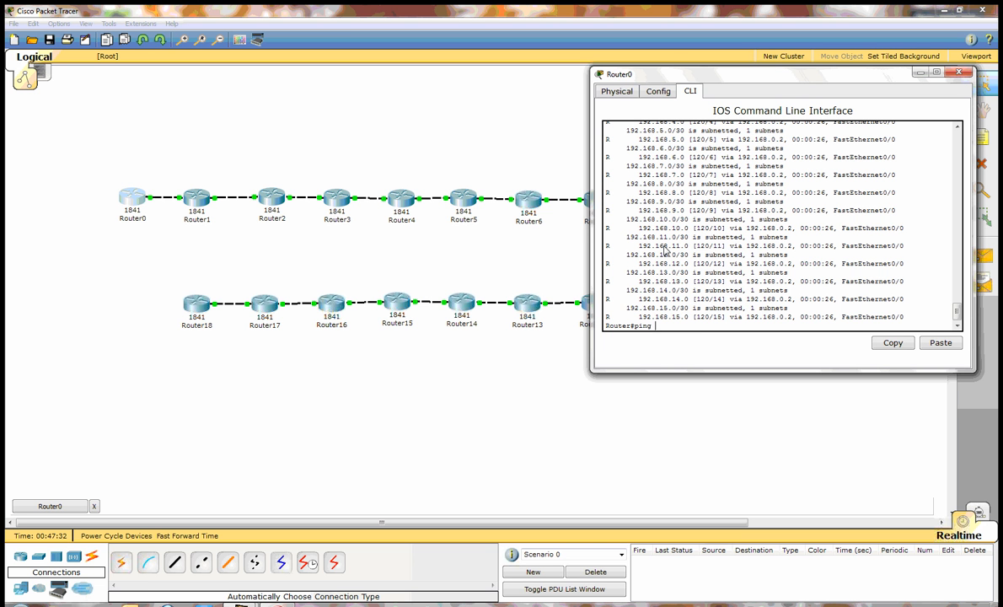
type("ping 192.168.17.1")
key("Return")
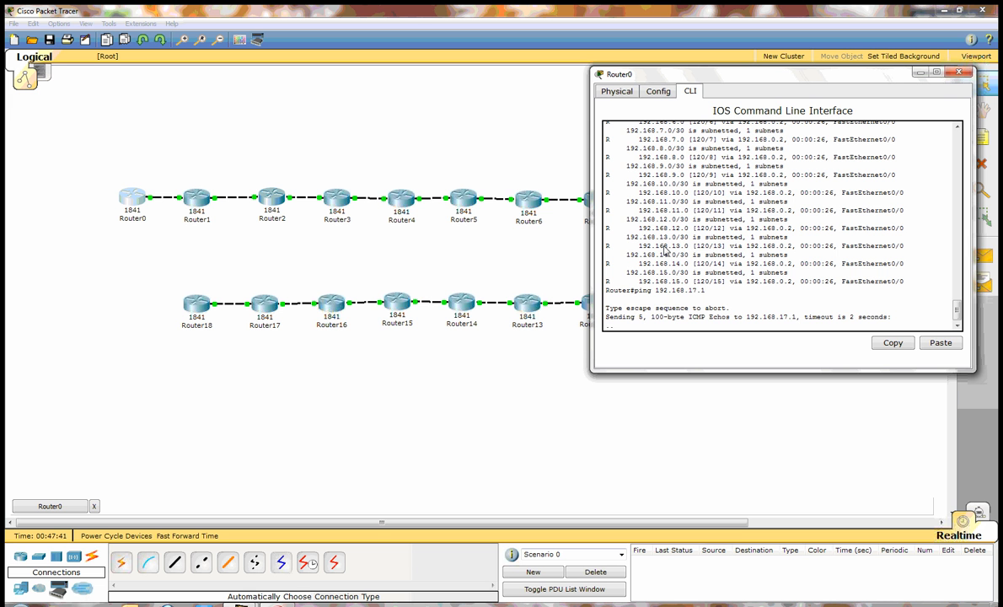
- Ping 192.168.15.1 from Router0 to test reachability within the RIP hop limit, and close Router0's window
left_click_drag(776, 80, 524, 140)
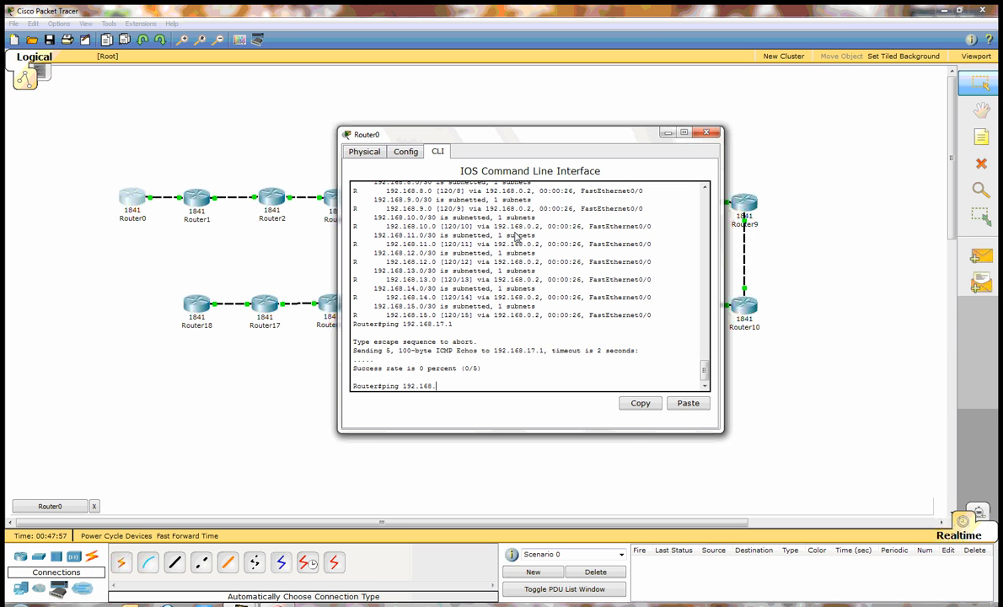
key("Return")
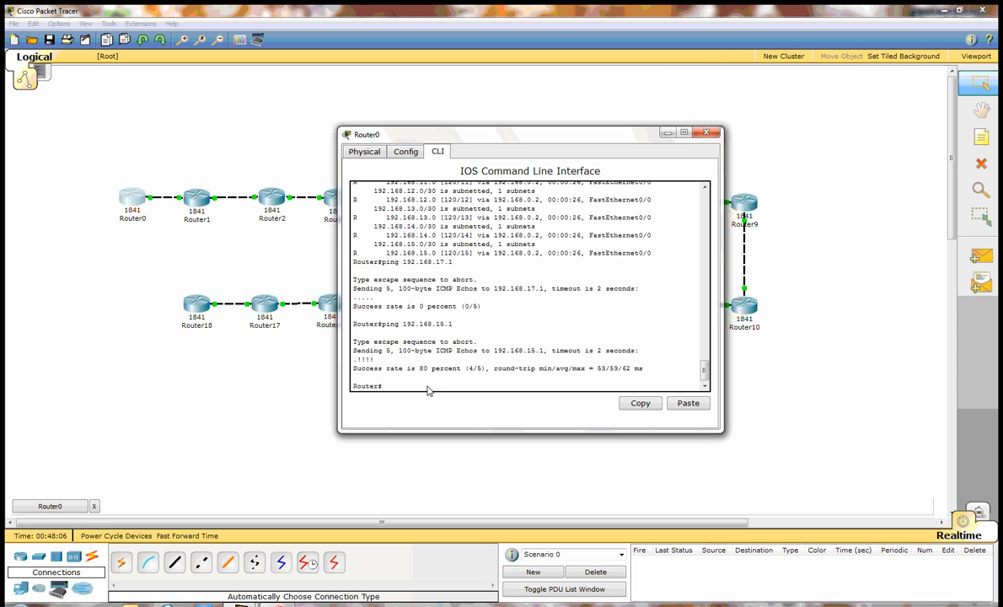
left_click(353, 363)
left_click_drag(529, 135, 544, 81)
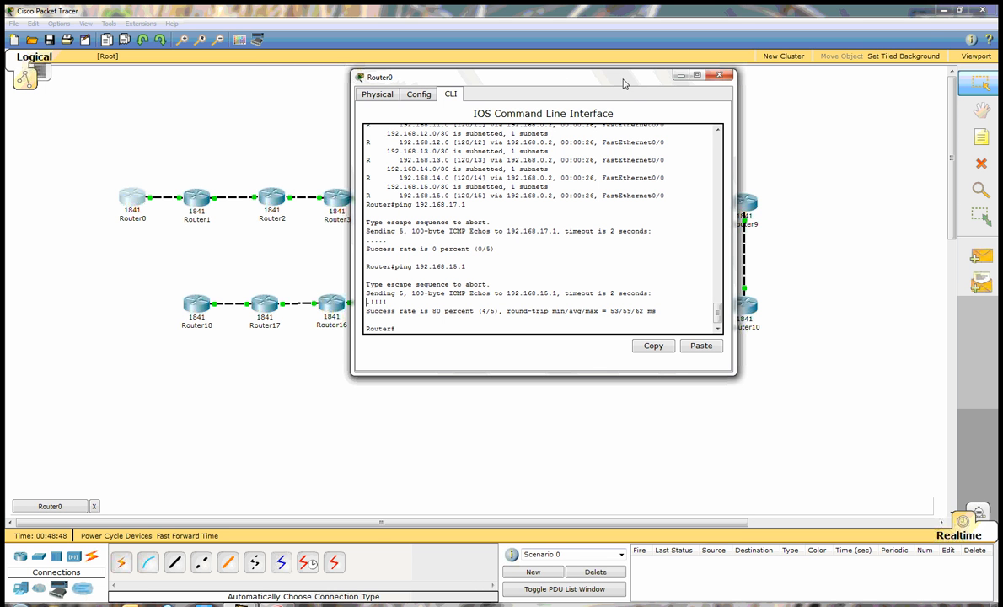
left_click_drag(623, 83, 642, 92)
left_click(738, 84)
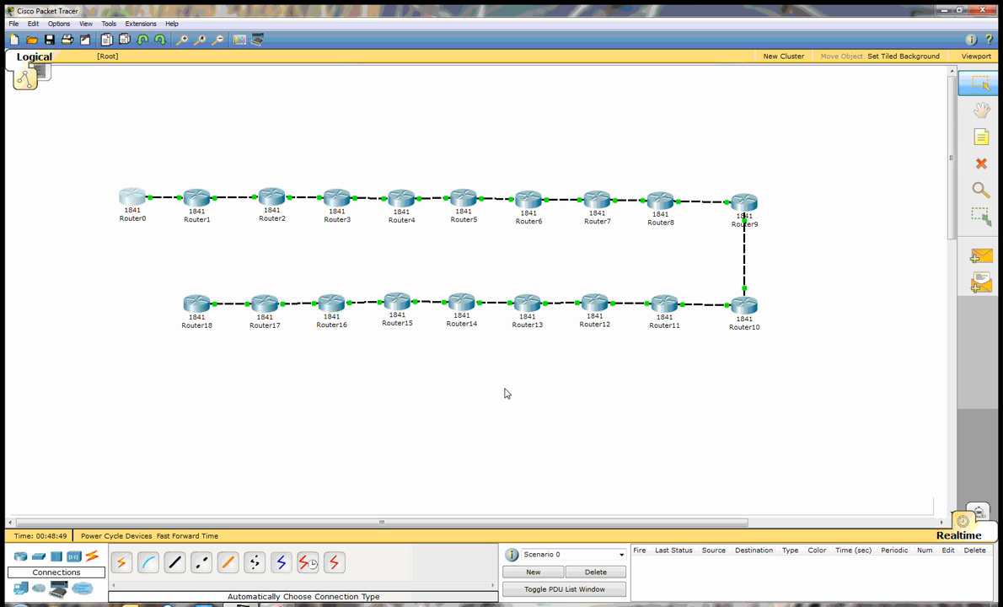
- Ping 192.168.17.2 from Router12's CLI to test reachability of the last router in the chain
left_click(594, 302)
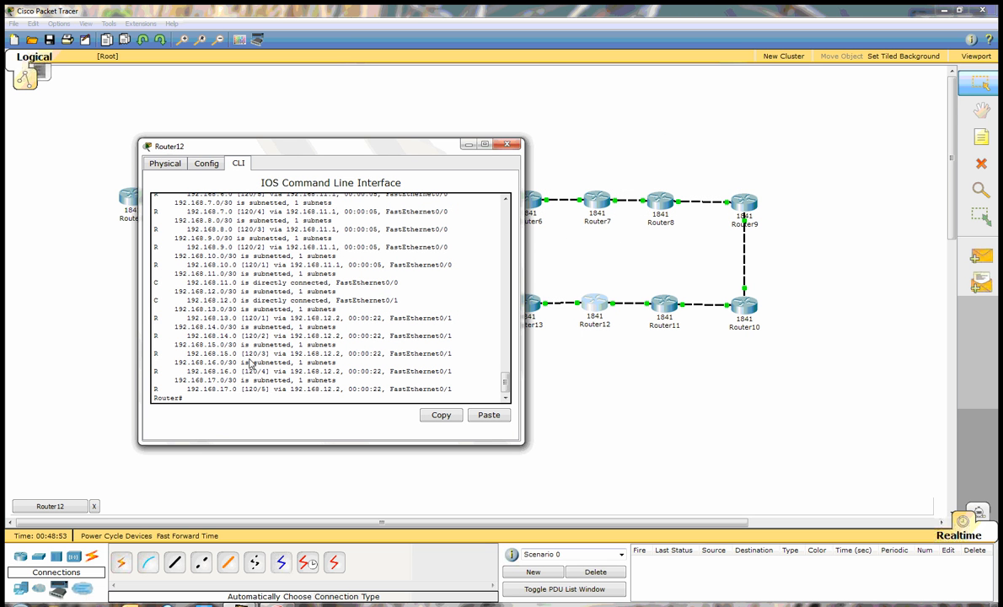
type("ping 192.168.17.2")
key("Return")
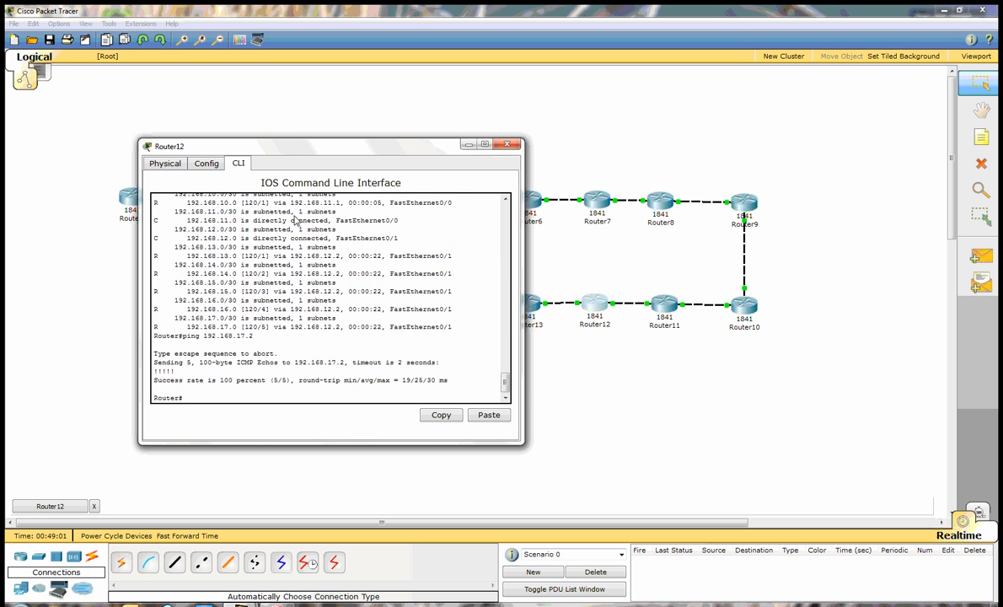
- Ping 192.168.0.1 from Router12's CLI to test reachability of the start of the router chain
left_click_drag(277, 143, 408, 163)
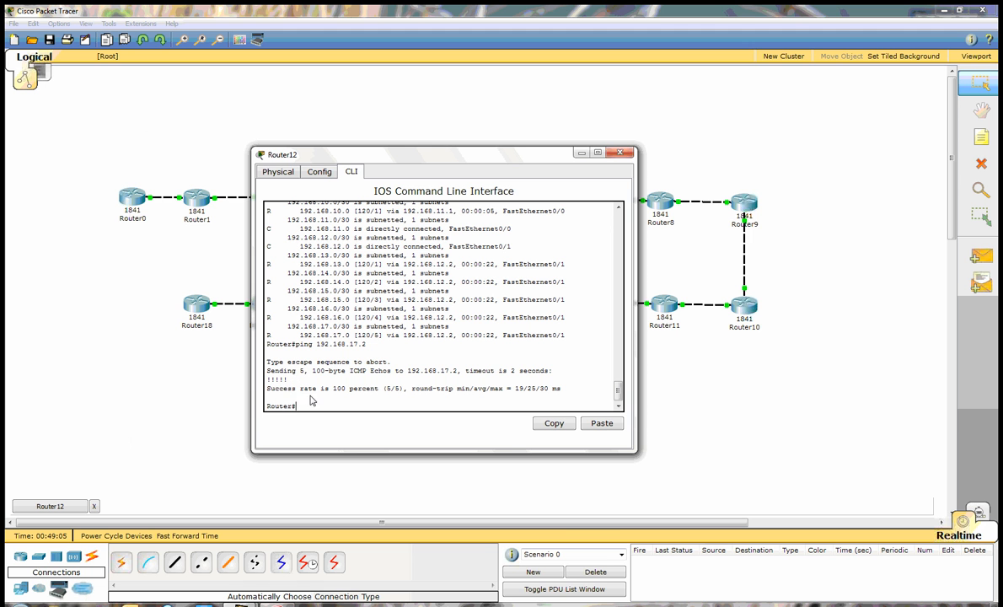
type("ping 192.168.0.1")
key("Return")
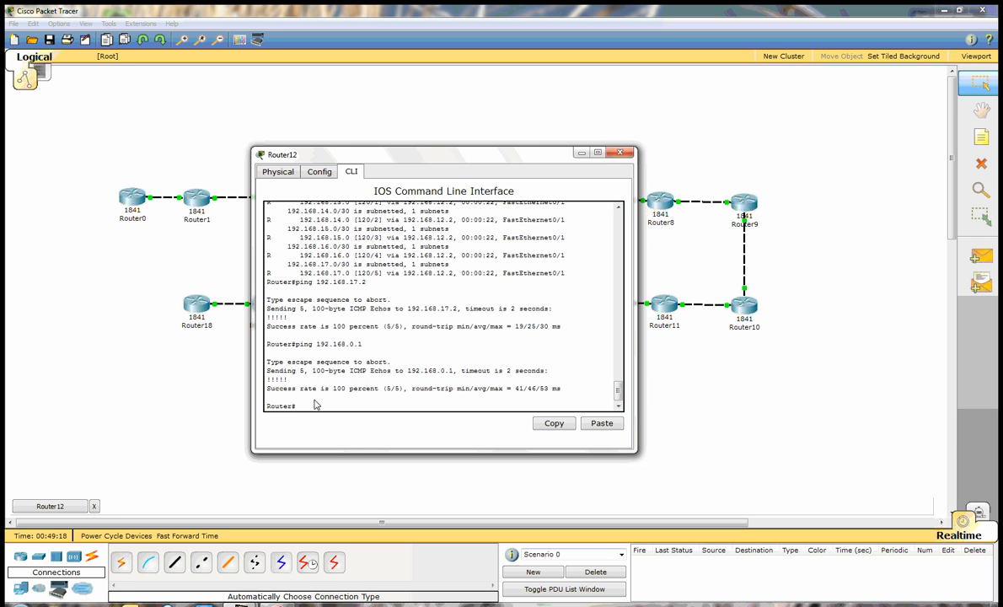
- Ping 192.168.1.1 from Router12's CLI to test reachability of the second network in the chain
key("Up")
key("BackSpace")
key("BackSpace")
key("BackSpace")
type("1.1")
key("Return")
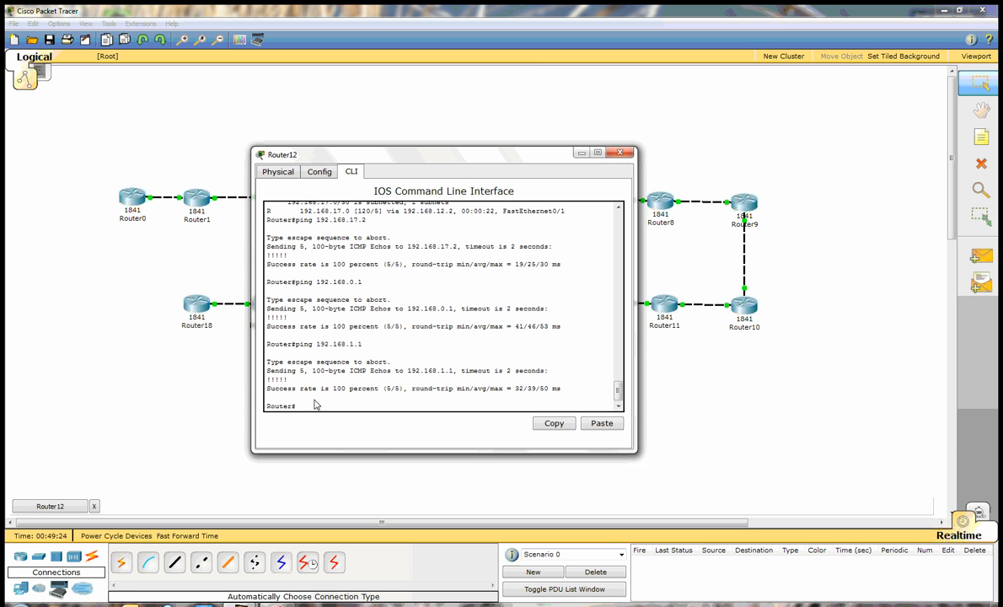
- Ping 192.168.2.2 from Router12's CLI, aborting the lookup of the incomplete address first
key("Up")
key("BackSpace")
key("BackSpace")
key("BackSpace")
type("2.")
key("Return")
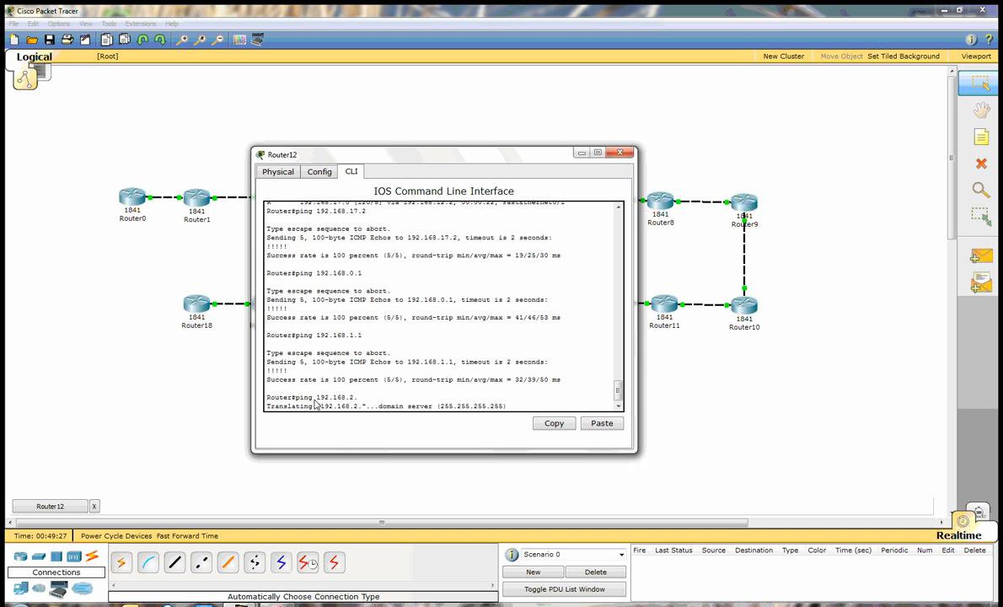
key("ctrl+shift+6")
key("Up")
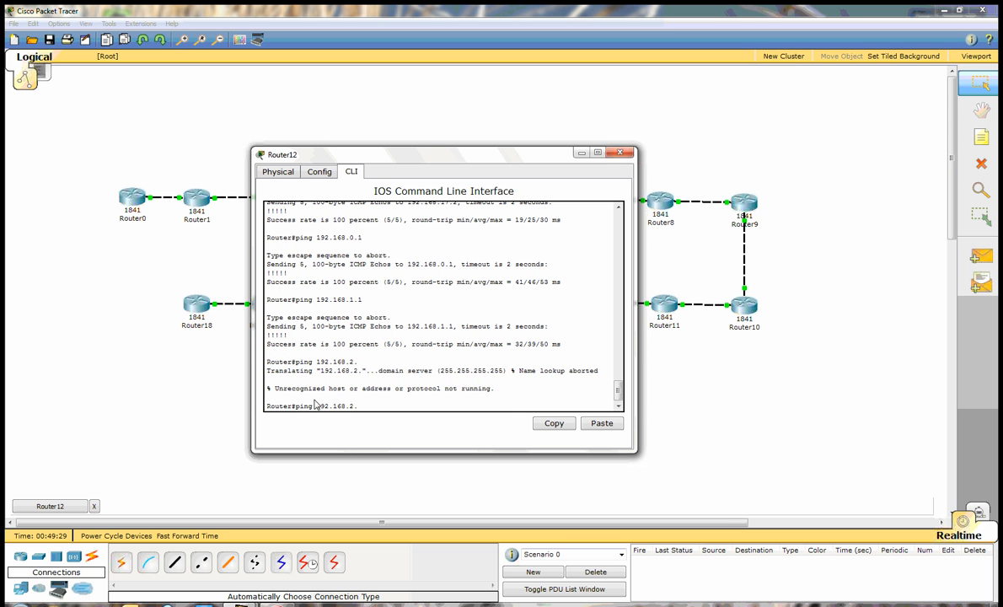
type("2")
key("Return")
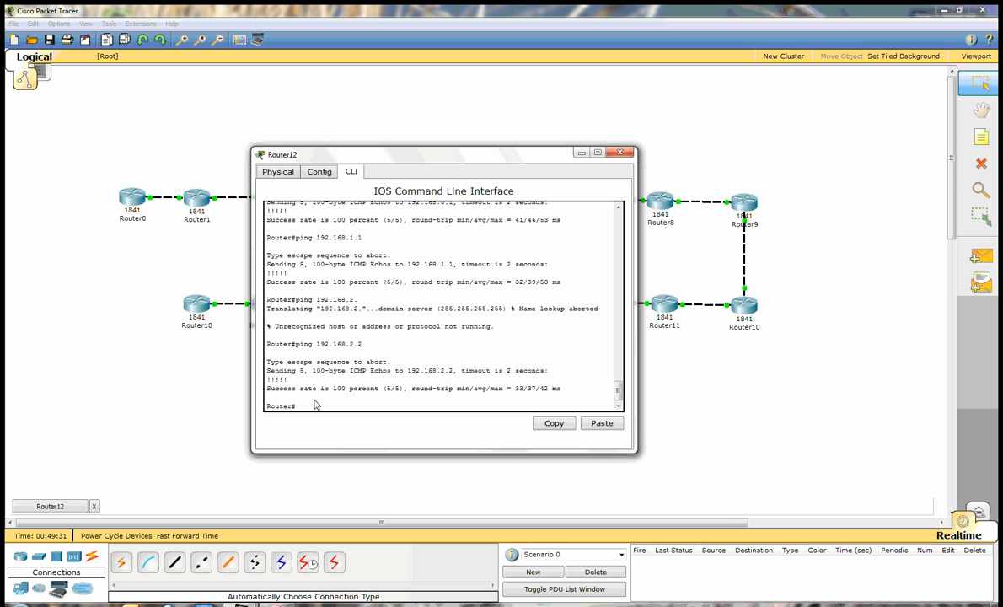
- Ping 192.168.5.1 from Router12's CLI and close Router12's window
key("Up")
key("BackSpace")
key("BackSpace")
key("BackSpace")
type("5.1")
key("Return")
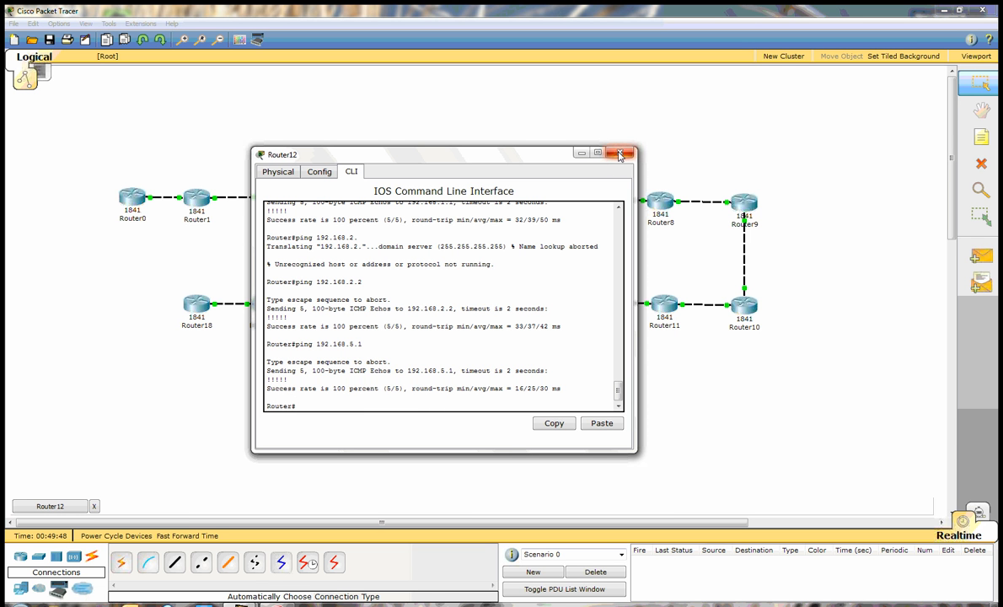
left_click_drag(620, 154, 560, 142)
left_click(561, 139)
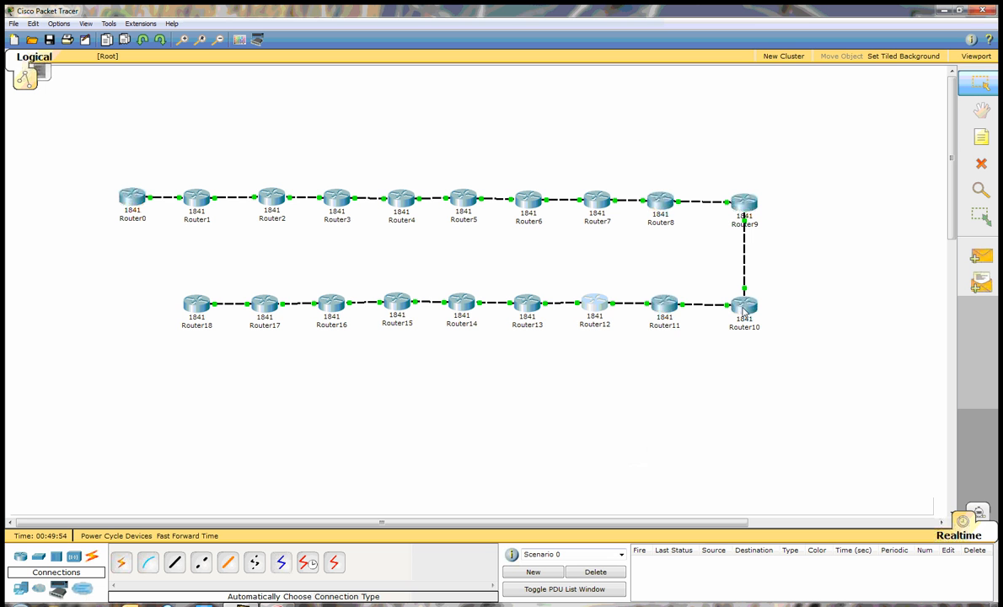
- Shut down interface fa0/0 on Router10 to break its link to Router9, and close Router10's window
mouse_move(746, 311)
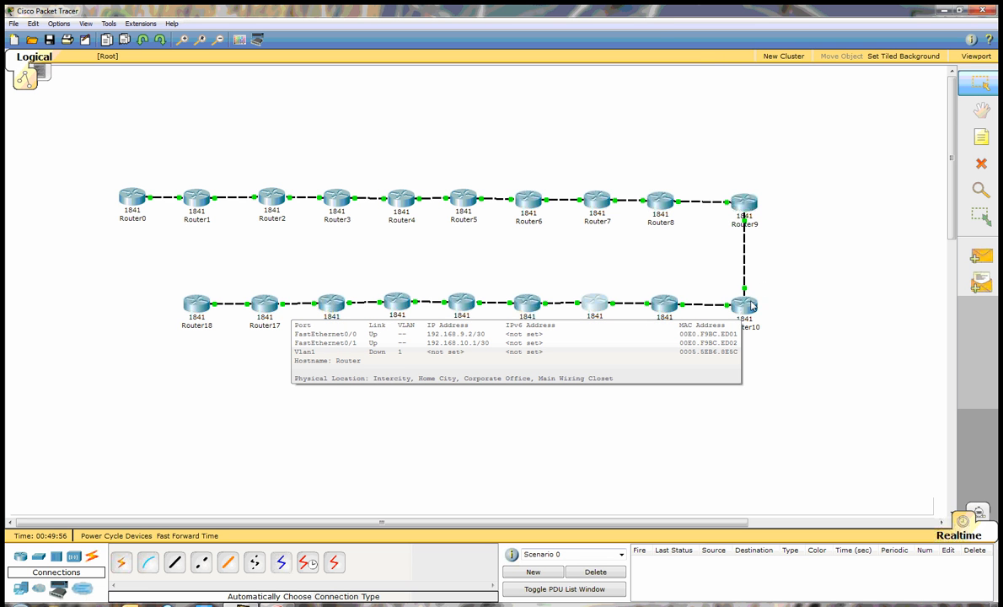
mouse_move(668, 303)
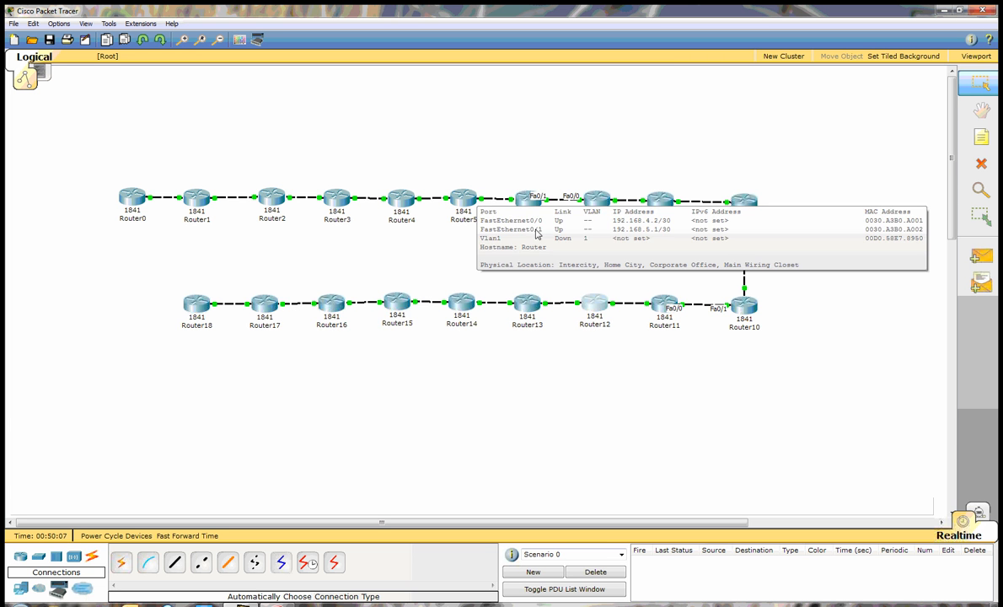
left_click(745, 307)
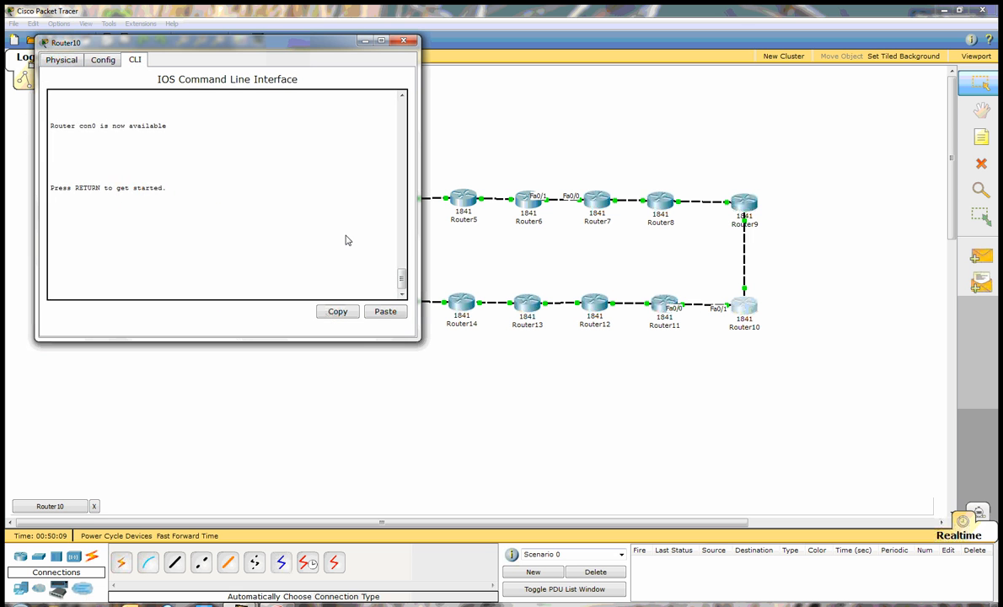
type("en")
key("Return")
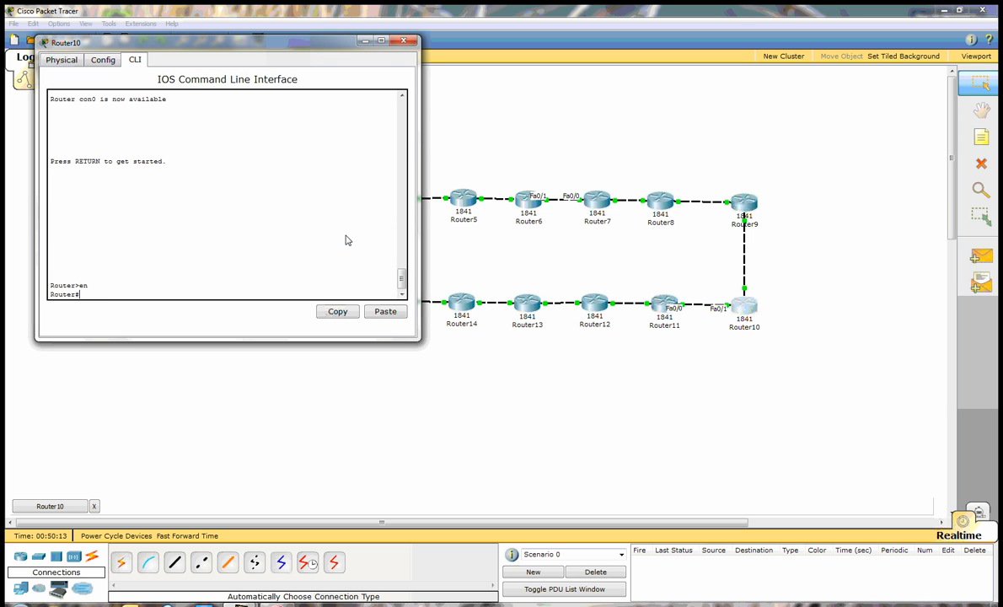
type("conf t")
key("Return")
type("int fa0/0")
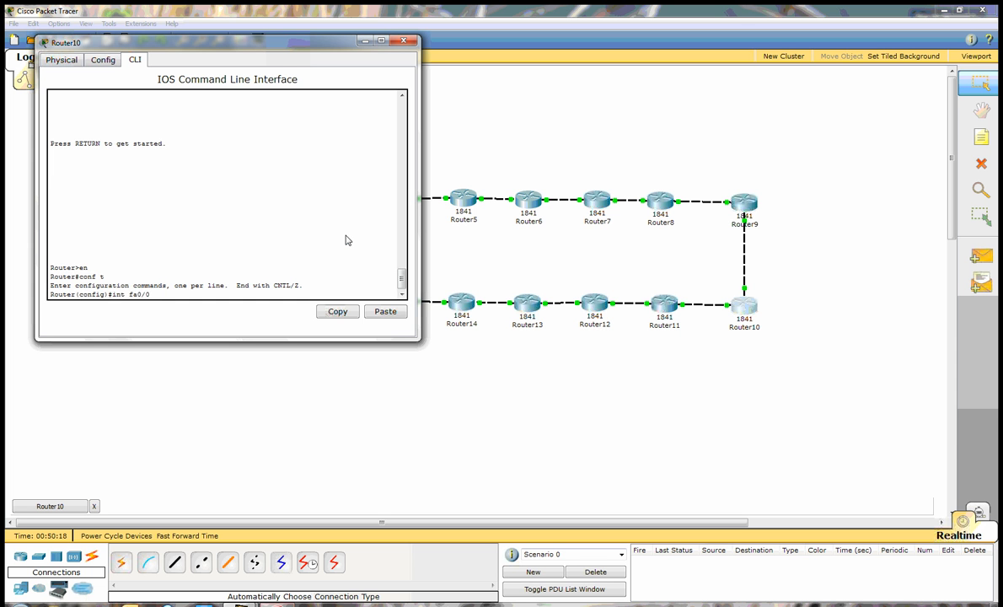
key("Return")
type("shut")
key("Return")
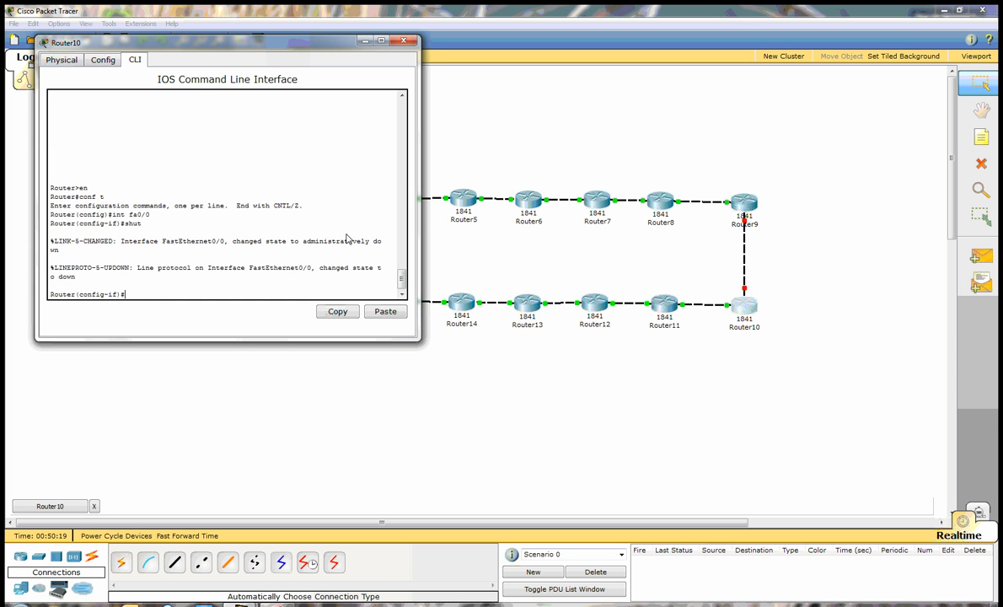
left_click(403, 41)
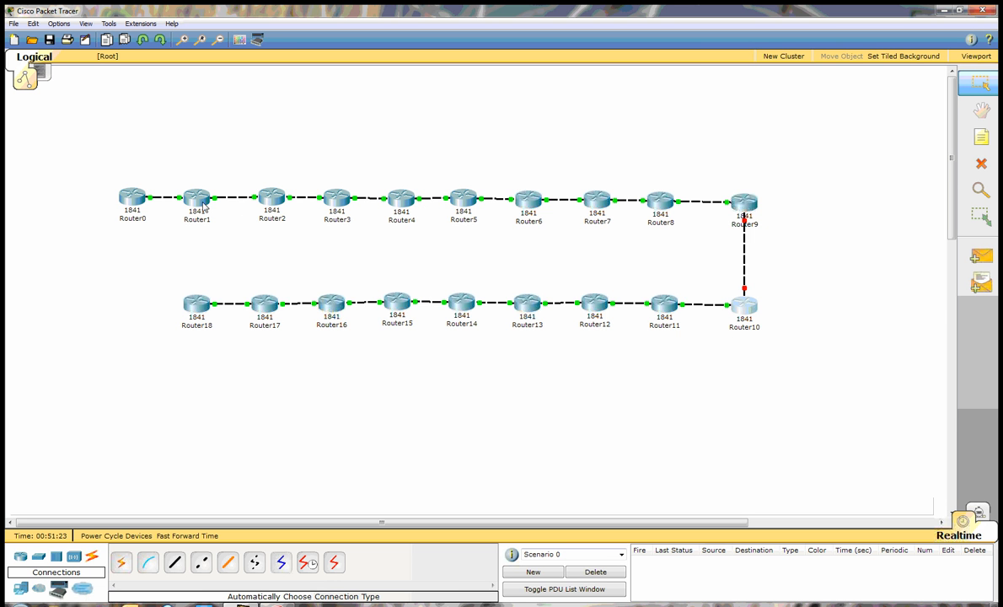
- Display the full IP routing table in Router0's CLI to check the routes beyond the broken link
left_click(131, 196)
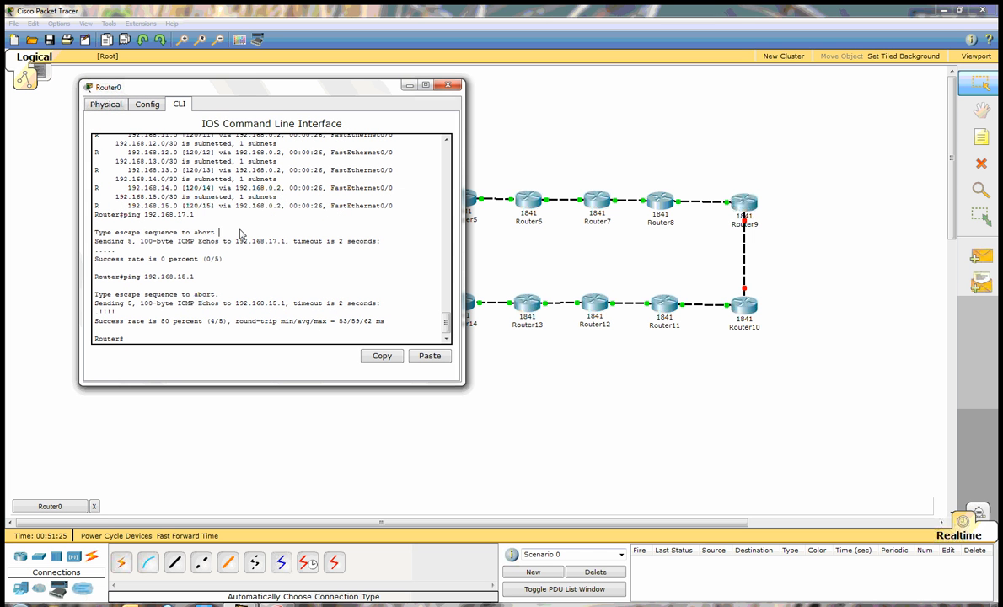
key("Up")
key("BackSpace")
key("BackSpace")
key("BackSpace")
key("BackSpace")
key("BackSpace")
key("BackSpace")
key("BackSpace")
key("BackSpace")
key("BackSpace")
key("BackSpace")
key("BackSpace")
key("BackSpace")
key("BackSpace")
key("BackSpace")
type("ip route")
key("Return")
key("space")
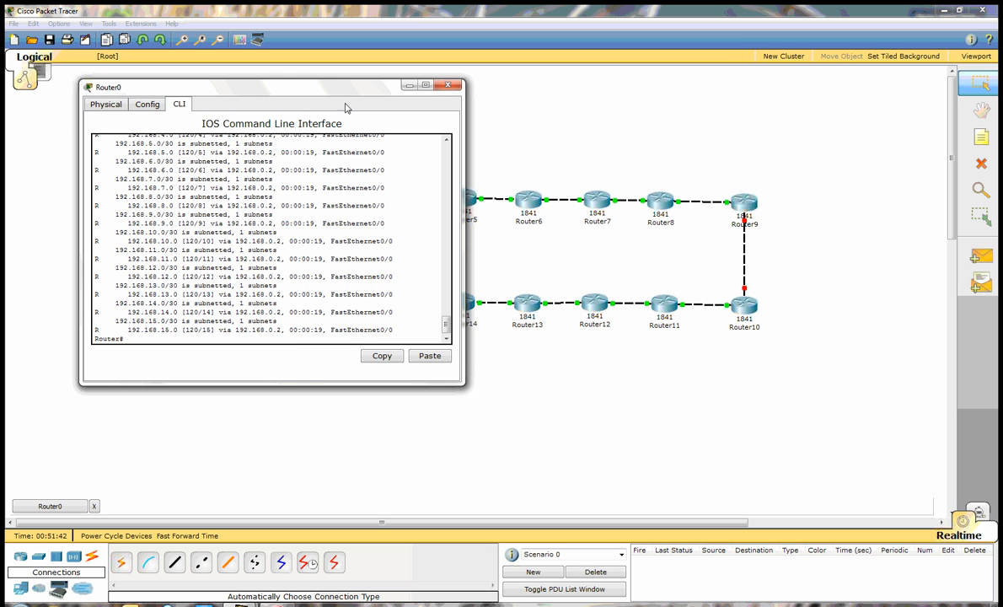
- Ping 192.168.15.1 from Router0 and display its IP routing table again, closing the window when done
left_click_drag(309, 86, 429, 107)
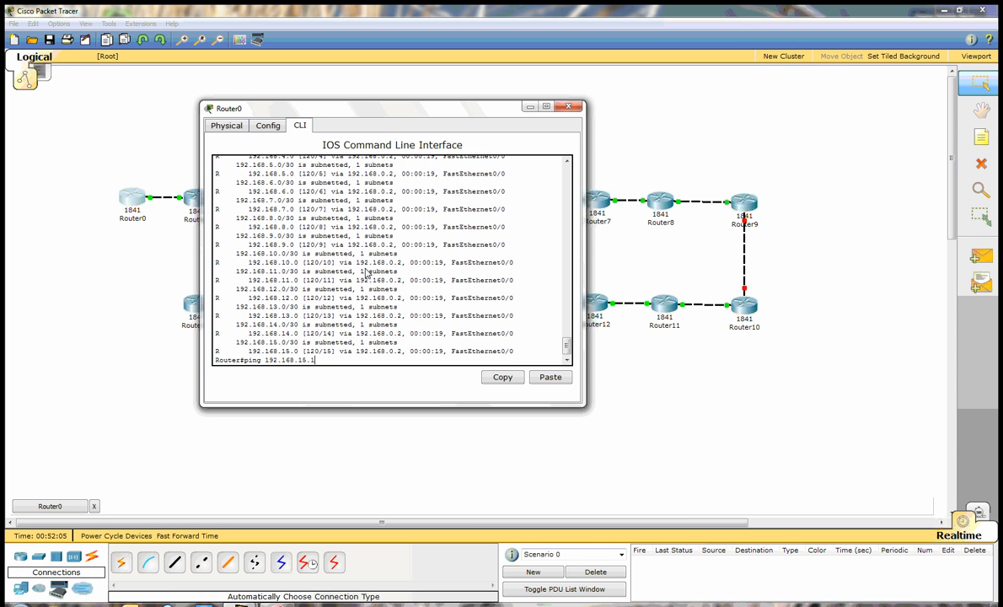
key("Return")
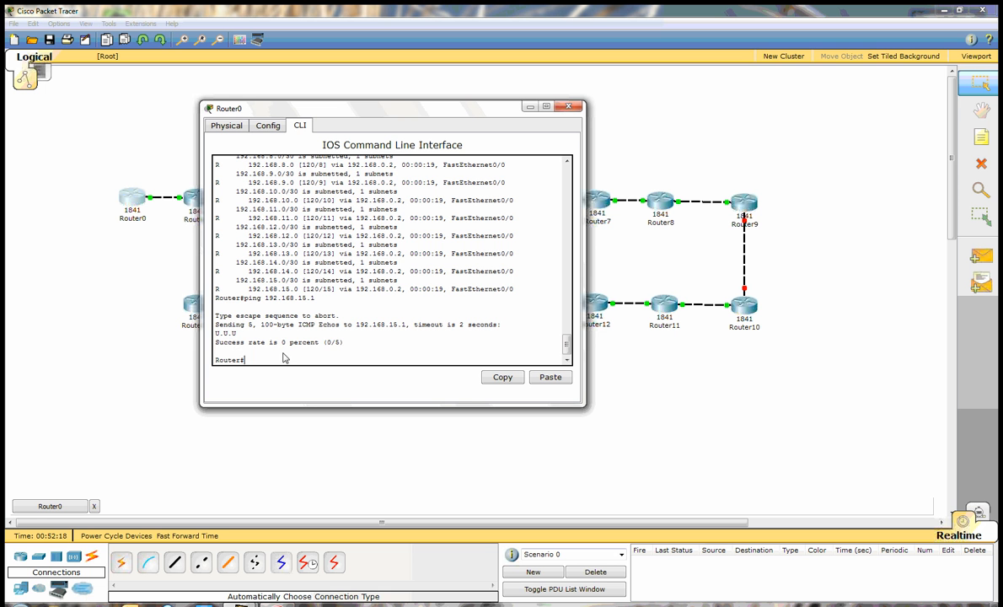
type("sh ip rout")
key("Return")
key("space")
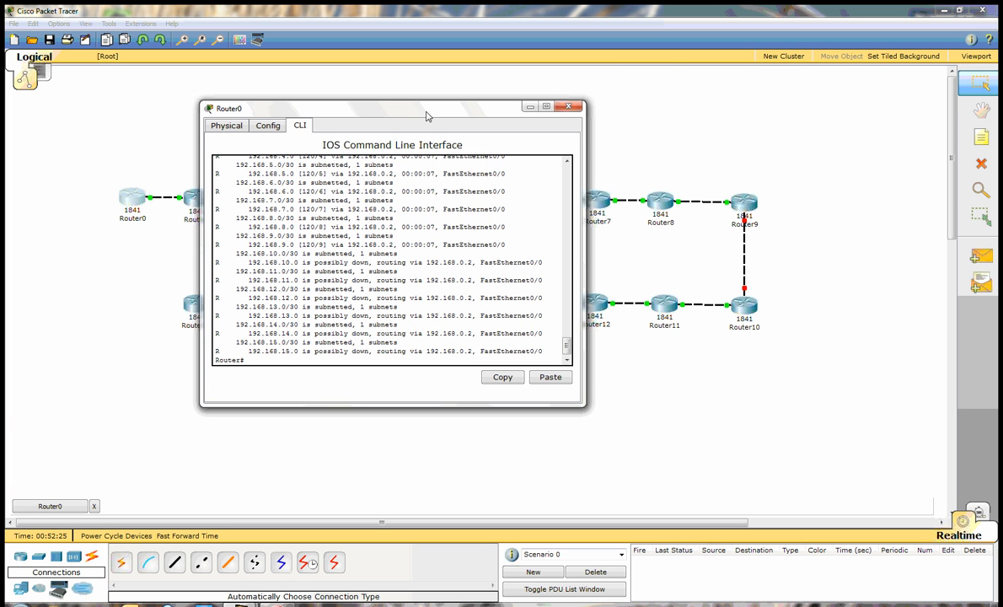
left_click_drag(425, 117, 517, 82)
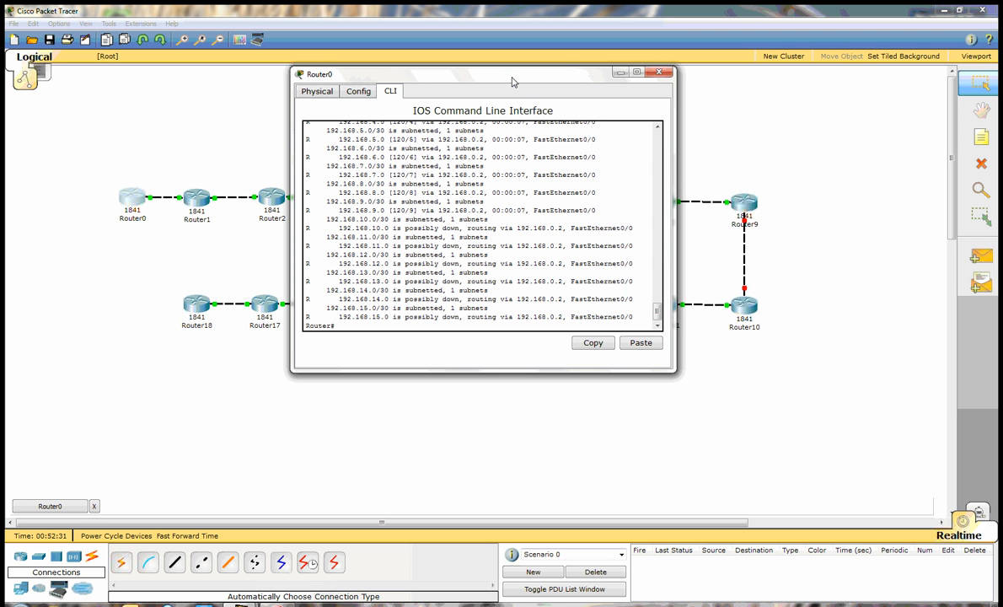
left_click(659, 73)
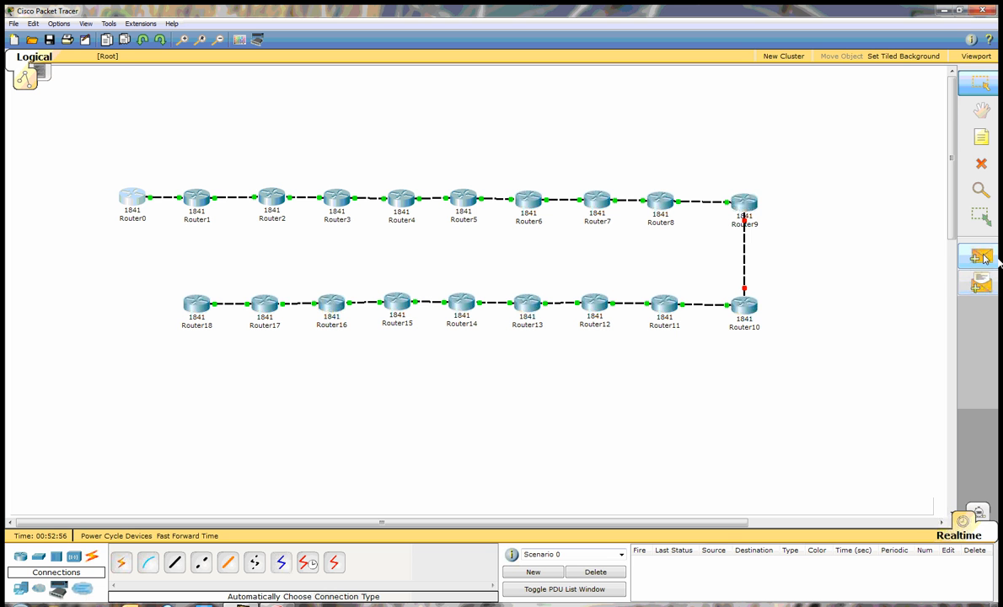
- Switch to Simulation mode and add a simple PDU from Router0 to Router14
left_click(979, 508)
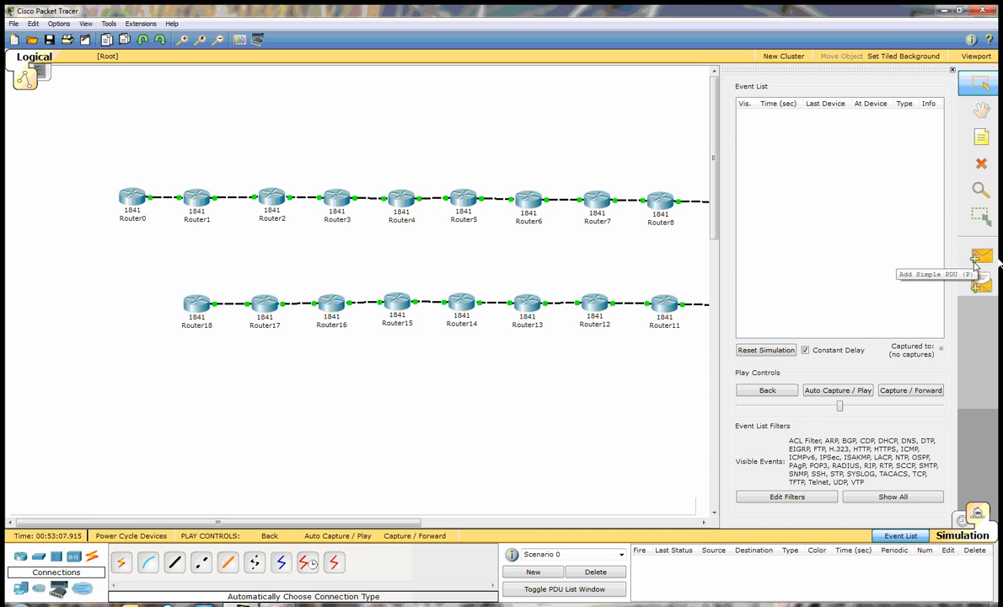
left_click(986, 261)
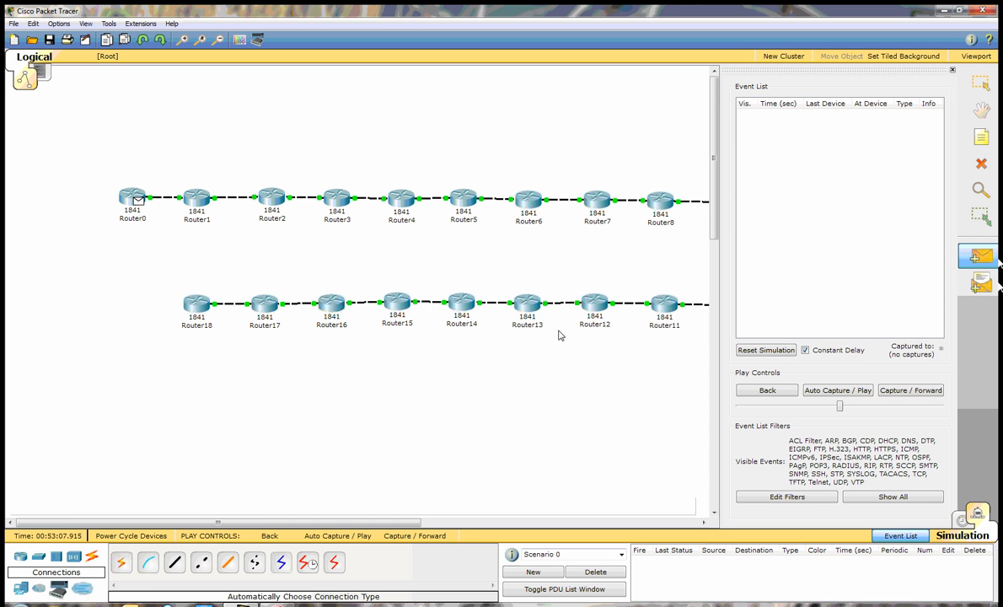
left_click(451, 297)
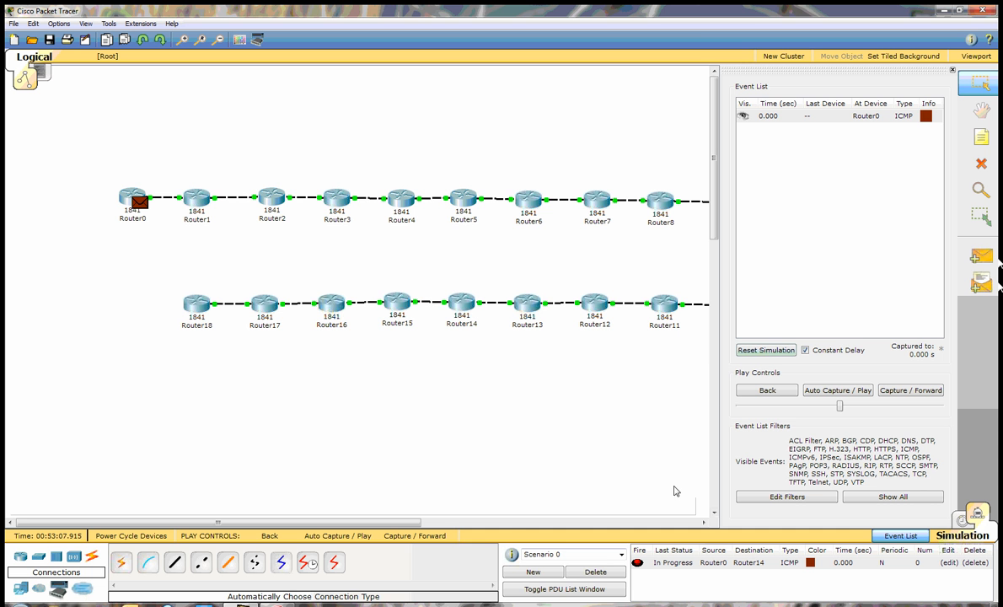
- Speed up the simulation playback and step the ICMP PDU forward hop by hop from Router0 to Router9
left_click_drag(405, 524, 415, 524)
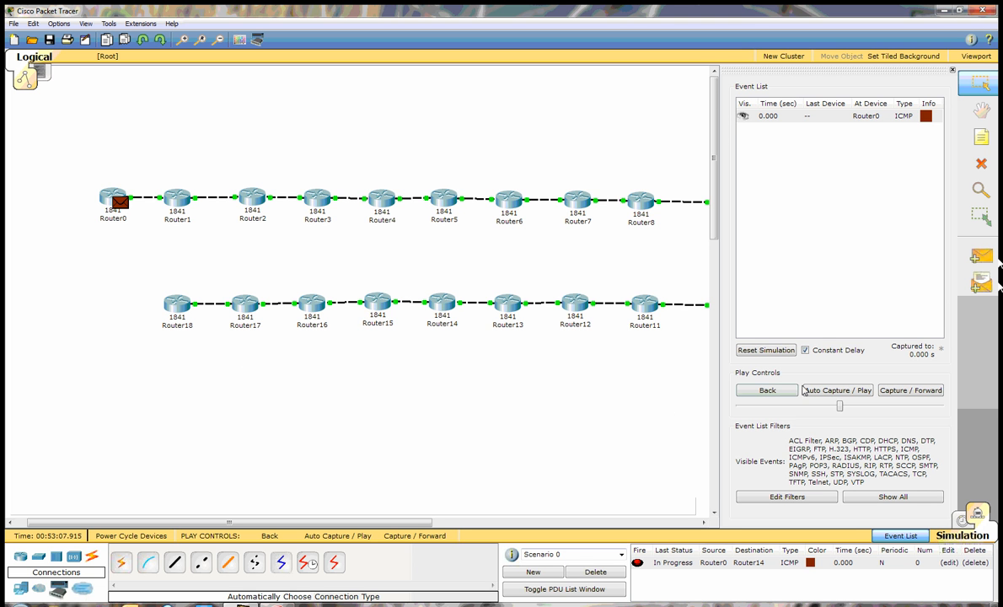
left_click(900, 390)
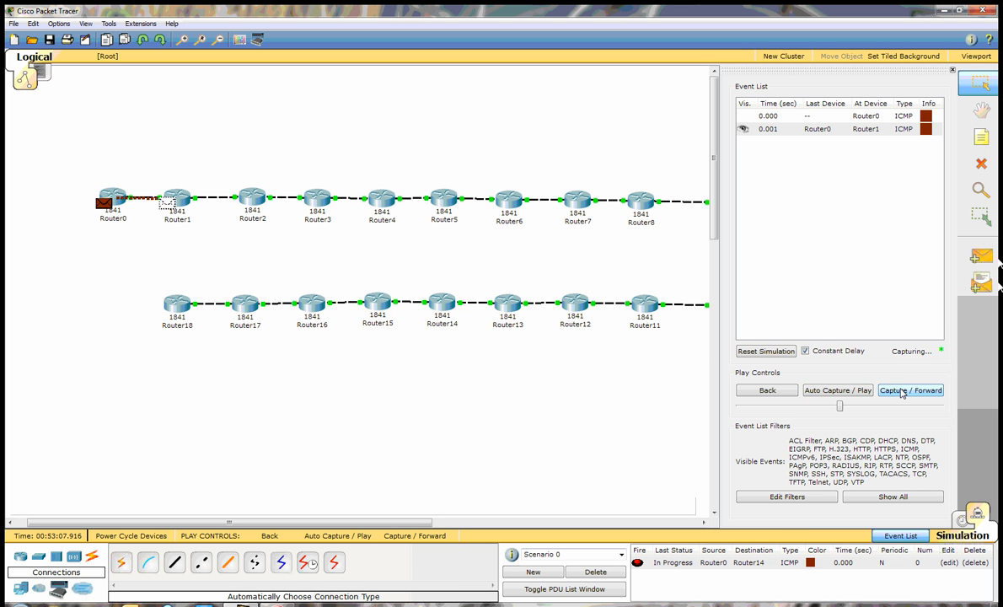
left_click(900, 390)
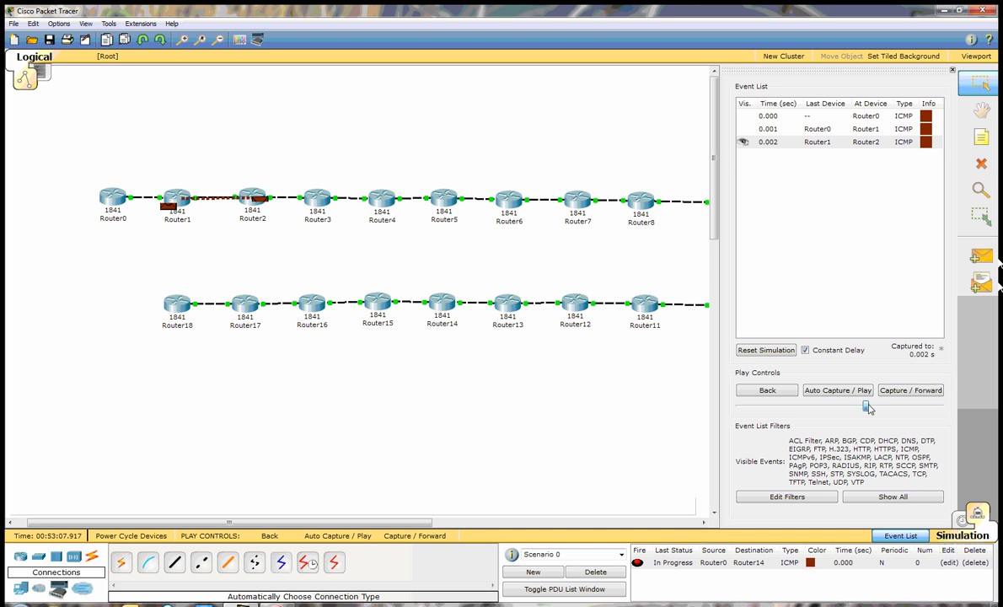
left_click(902, 392)
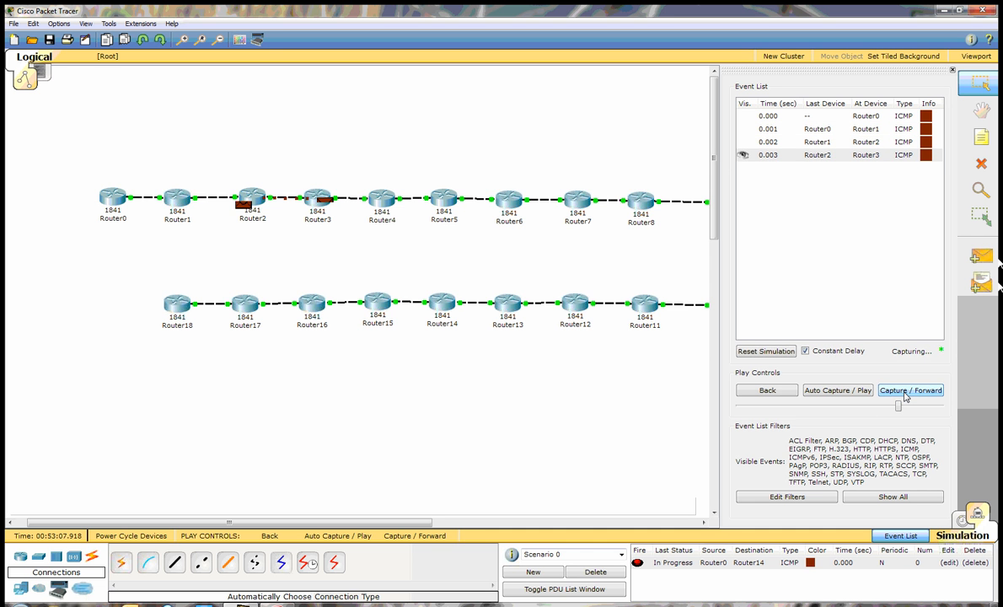
left_click(905, 393)
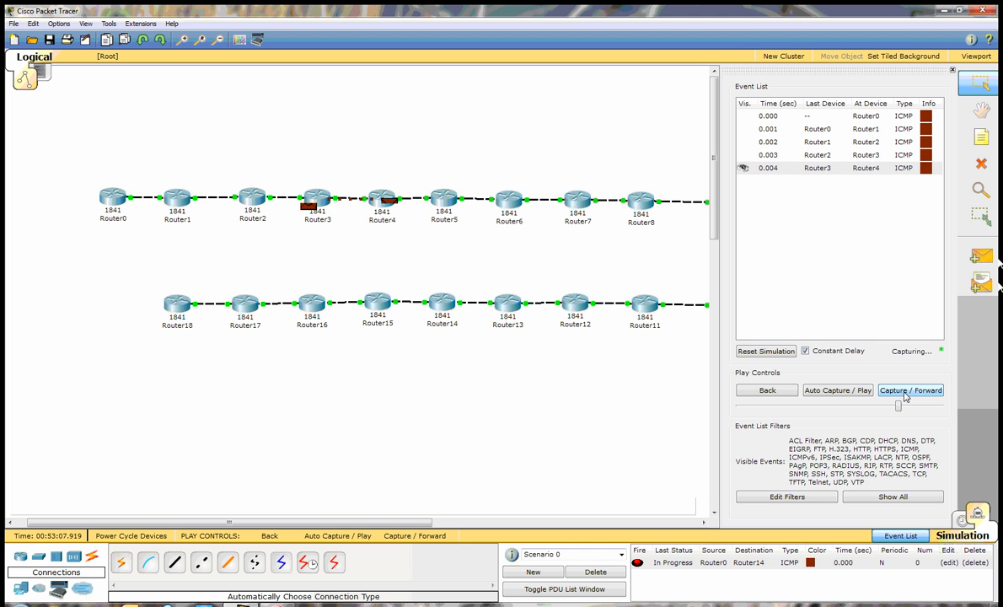
left_click(906, 394)
left_click(905, 394)
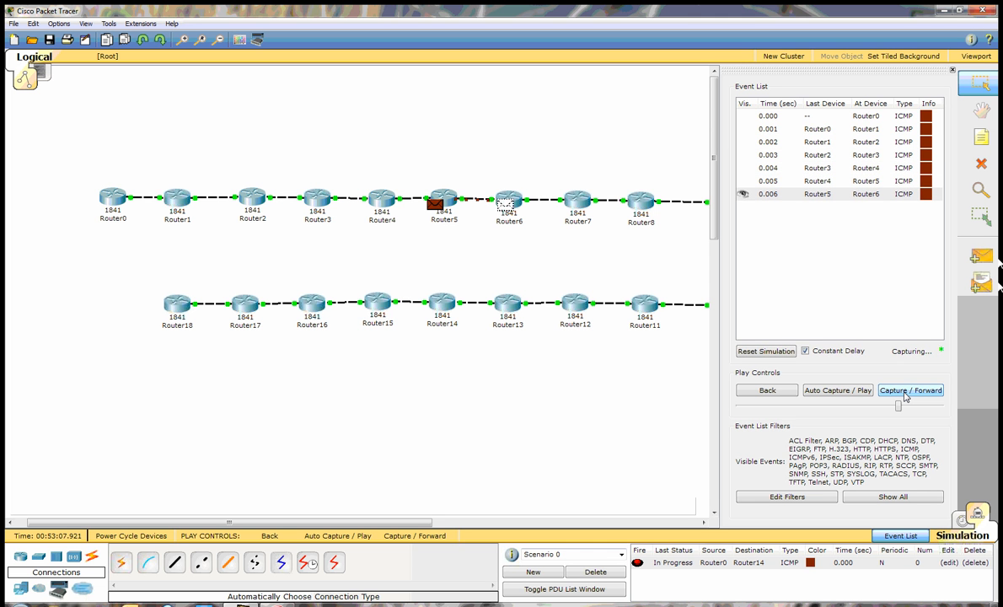
left_click(906, 394)
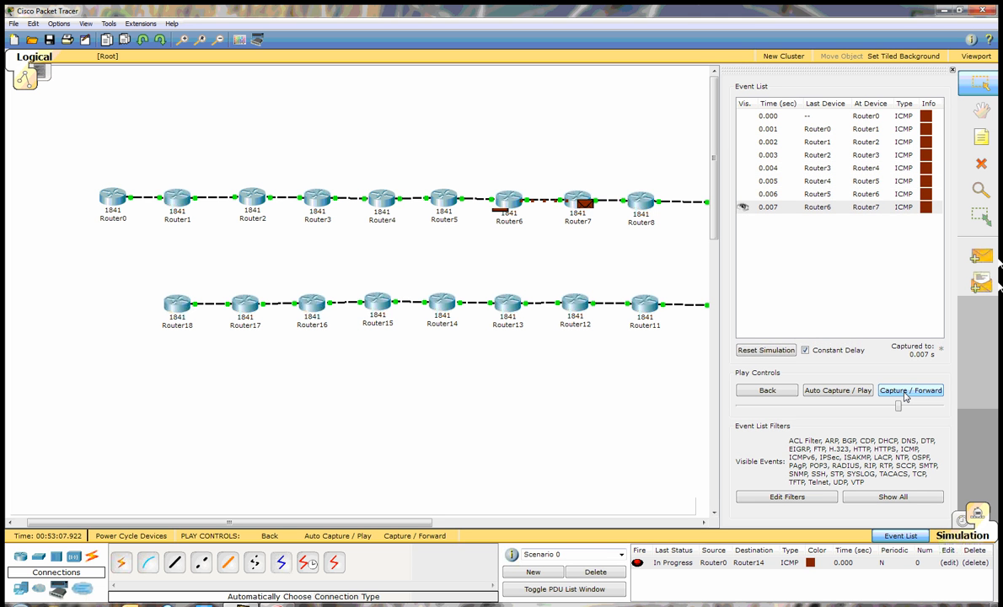
left_click(905, 393)
left_click(906, 393)
left_click_drag(324, 523, 439, 524)
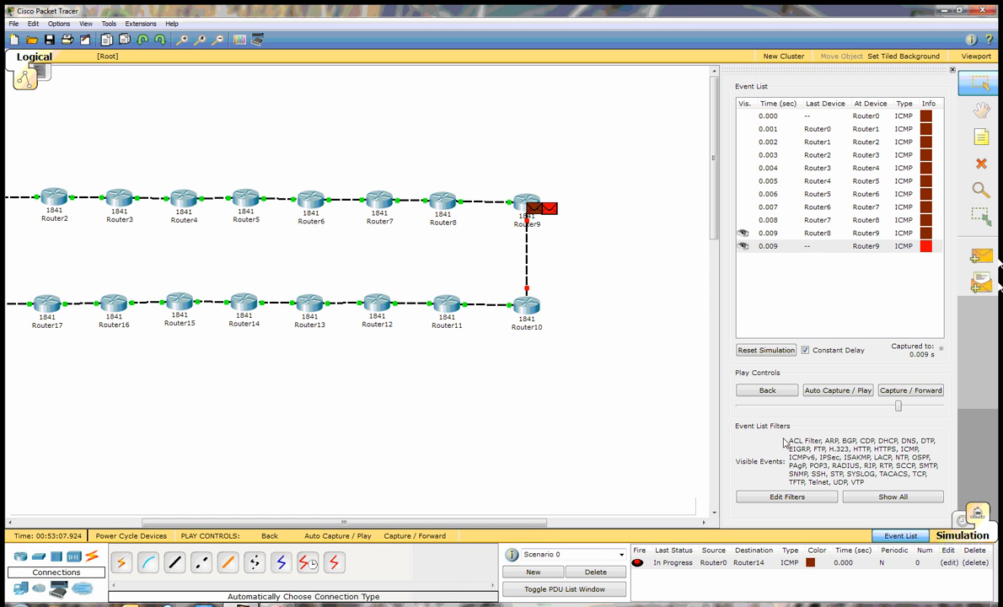
- Step the simulation forward to trace Router9's ICMP message back to Router0, and continue through Router12's CDP packets
left_click(904, 393)
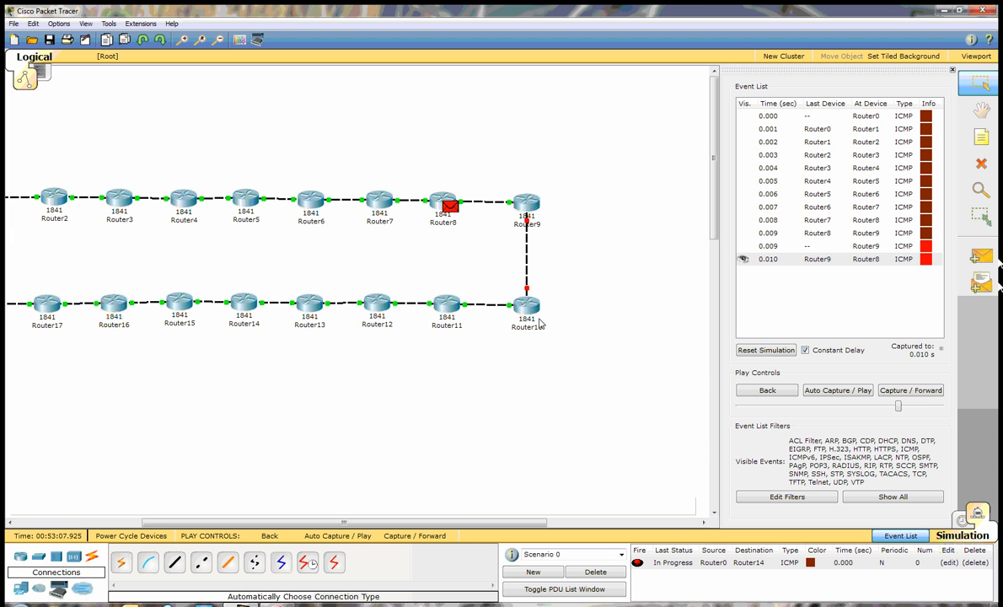
left_click(890, 393)
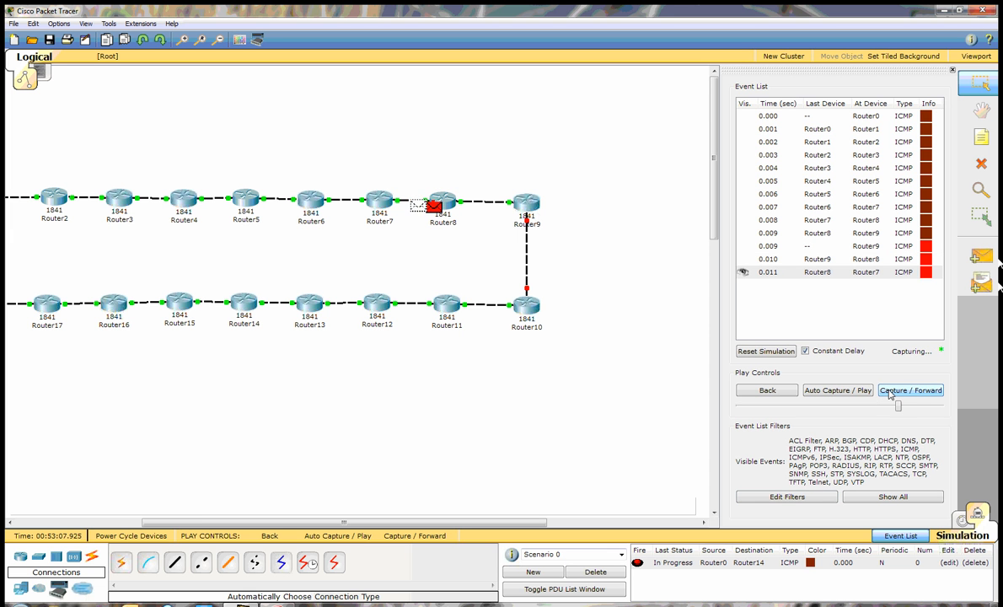
left_click(890, 393)
left_click(890, 393)
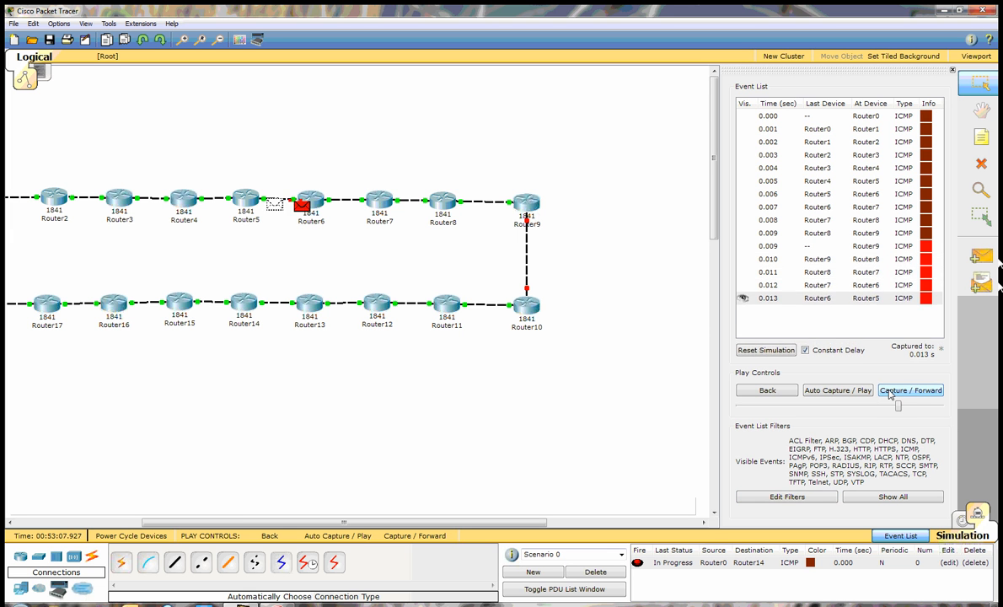
left_click(890, 392)
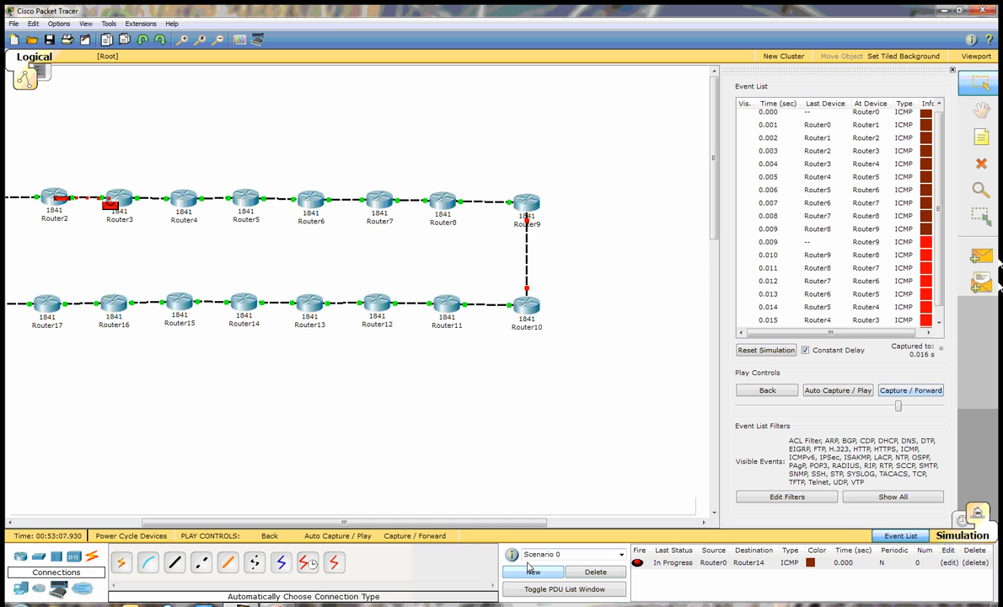
left_click_drag(477, 523, 351, 523)
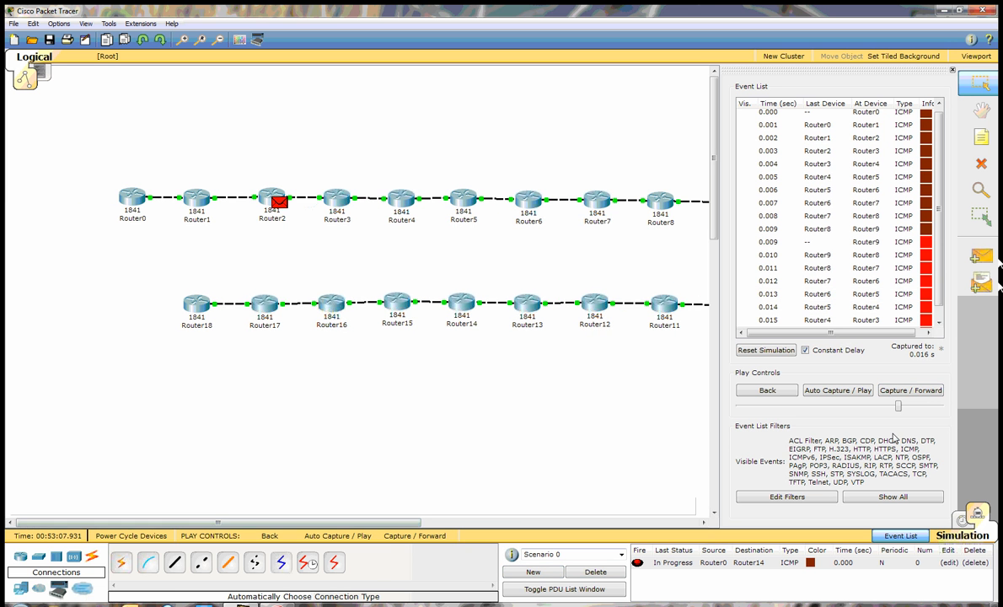
left_click(922, 392)
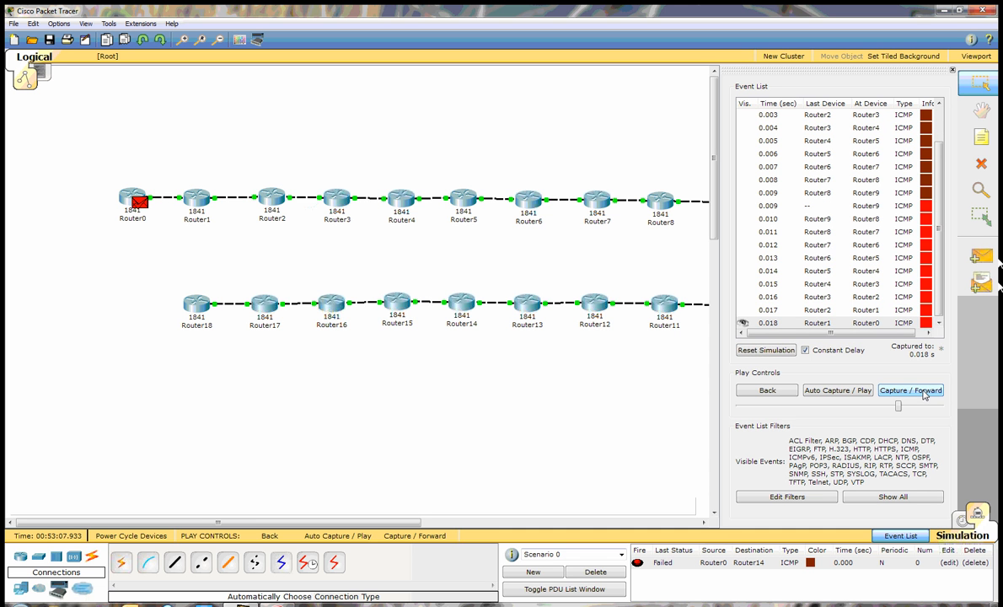
left_click(925, 393)
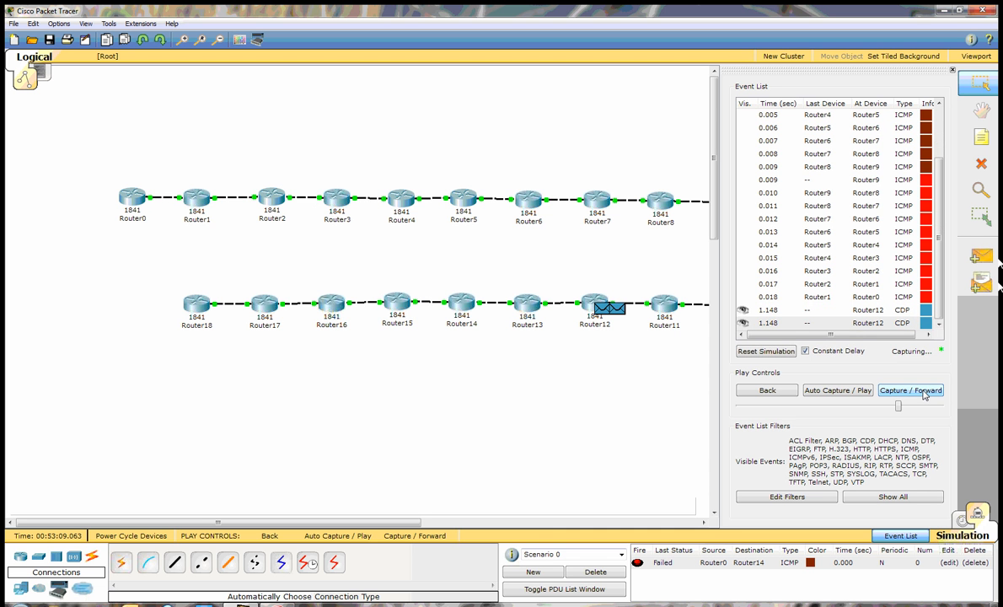
left_click(907, 392)
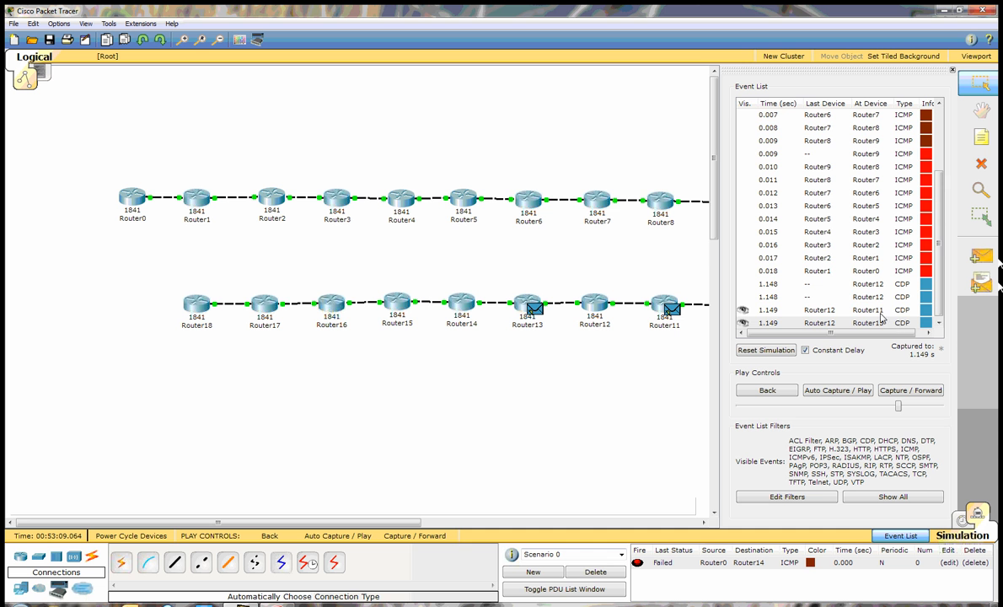
- Review the captured events from the start of the Event List, and return to Realtime mode
left_click(870, 323)
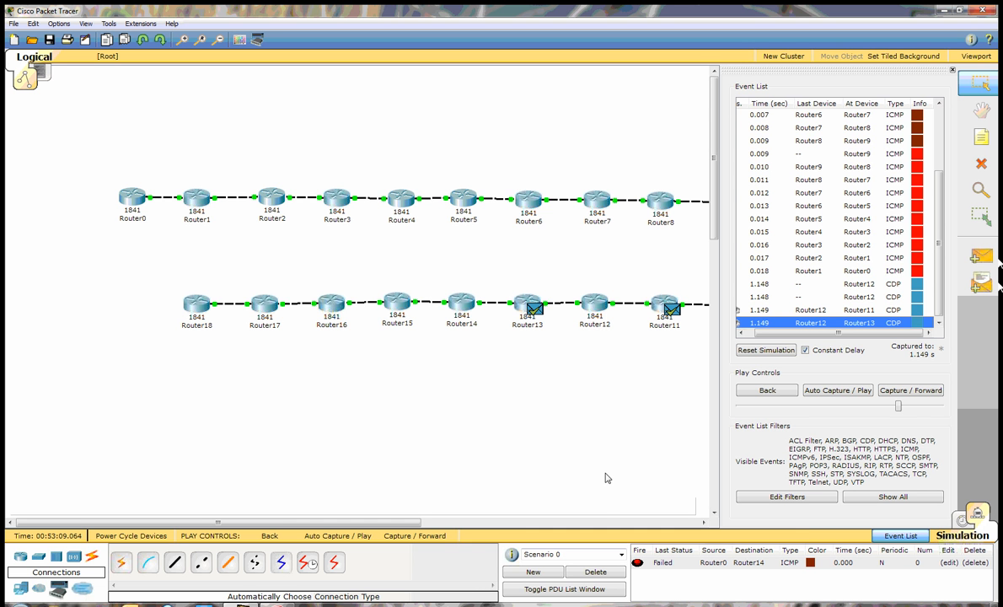
left_click_drag(801, 334, 778, 337)
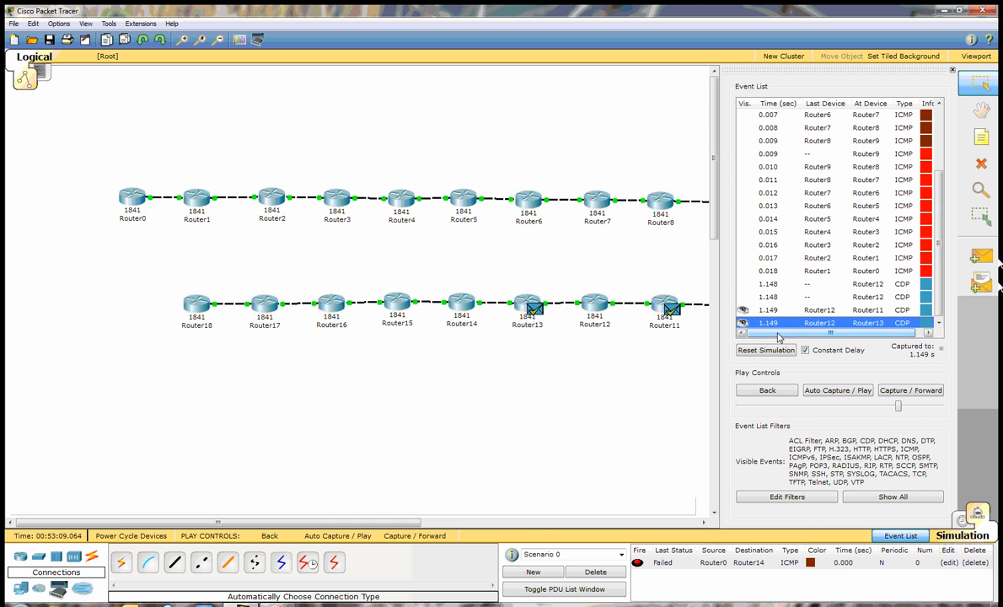
left_click_drag(941, 252, 943, 188)
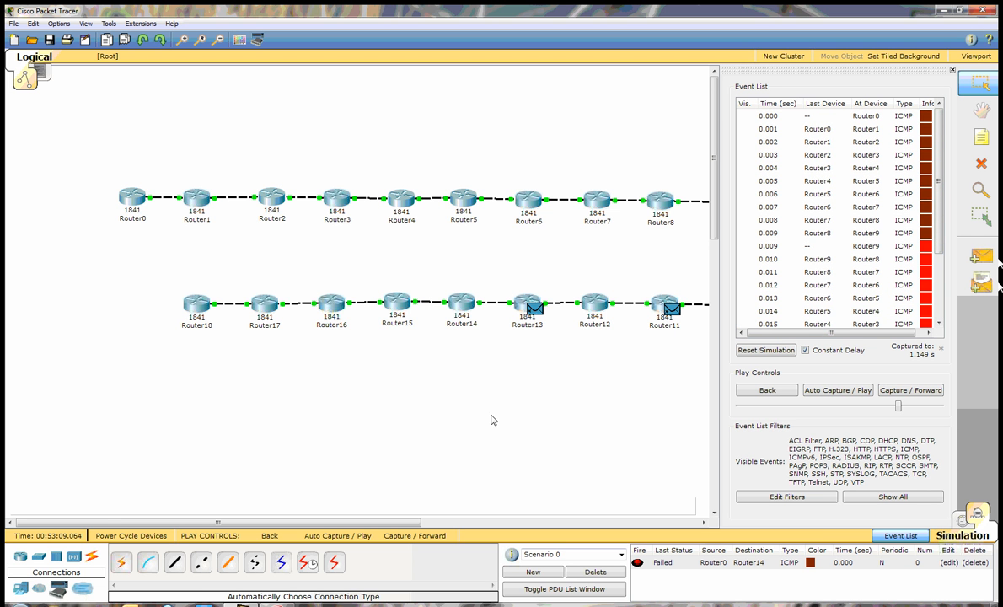
left_click(964, 520)
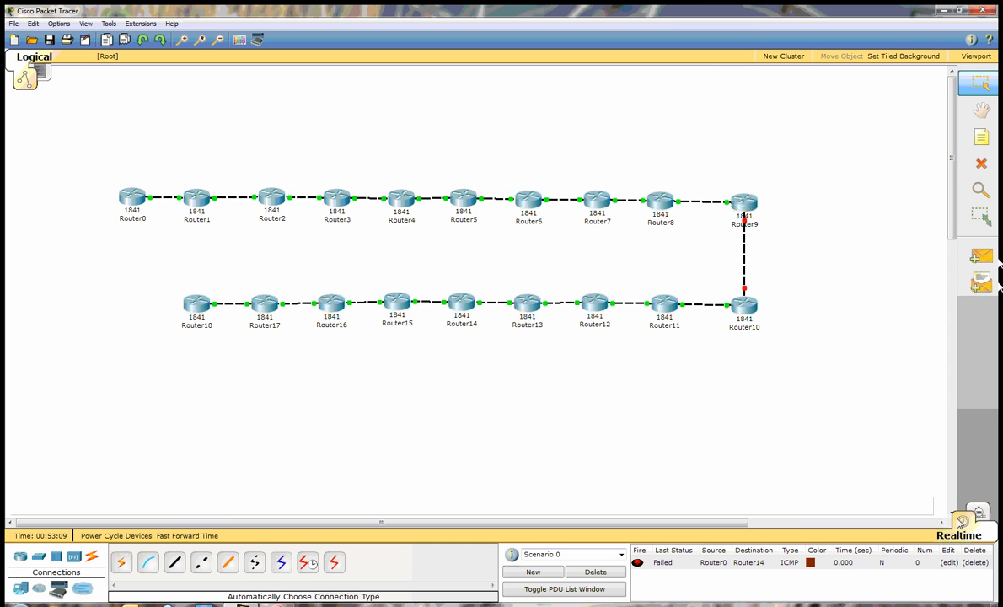
- Display the full IP routing table in Router0's CLI and examine the 192.168.15.0 route entry
left_click(131, 194)
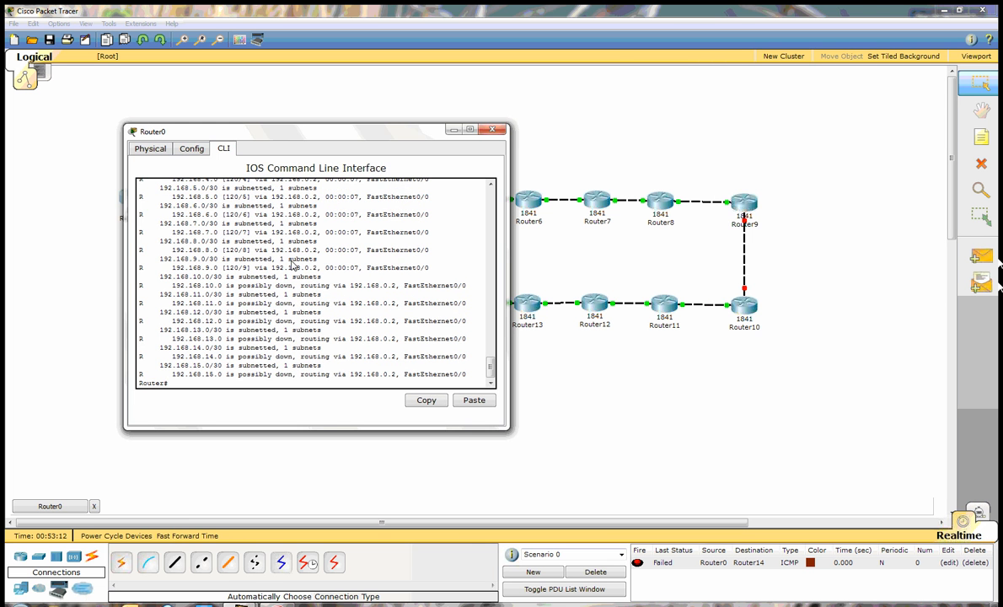
type("sh ip route")
key("Return")
key("space")
left_click_drag(247, 373, 320, 380)
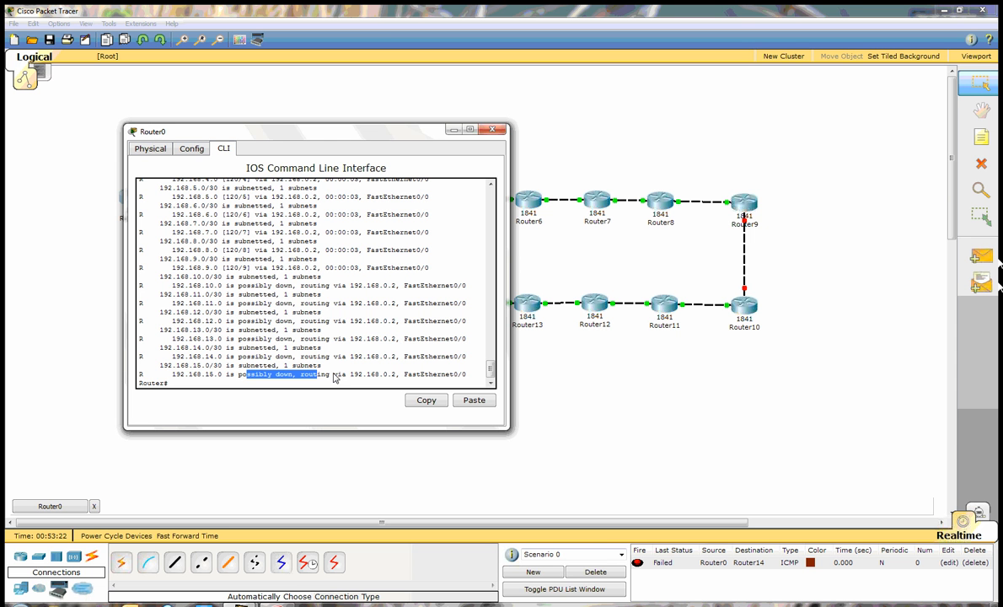
left_click(334, 376)
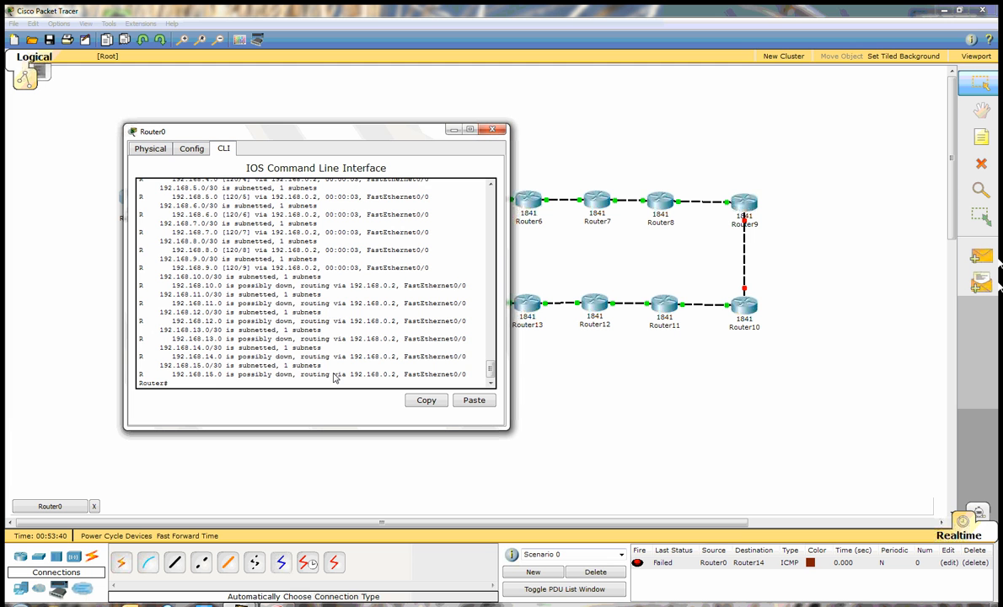
- Run sh ip route again on Router0 to recheck the routes beyond the broken link, and close its window
key("Up")
key("Return")
type("sh ip route")
key("Return")
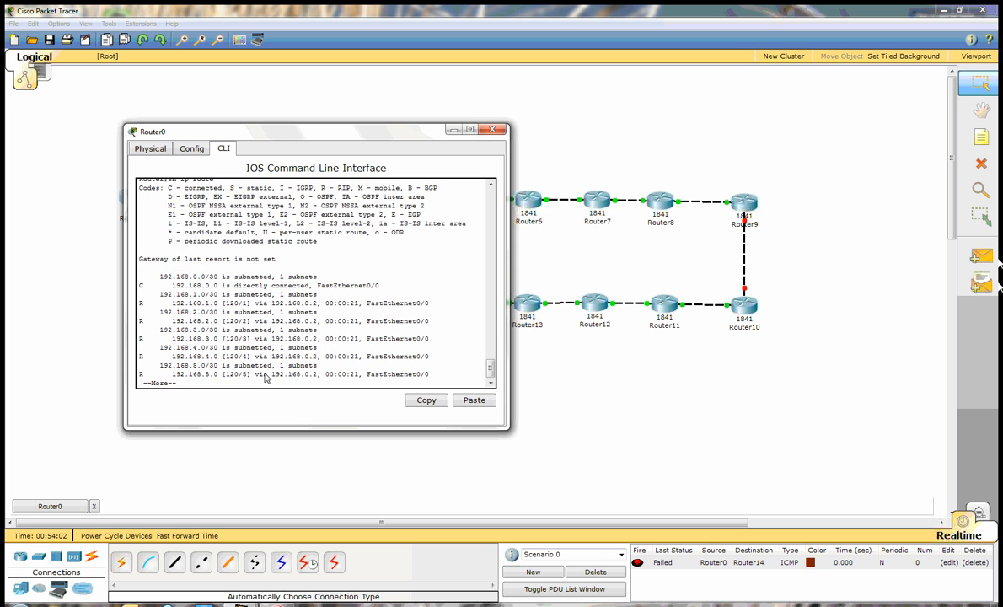
key("space")
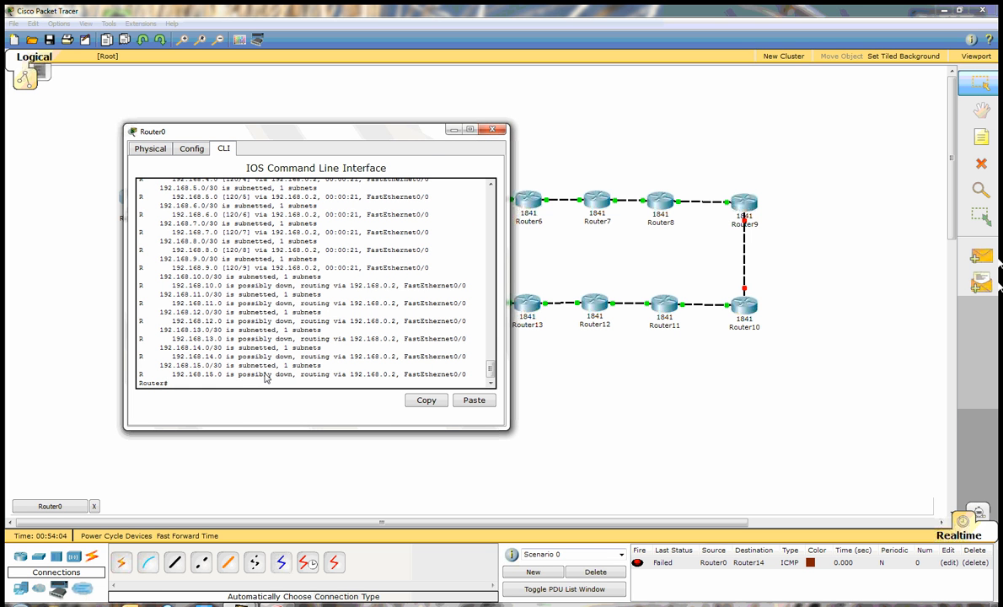
left_click(493, 132)
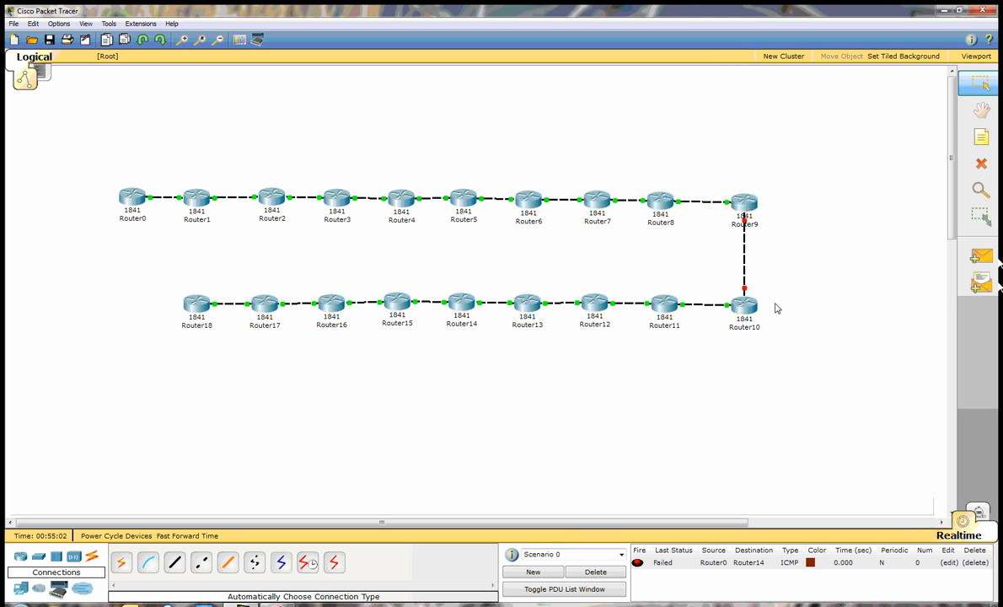
- Reopen Router0's CLI, repeat the full routing table display to check for aged routes, and close the window
mouse_move(750, 306)
left_click(133, 198)
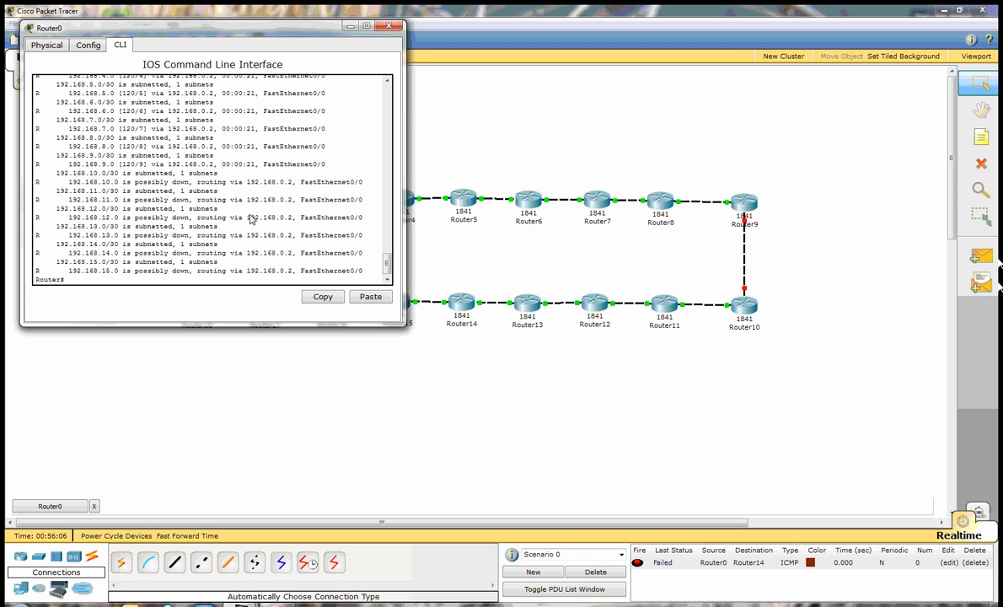
key("Up")
key("Return")
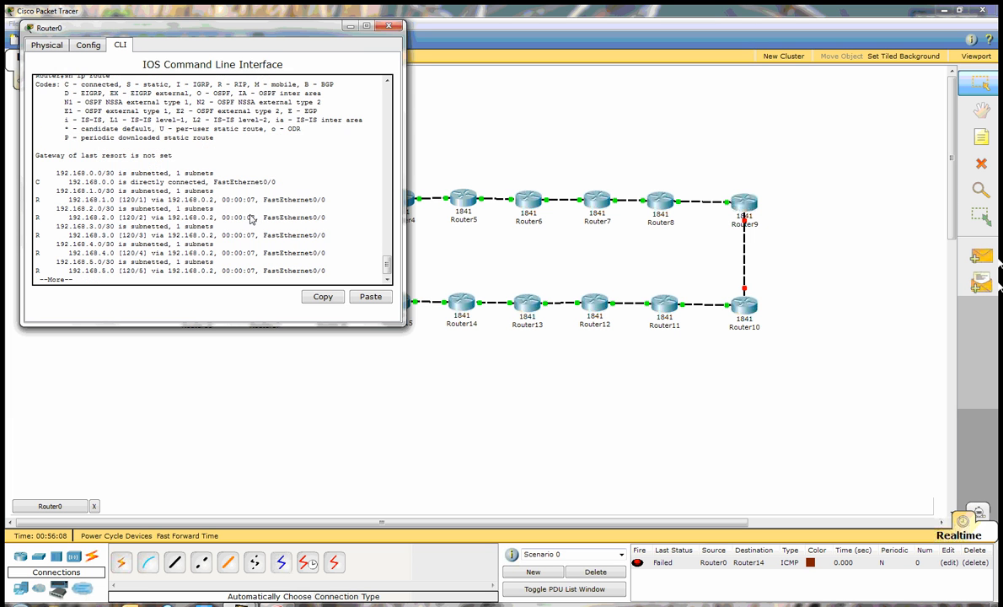
key("space")
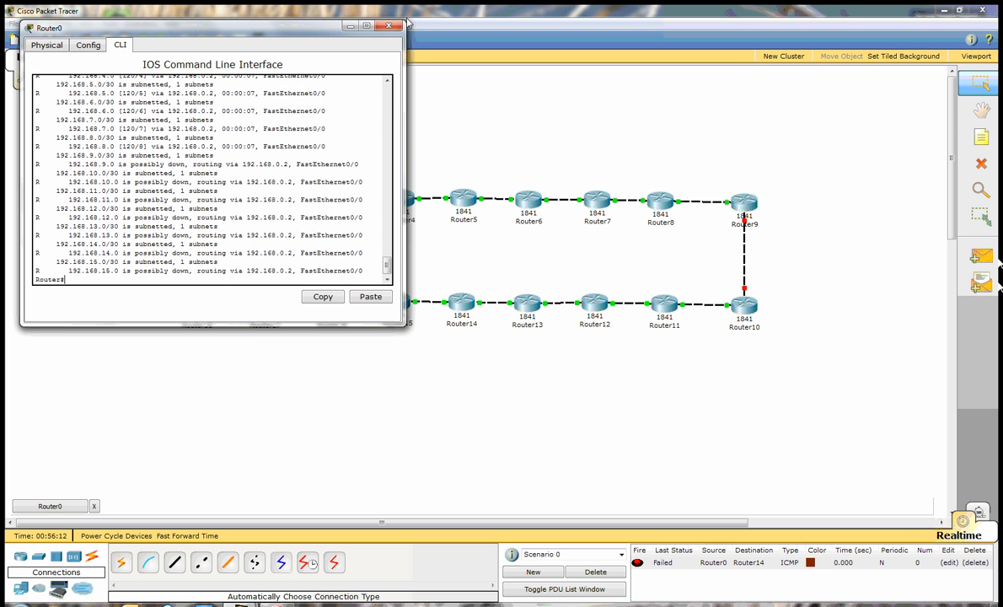
left_click(388, 26)
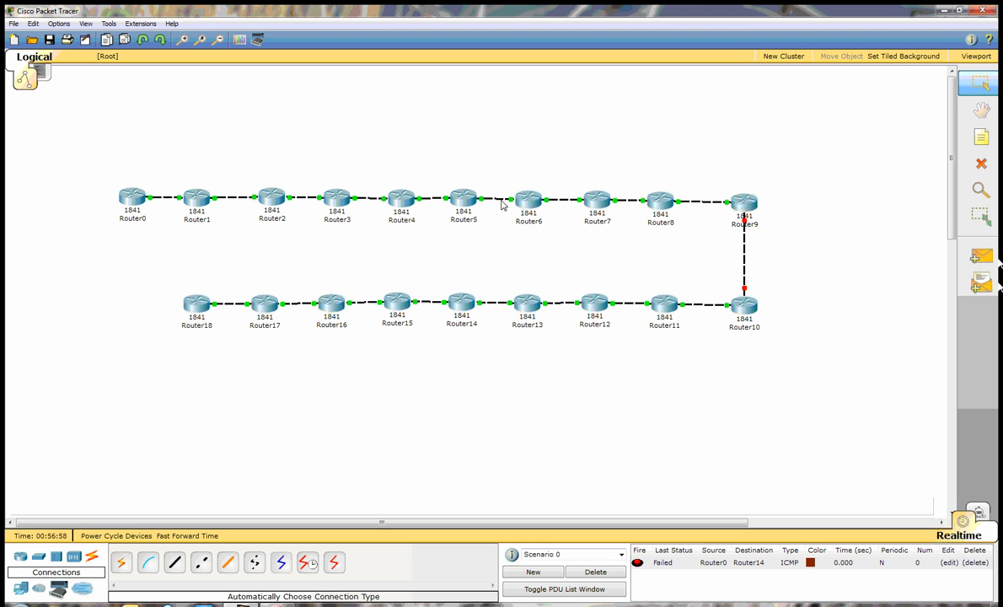
- Re-enable interface fa0/0 on Router10 with no shut to restore its link to Router9, and close Router10's window
mouse_move(533, 199)
left_click(742, 305)
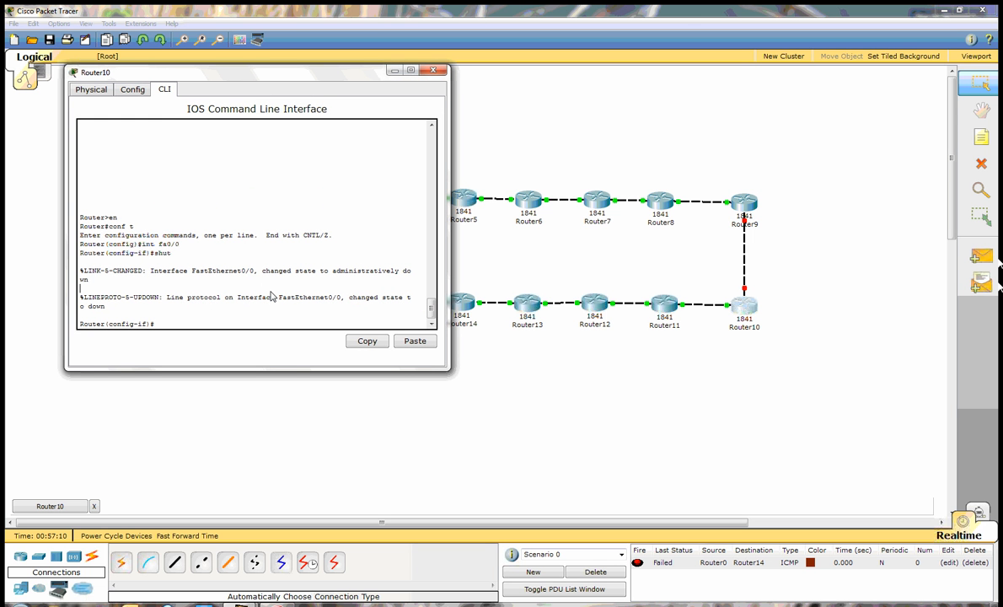
type("no shut")
key("Return")
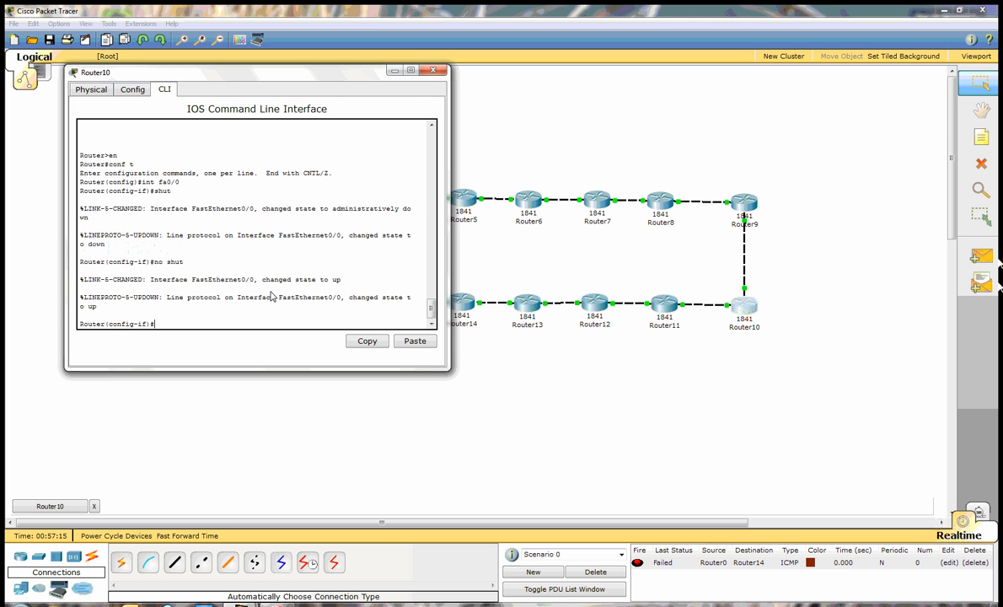
left_click(433, 70)
- Reopen Router0's CLI and run sh ip route through to the end to check whether routes beyond Router9 have recovered
left_click(124, 190)
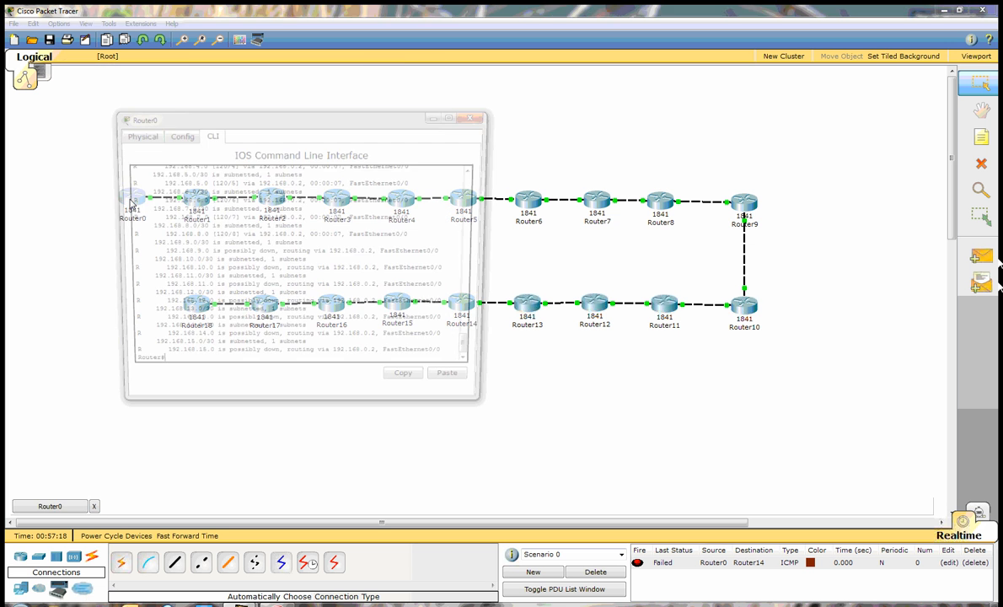
left_click_drag(357, 112, 385, 89)
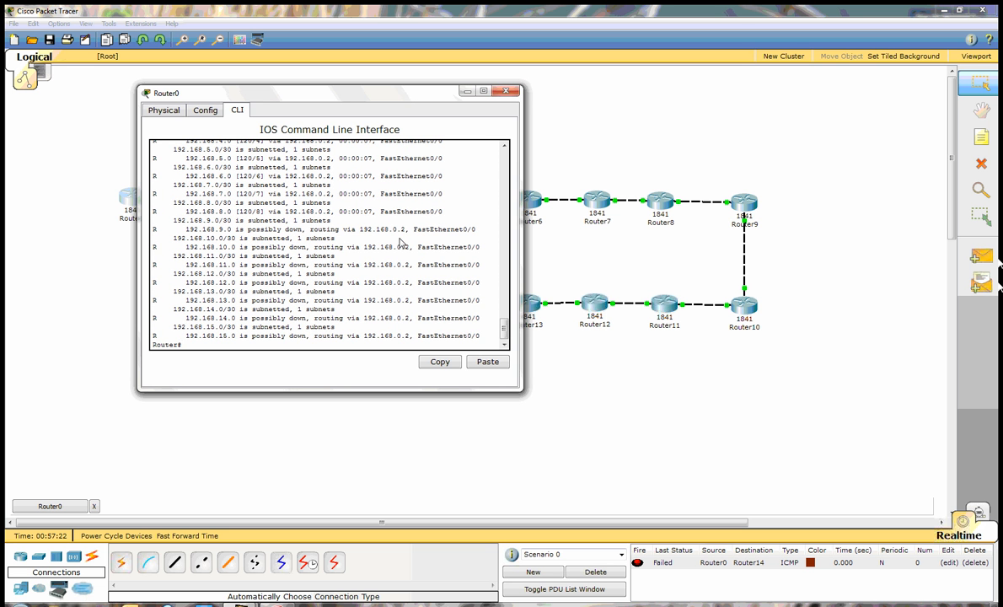
type("sh ip route")
key("Return")
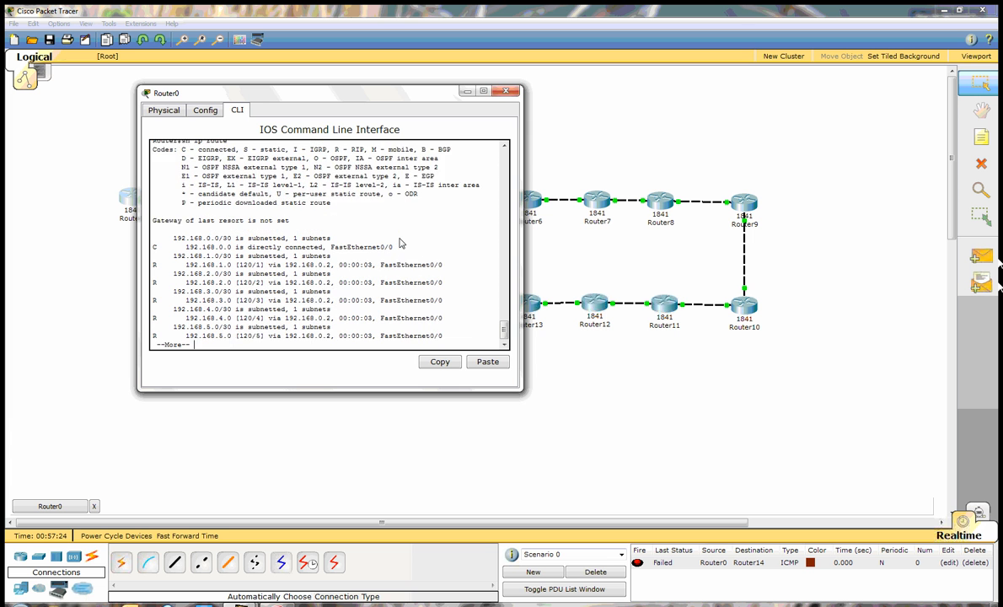
key("space")
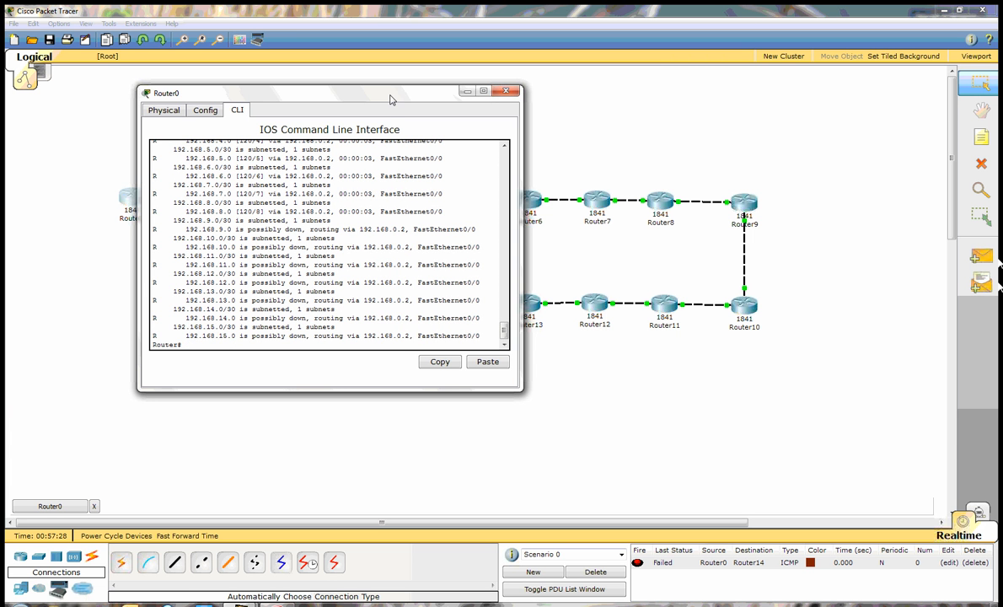
- Move Router0's window clear of the first routers, repeat the full routing table display, and minimize the window
left_click_drag(431, 94, 576, 111)
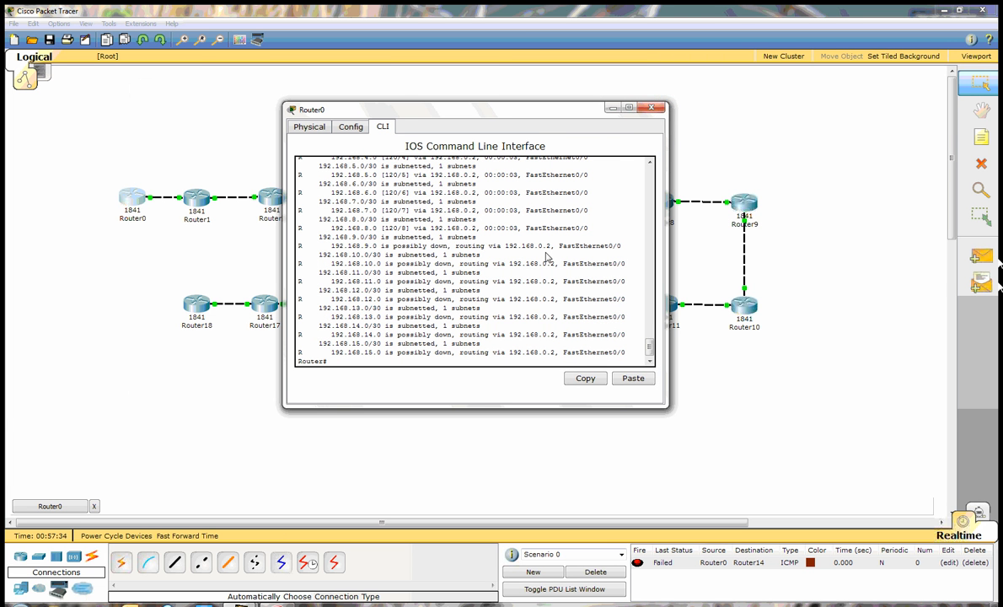
key("Up")
key("Return")
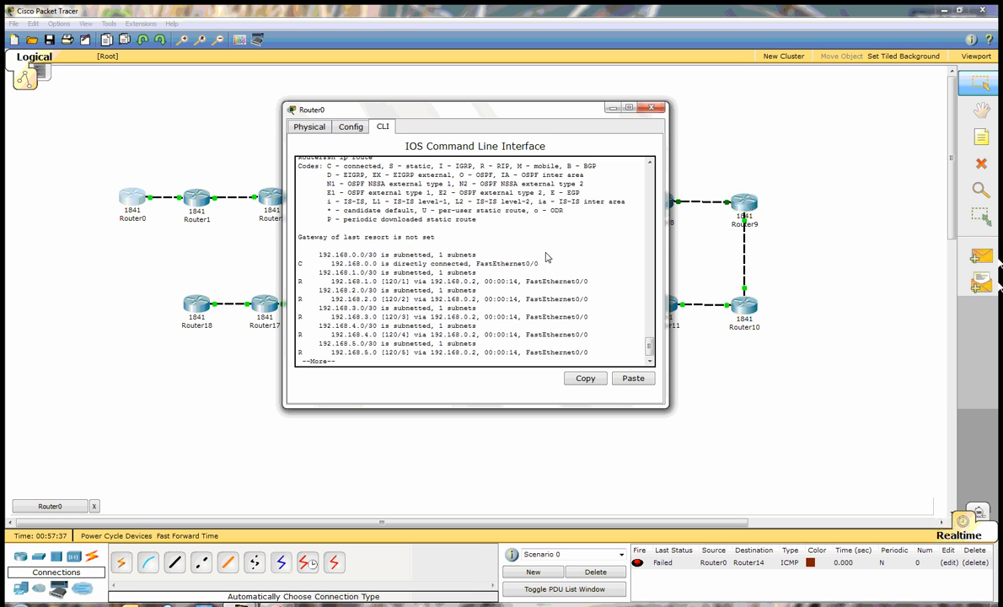
key("space")
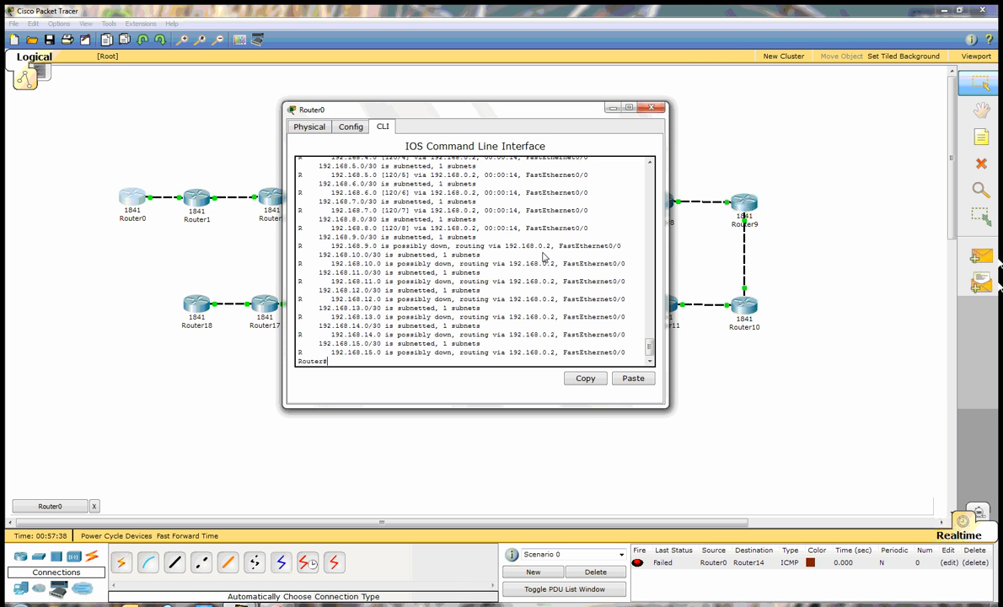
left_click(613, 107)
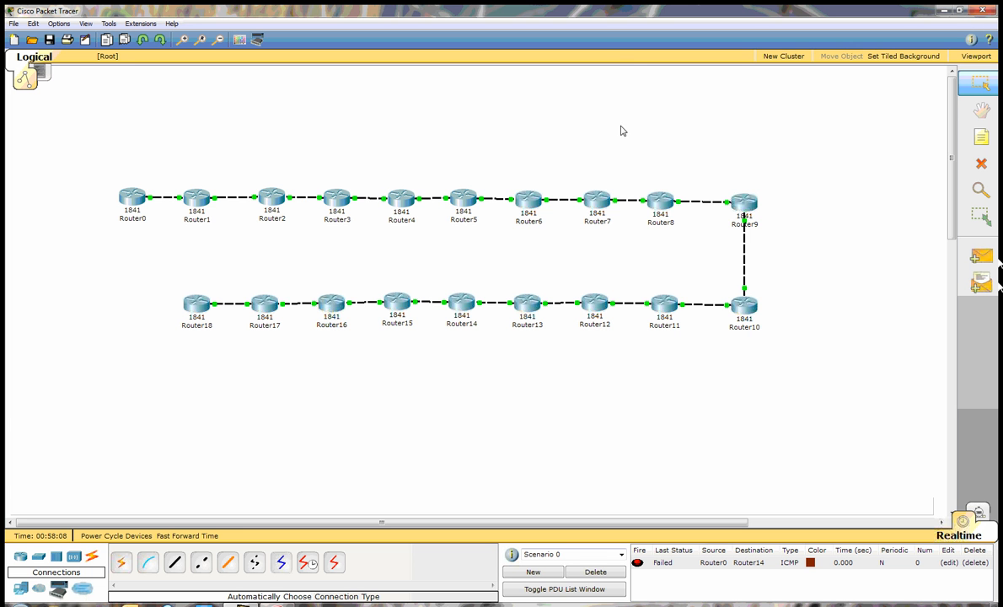
mouse_move(144, 201)
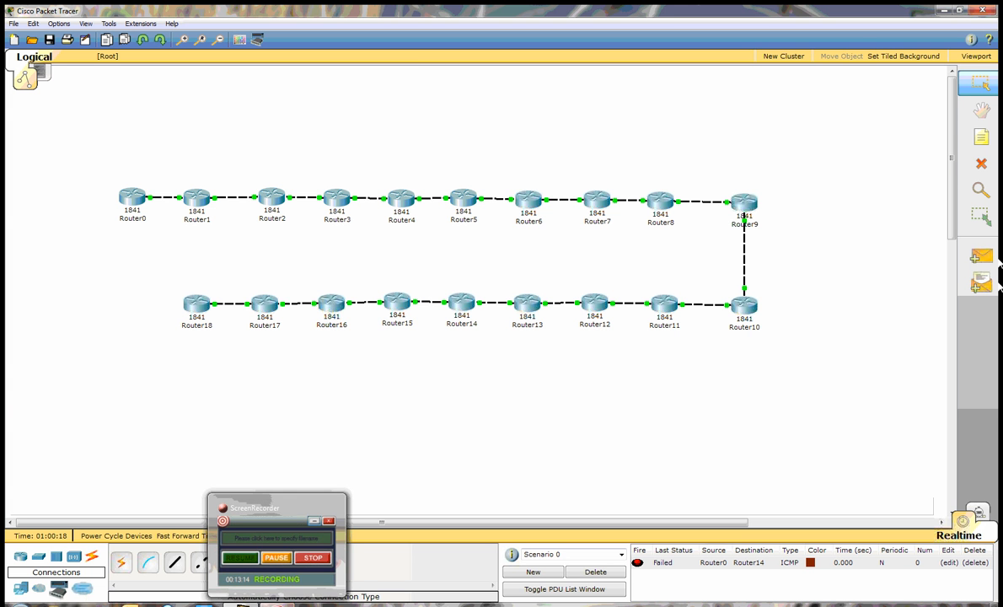
left_click(278, 605)
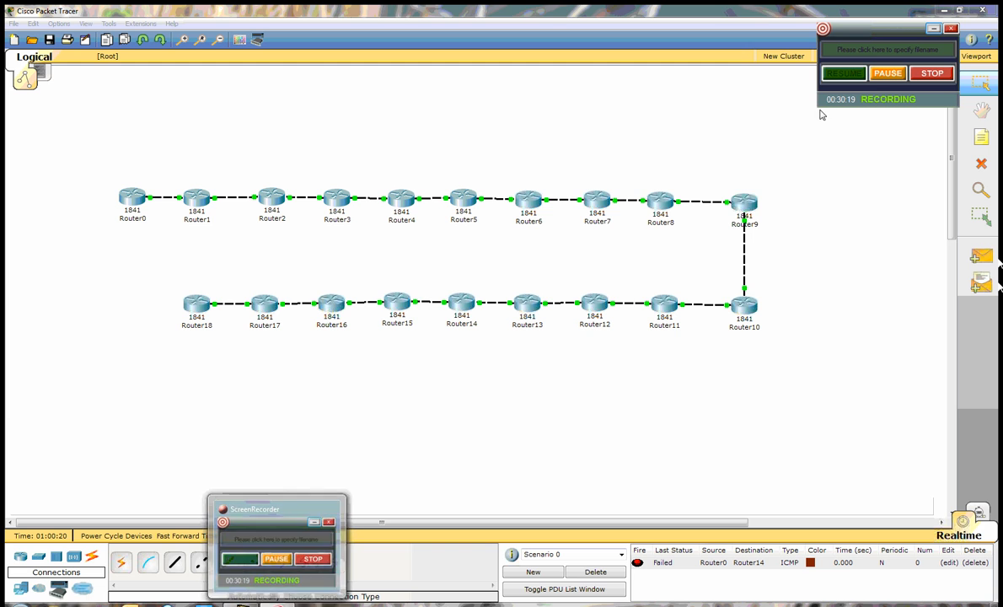